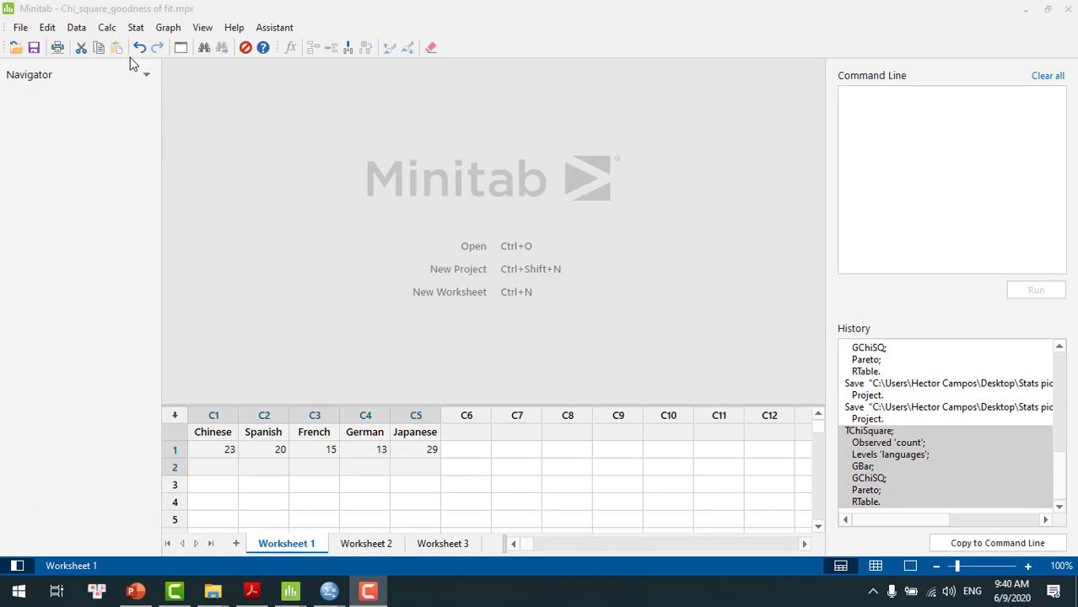
{"action": "left_click", "coordinate": [135, 27]}
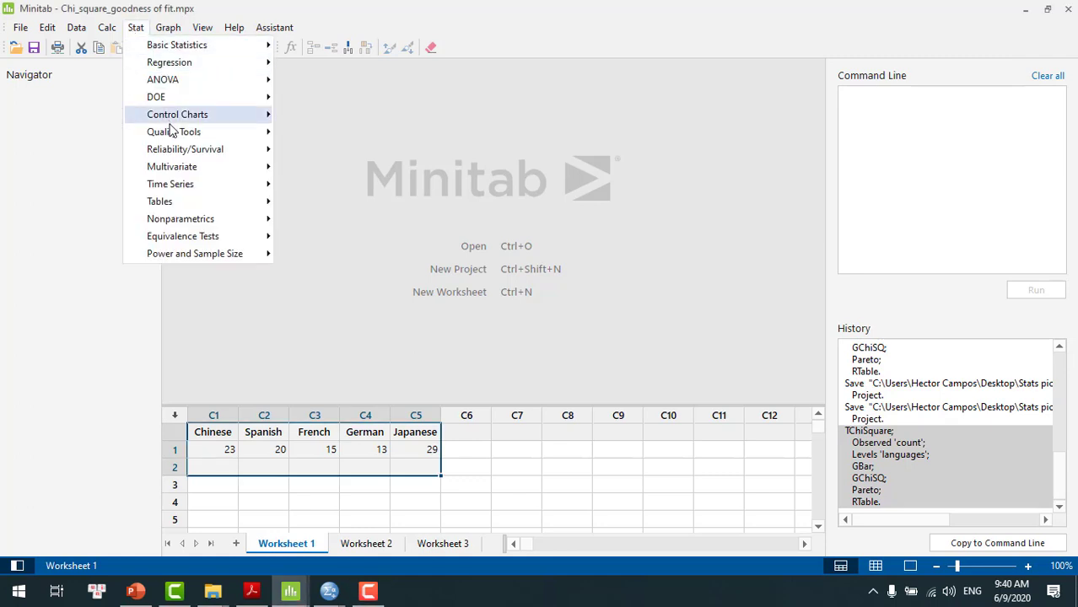
{"action": "mouse_move", "coordinate": [174, 205]}
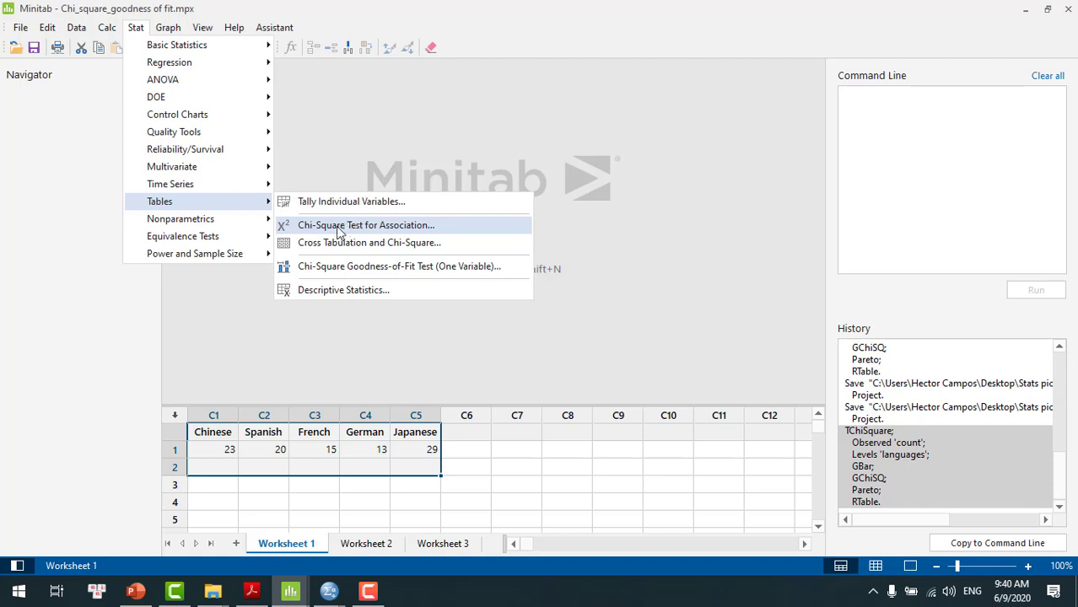
{"action": "left_click", "coordinate": [381, 271]}
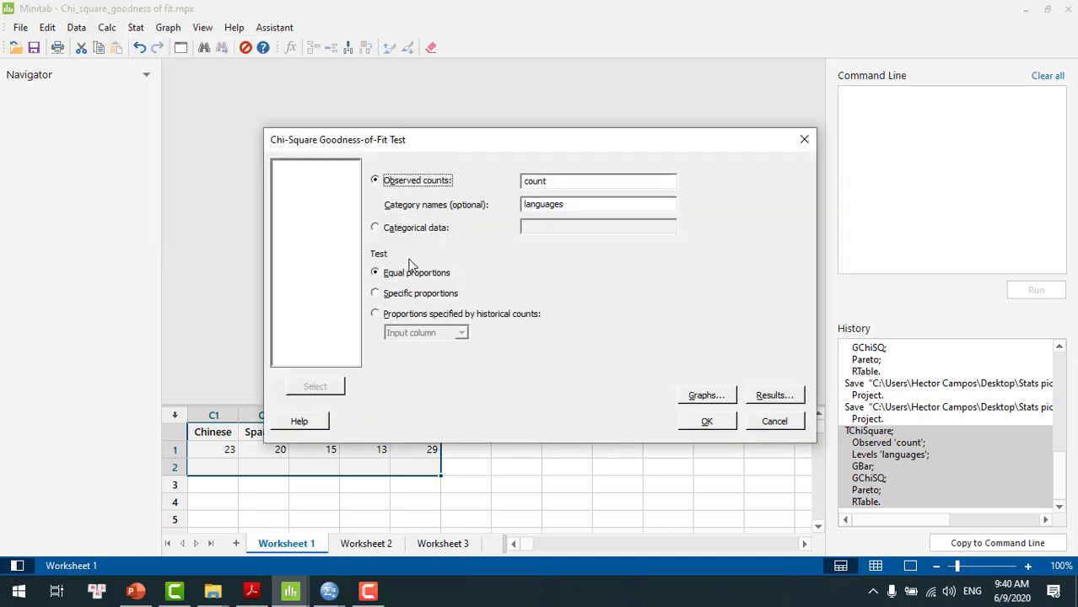
{"action": "left_click", "coordinate": [562, 181]}
{"action": "key", "text": "BackSpace"}
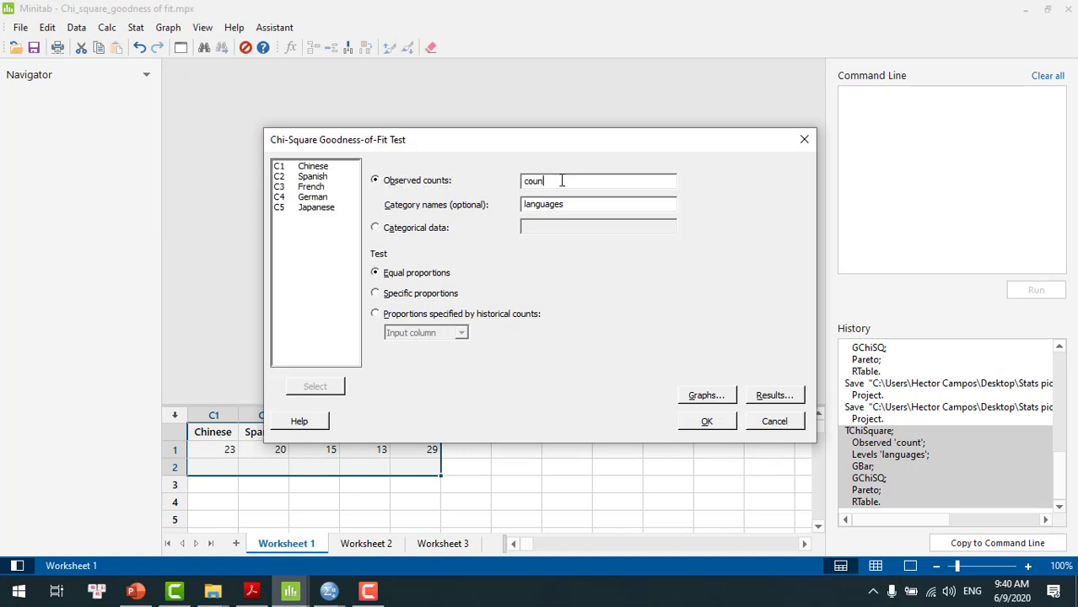
{"action": "key", "text": "BackSpace"}
{"action": "key", "text": "BackSpace"}
{"action": "key", "text": "BackSpace"}
{"action": "key", "text": "BackSpace"}
{"action": "left_click", "coordinate": [570, 204]}
{"action": "key", "text": "BackSpace"}
{"action": "key", "text": "BackSpace"}
{"action": "key", "text": "BackSpace"}
{"action": "key", "text": "BackSpace"}
{"action": "key", "text": "BackSpace"}
{"action": "key", "text": "BackSpace"}
{"action": "key", "text": "BackSpace"}
{"action": "key", "text": "BackSpace"}
{"action": "key", "text": "BackSpace"}
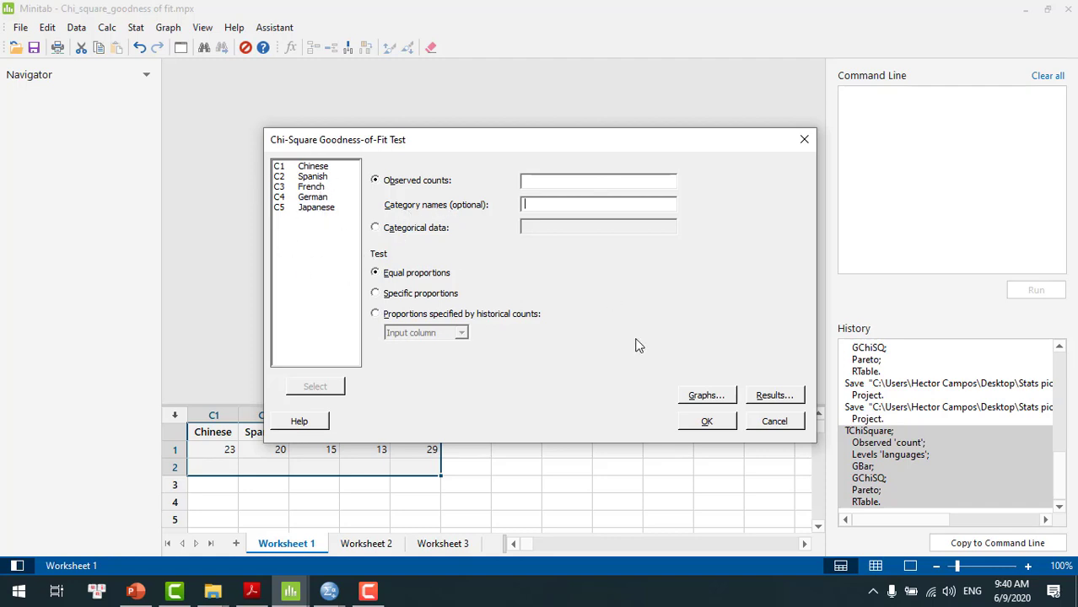
{"action": "left_click", "coordinate": [772, 421]}
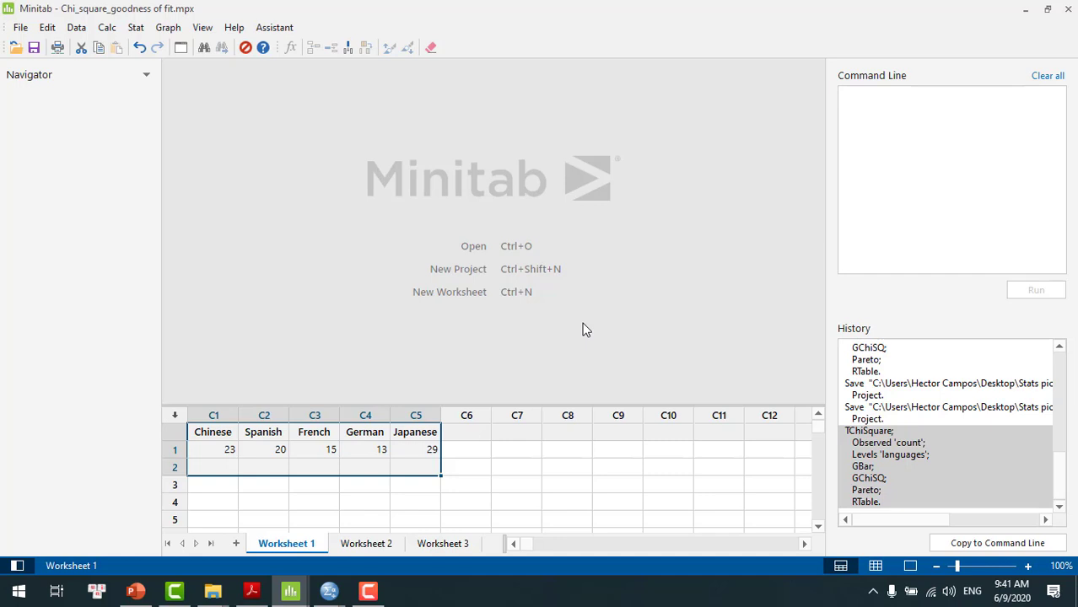
Start a one-variable Chi-Square Goodness-of-Fit Test on Worksheet 2 and clear the observed counts and category names
{"action": "left_click", "coordinate": [371, 545]}
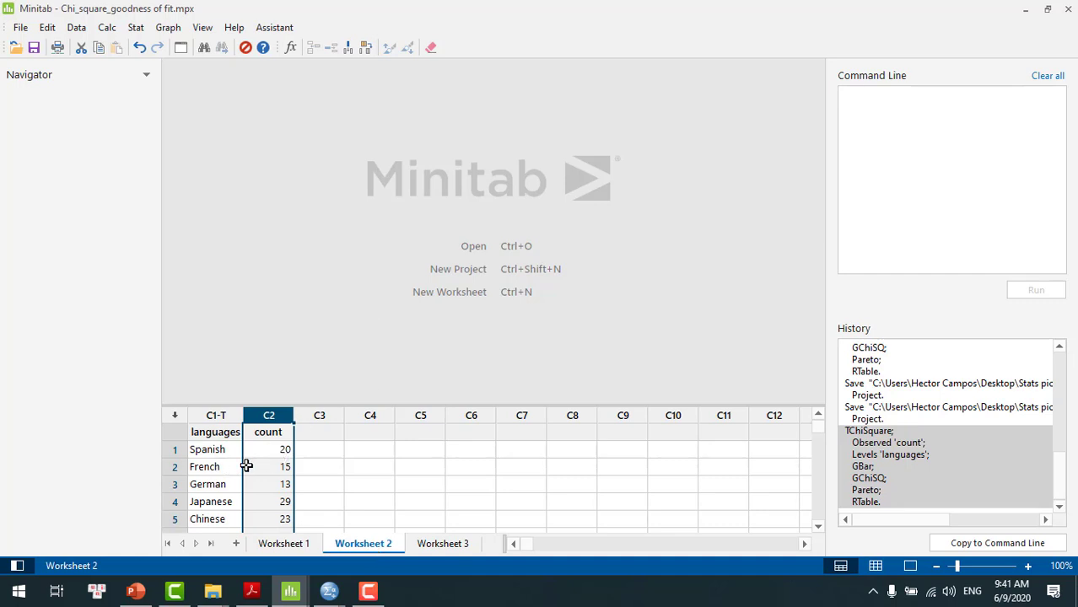
{"action": "left_click", "coordinate": [287, 544]}
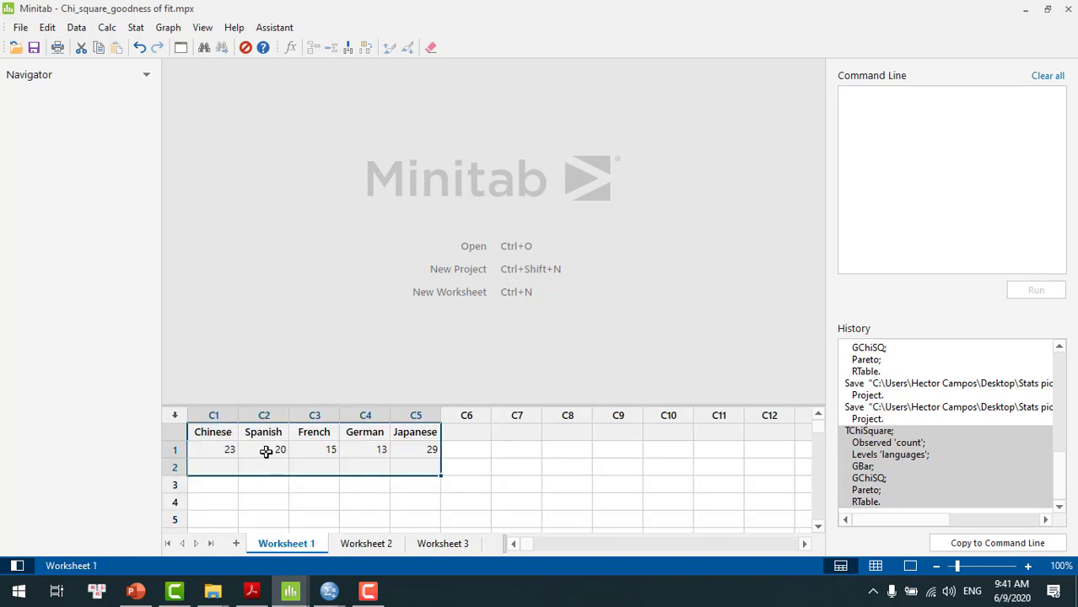
{"action": "left_click", "coordinate": [372, 547]}
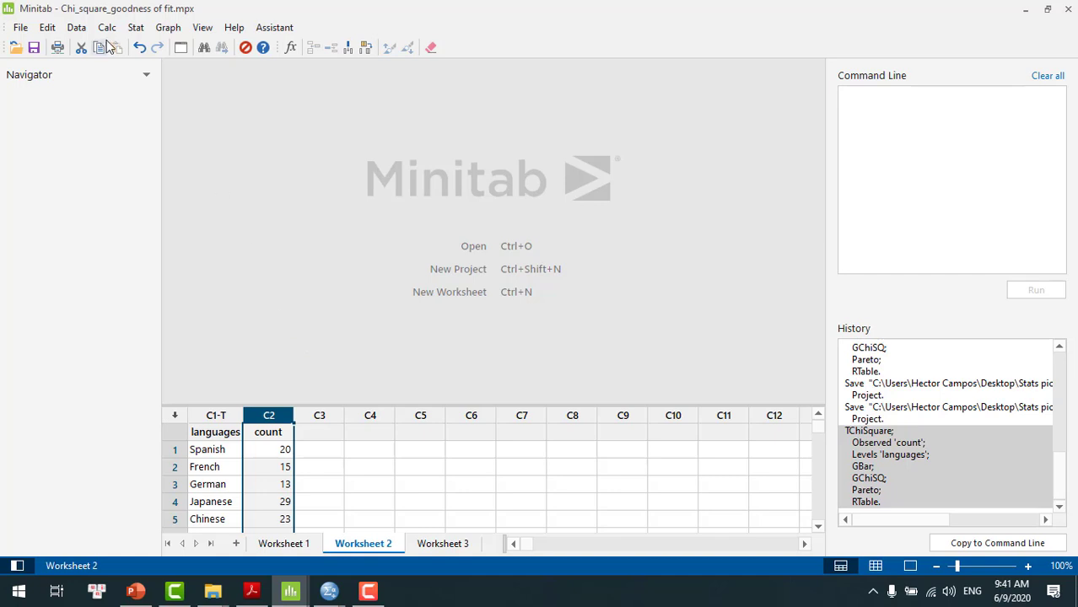
{"action": "left_click", "coordinate": [133, 35]}
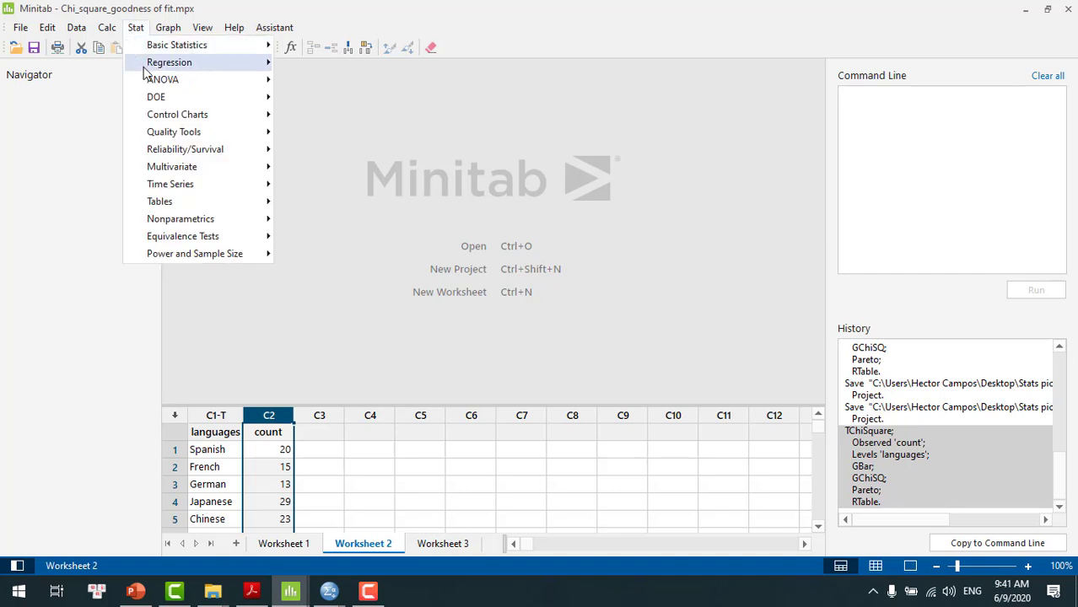
{"action": "mouse_move", "coordinate": [171, 204]}
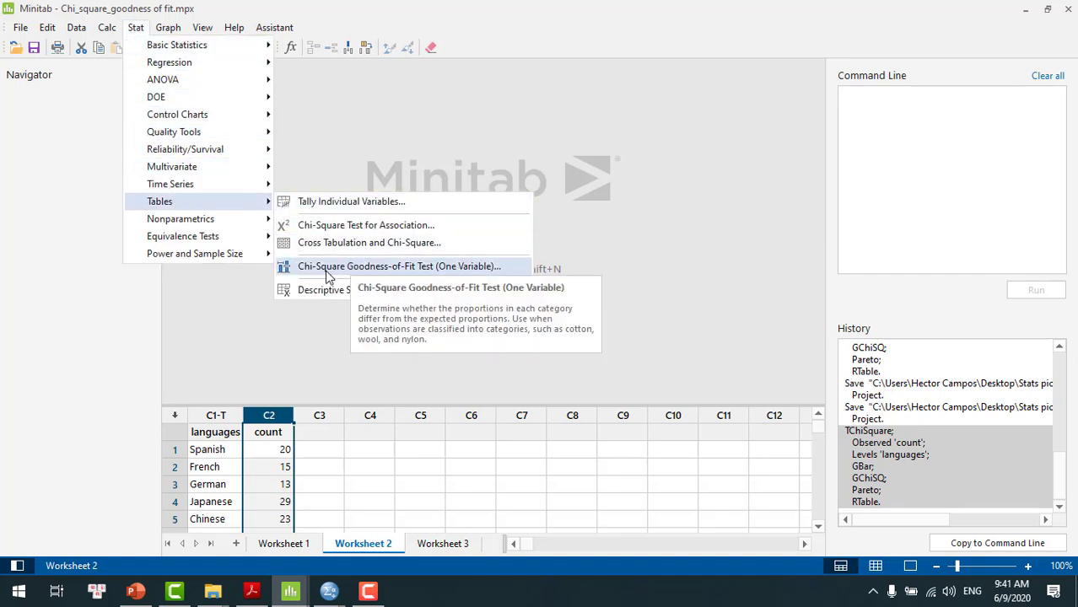
{"action": "left_click", "coordinate": [368, 274]}
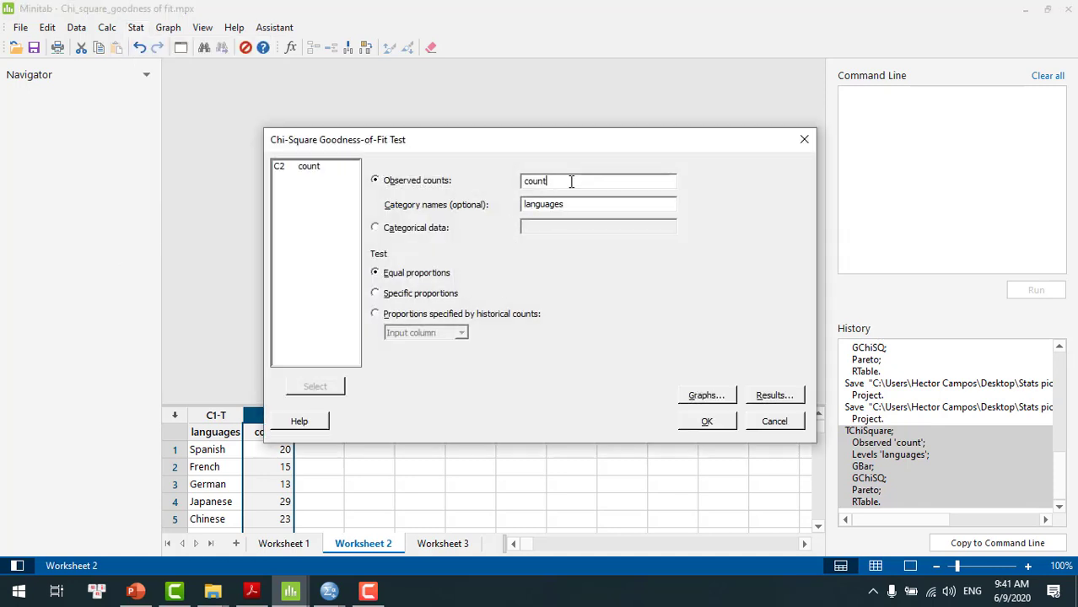
{"action": "key", "text": "BackSpace"}
{"action": "key", "text": "BackSpace"}
{"action": "key", "text": "BackSpace"}
{"action": "key", "text": "BackSpace"}
{"action": "key", "text": "BackSpace"}
{"action": "left_click", "coordinate": [578, 203]}
{"action": "key", "text": "BackSpace"}
{"action": "key", "text": "BackSpace"}
{"action": "key", "text": "BackSpace"}
{"action": "key", "text": "BackSpace"}
{"action": "key", "text": "BackSpace"}
{"action": "key", "text": "BackSpace"}
{"action": "key", "text": "BackSpace"}
{"action": "key", "text": "BackSpace"}
{"action": "key", "text": "BackSpace"}
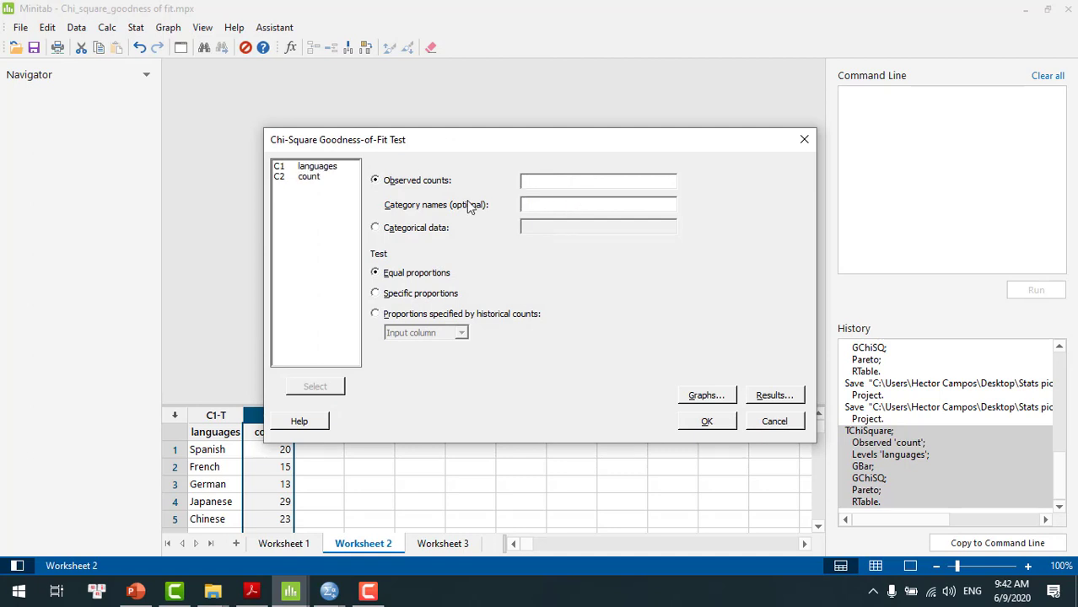
{"action": "double_click", "coordinate": [313, 176]}
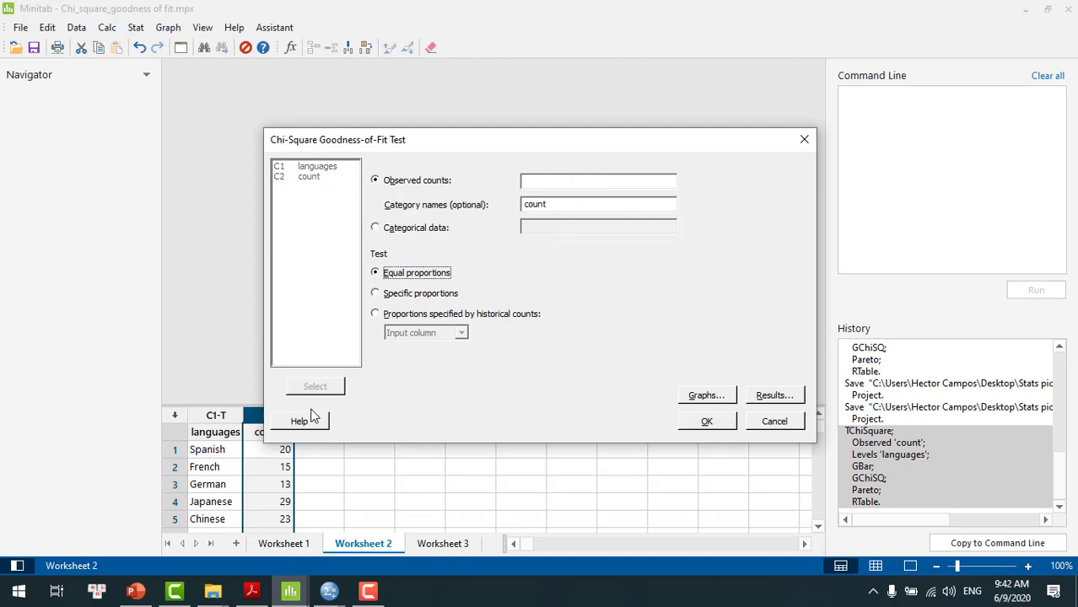
{"action": "left_click", "coordinate": [555, 203]}
{"action": "key", "text": "BackSpace"}
{"action": "key", "text": "BackSpace"}
{"action": "key", "text": "BackSpace"}
{"action": "key", "text": "BackSpace"}
{"action": "key", "text": "BackSpace"}
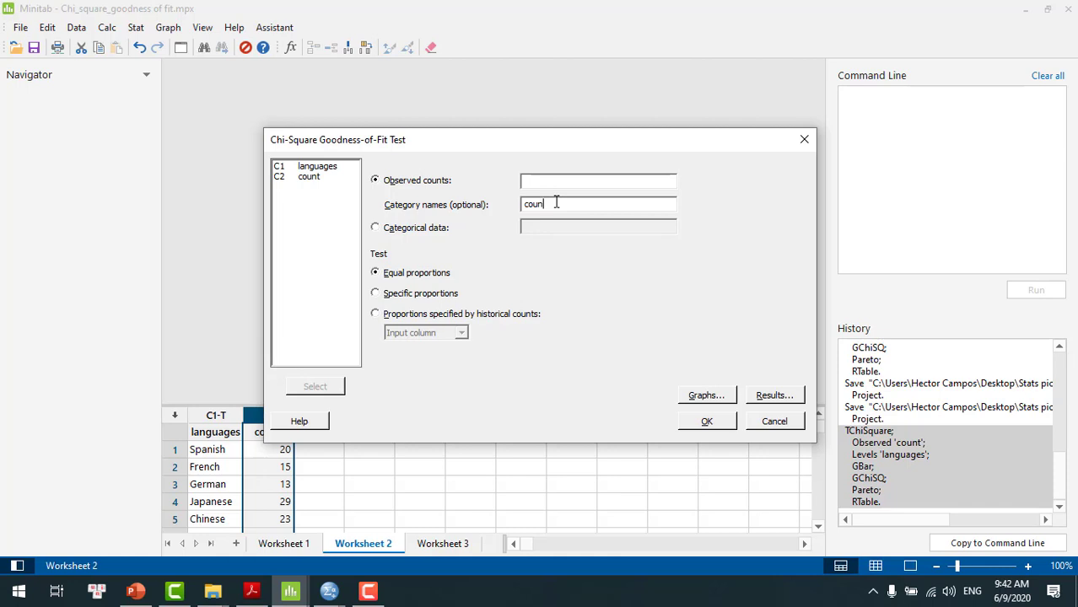
Assign the count column as the observed counts and the languages column as the category names
{"action": "left_click", "coordinate": [550, 180]}
{"action": "double_click", "coordinate": [308, 167]}
{"action": "double_click", "coordinate": [334, 168]}
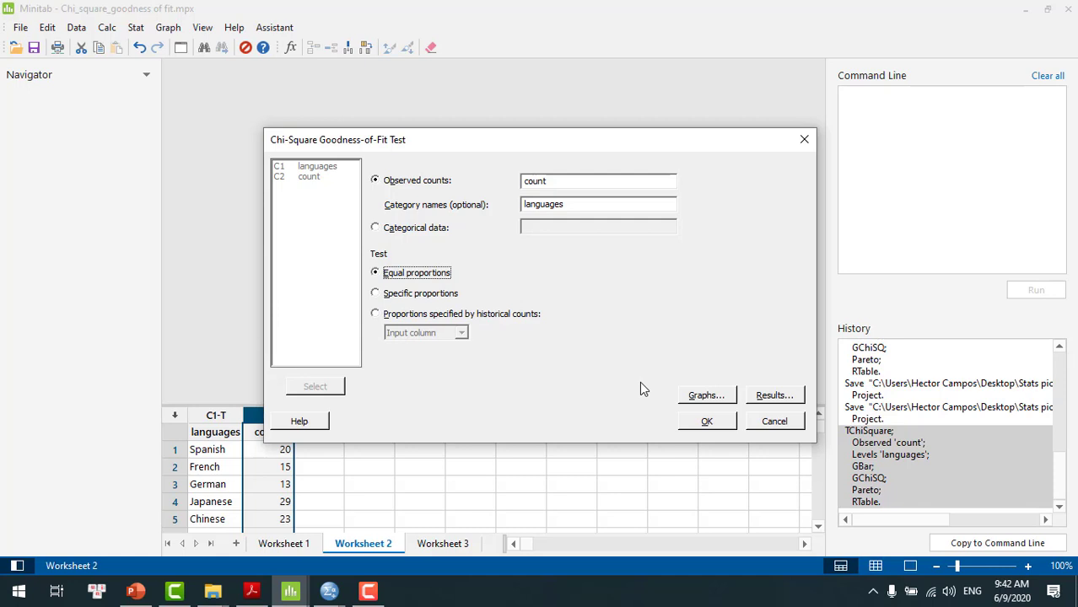
Keep both bar charts with bars ordered from largest to smallest, and run the test with equal proportions
{"action": "left_click", "coordinate": [705, 399]}
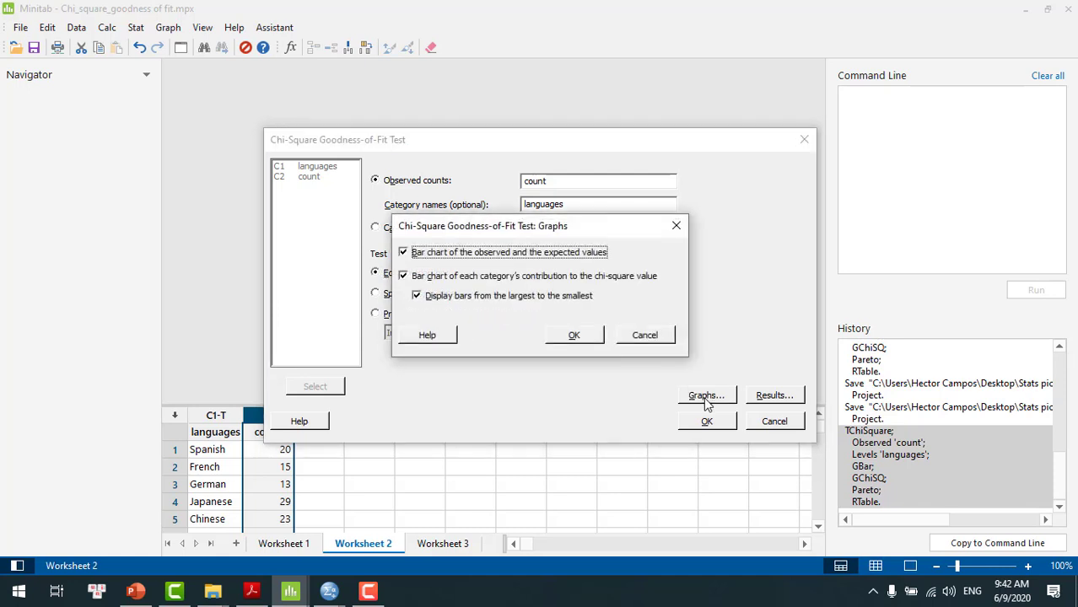
{"action": "left_click", "coordinate": [573, 335]}
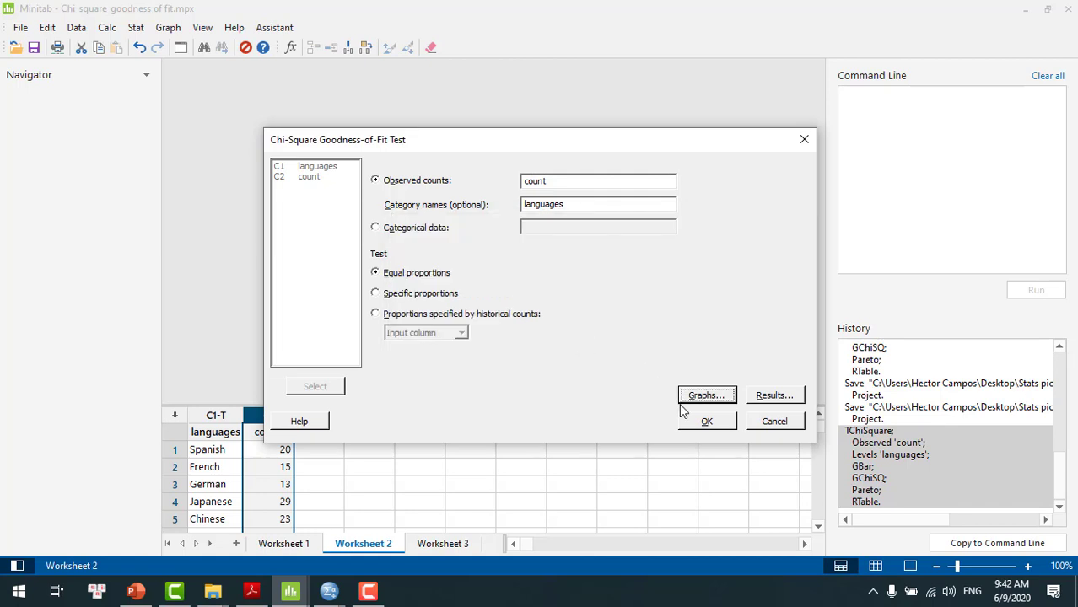
{"action": "left_click", "coordinate": [707, 423]}
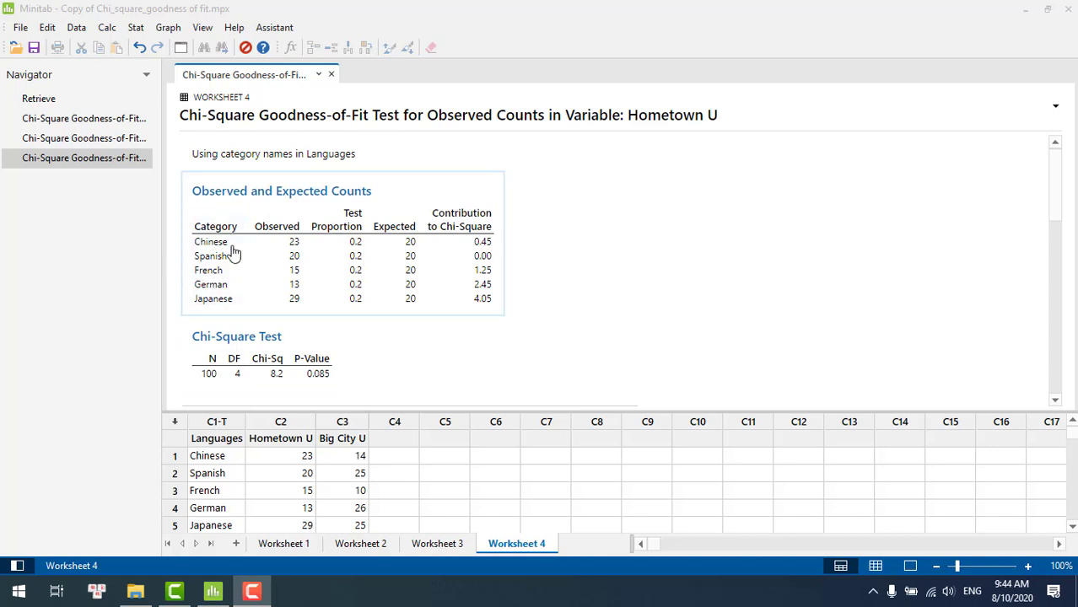
Examine the Hometown U results: the observed and expected counts, the chi-square test, and the enlarged chart of observed and expected values
{"action": "left_click", "coordinate": [223, 215]}
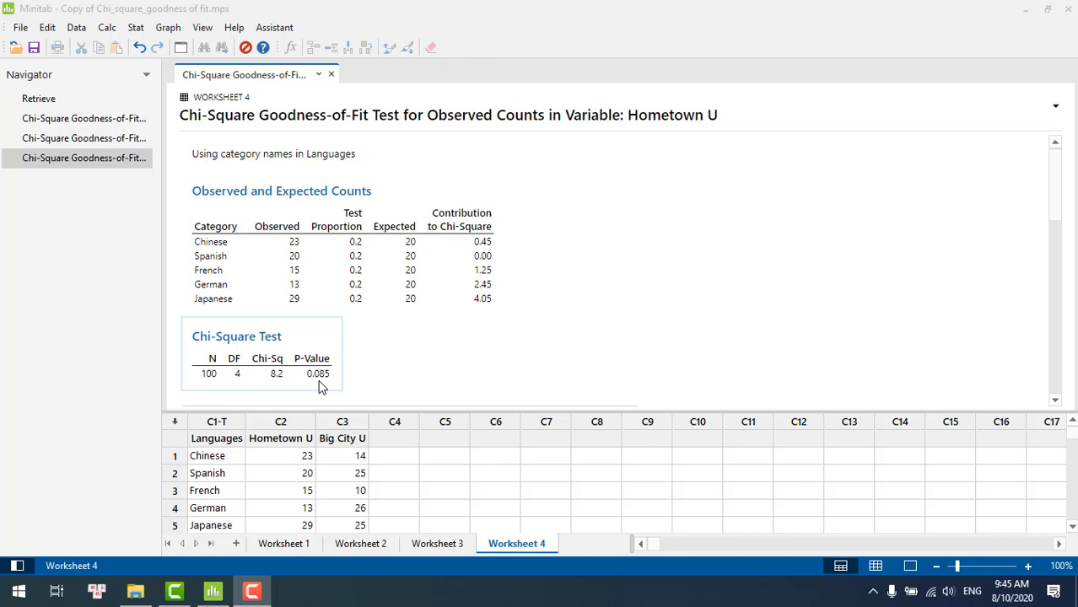
{"action": "left_click", "coordinate": [730, 302]}
{"action": "scroll", "coordinate": [730, 306], "scroll_direction": "down", "scroll_amount": 5}
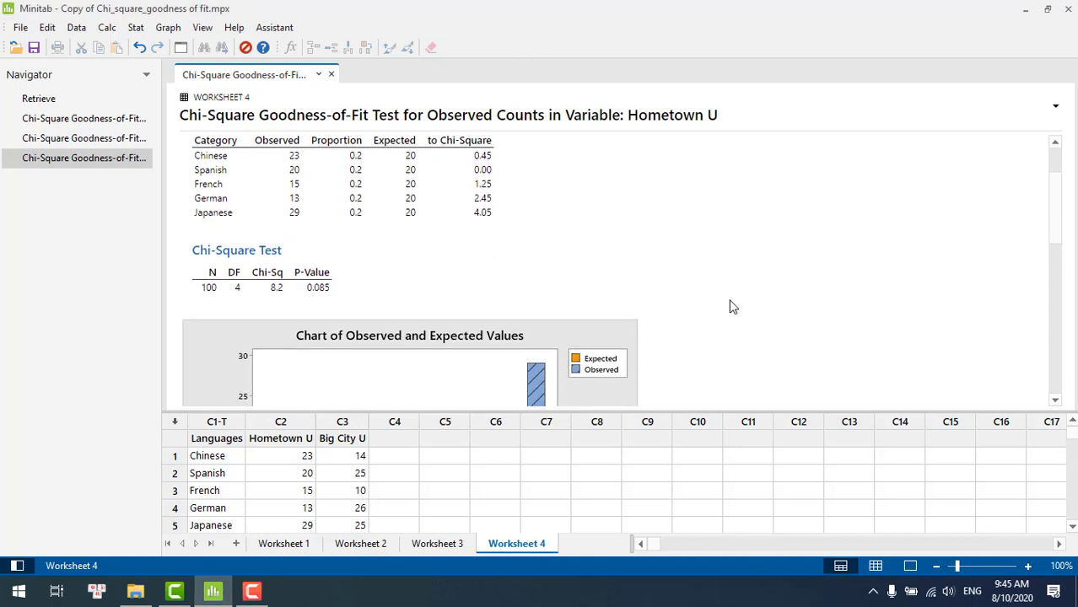
{"action": "scroll", "coordinate": [730, 306], "scroll_direction": "down", "scroll_amount": 1}
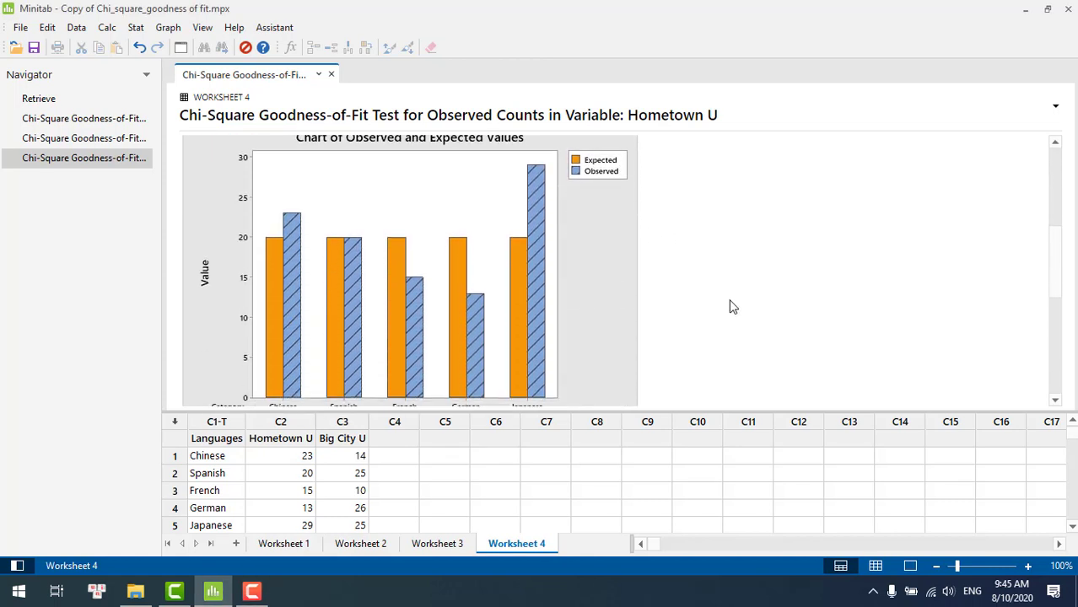
{"action": "scroll", "coordinate": [732, 306], "scroll_direction": "down", "scroll_amount": 1}
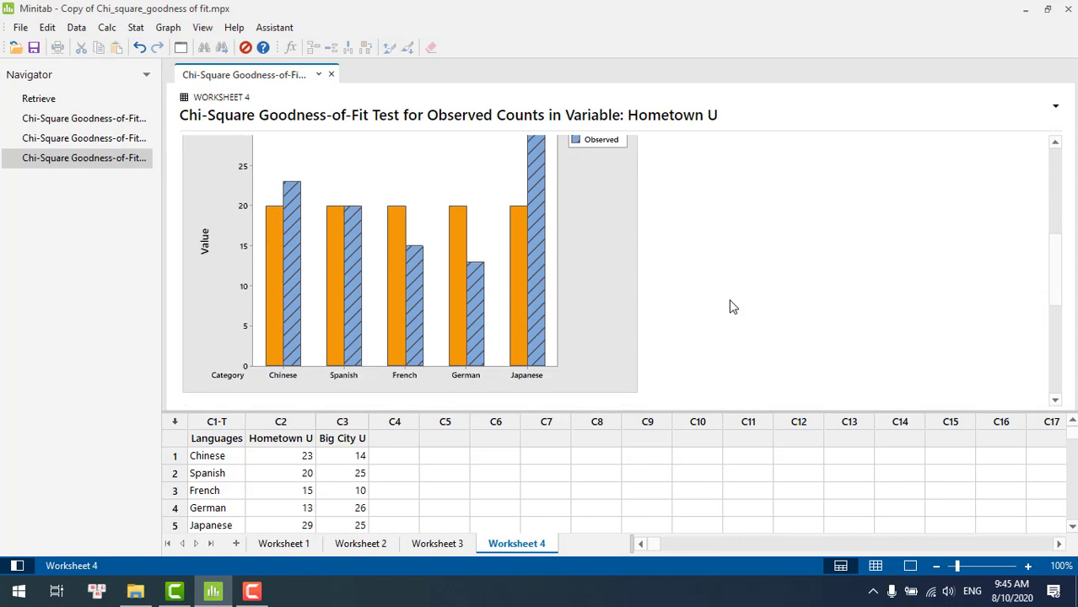
{"action": "scroll", "coordinate": [732, 306], "scroll_direction": "up", "scroll_amount": 1}
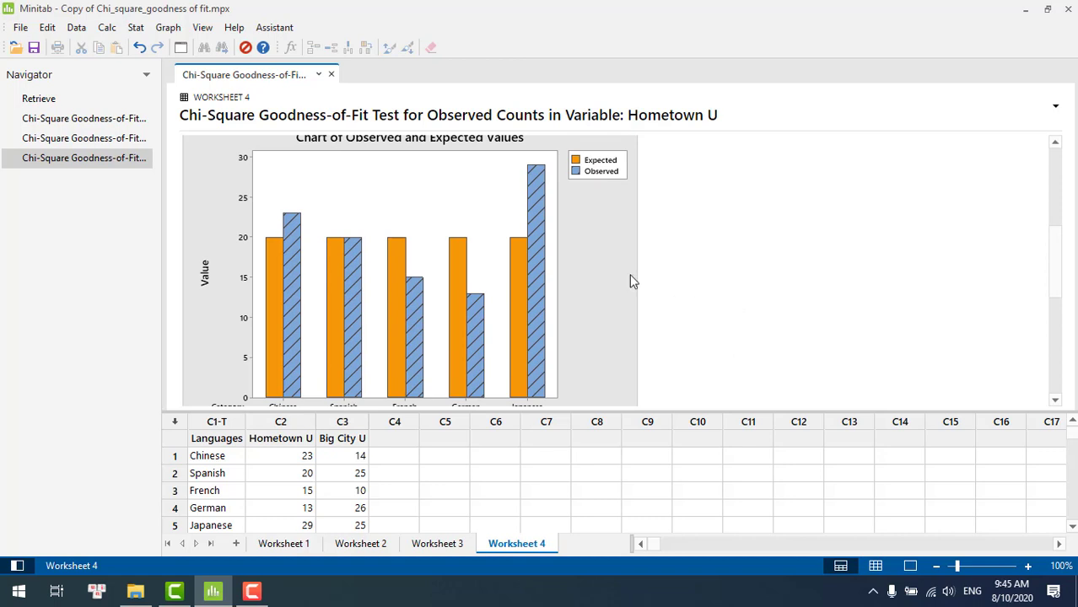
{"action": "double_click", "coordinate": [476, 186]}
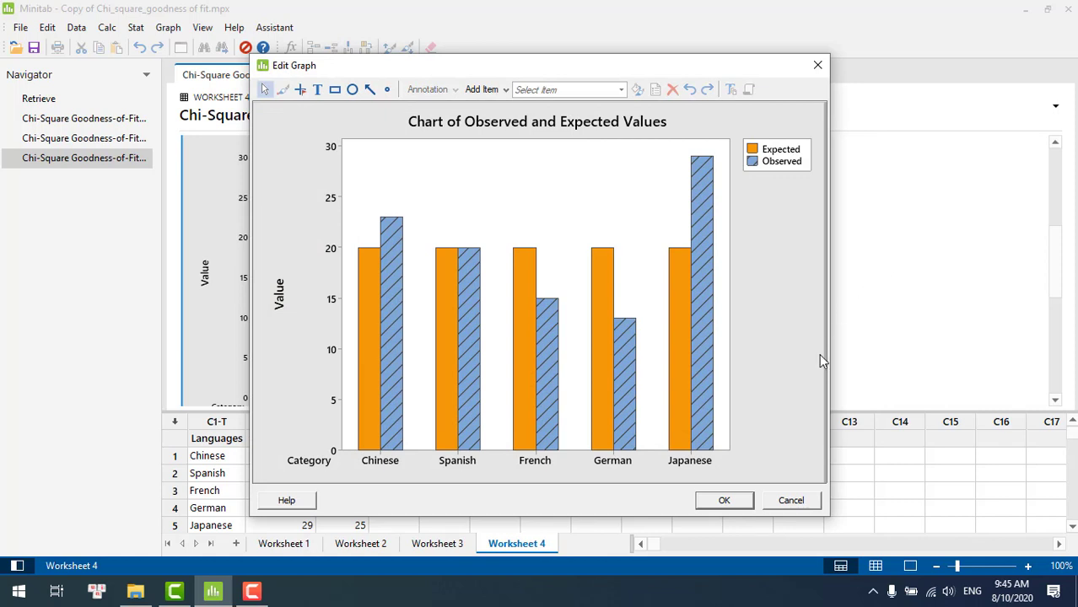
{"action": "left_click", "coordinate": [725, 500]}
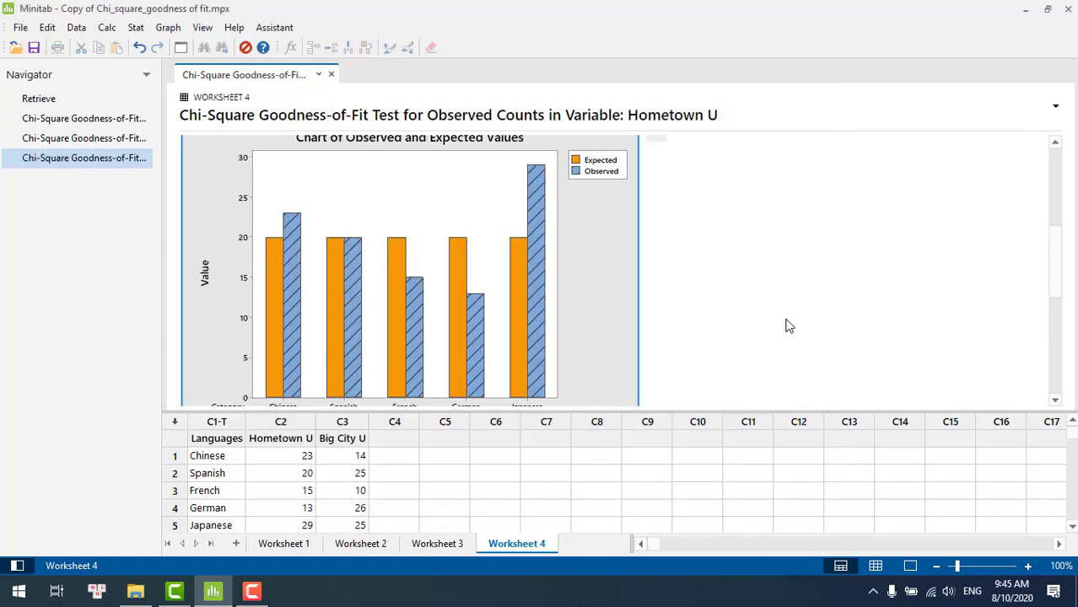
Start the Assistant's Chi-Square Goodness-of-Fit hypothesis test and name the process Hometown University
{"action": "left_click", "coordinate": [278, 28]}
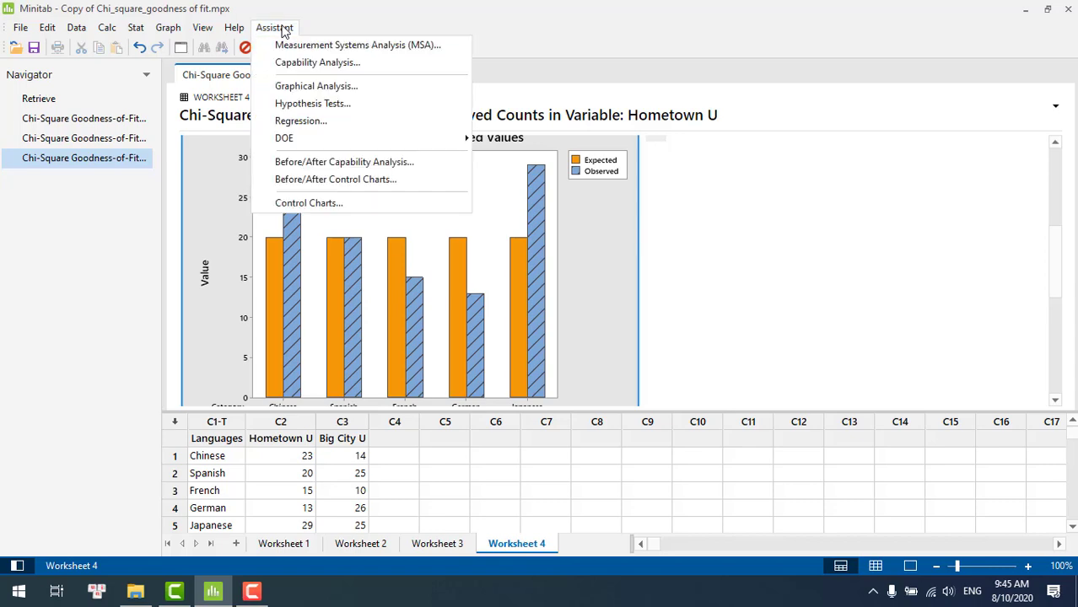
{"action": "left_click", "coordinate": [304, 103]}
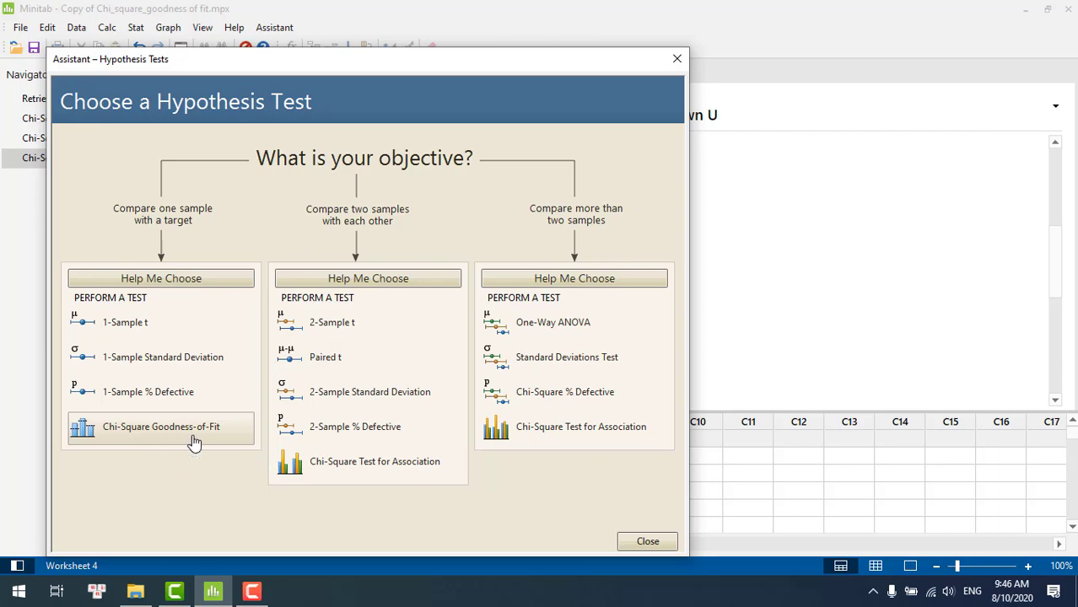
{"action": "left_click", "coordinate": [193, 441]}
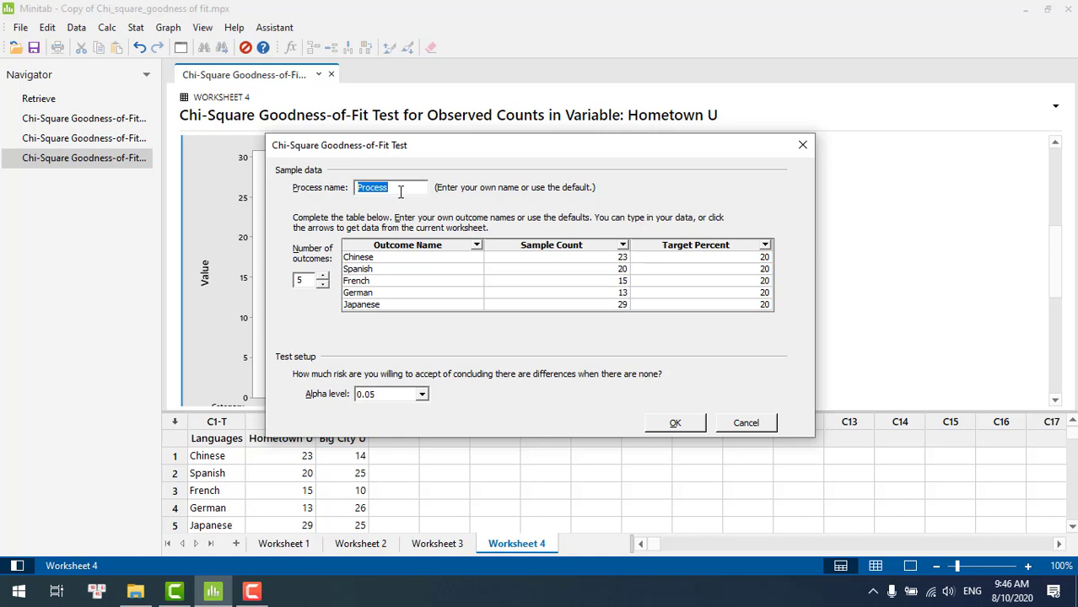
{"action": "key", "text": "BackSpace"}
{"action": "type", "text": "Hometown Universi"}
{"action": "type", "text": "ty"}
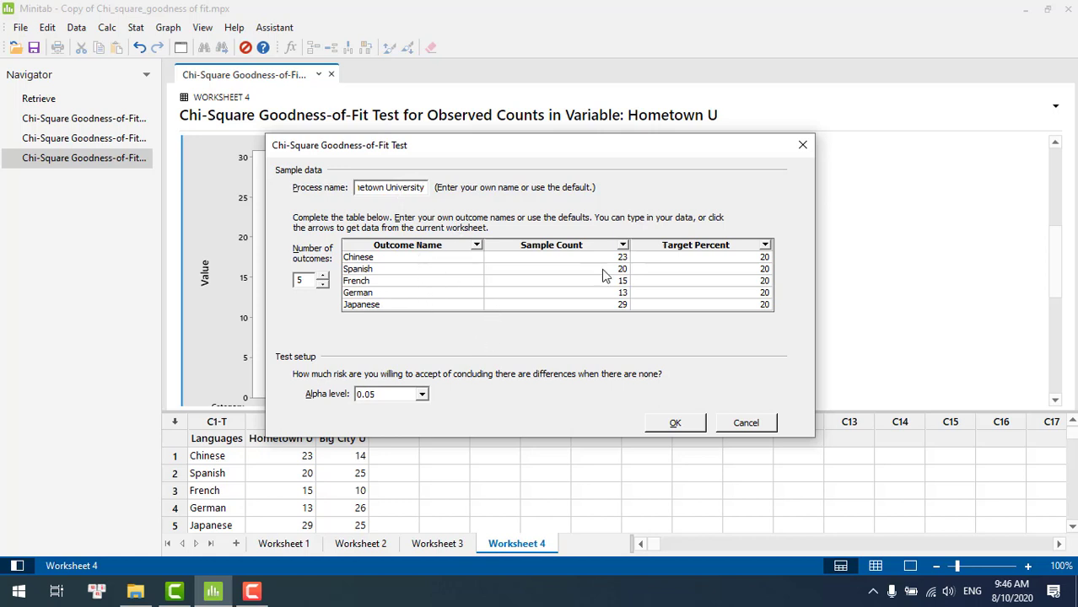
Take the sample counts from the Hometown U column and run the Assistant test, keeping 20 percent targets and alpha 0.05
{"action": "left_click", "coordinate": [622, 246]}
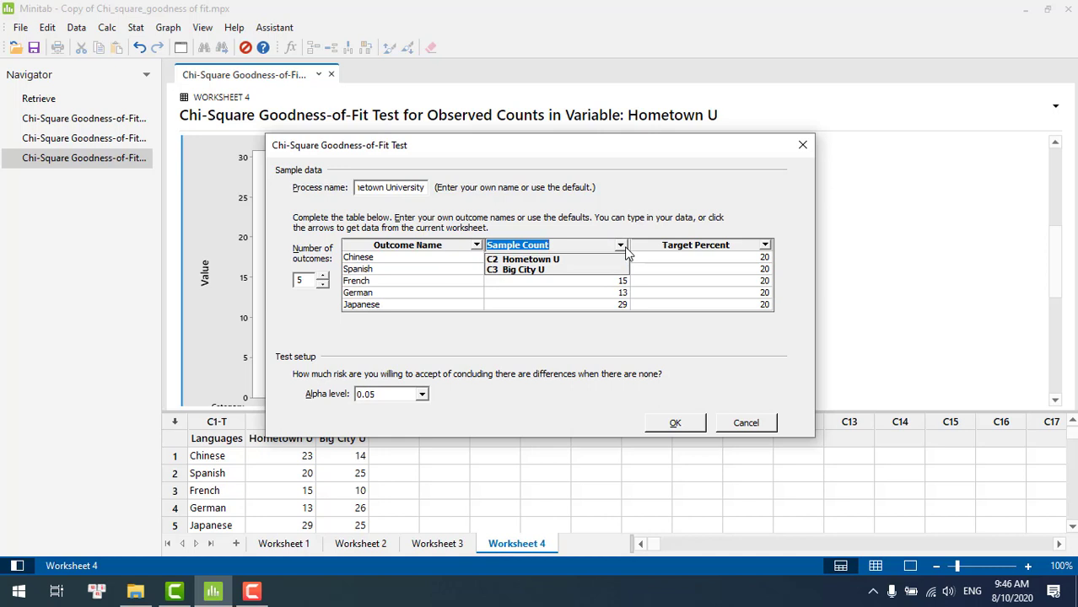
{"action": "left_click", "coordinate": [597, 261]}
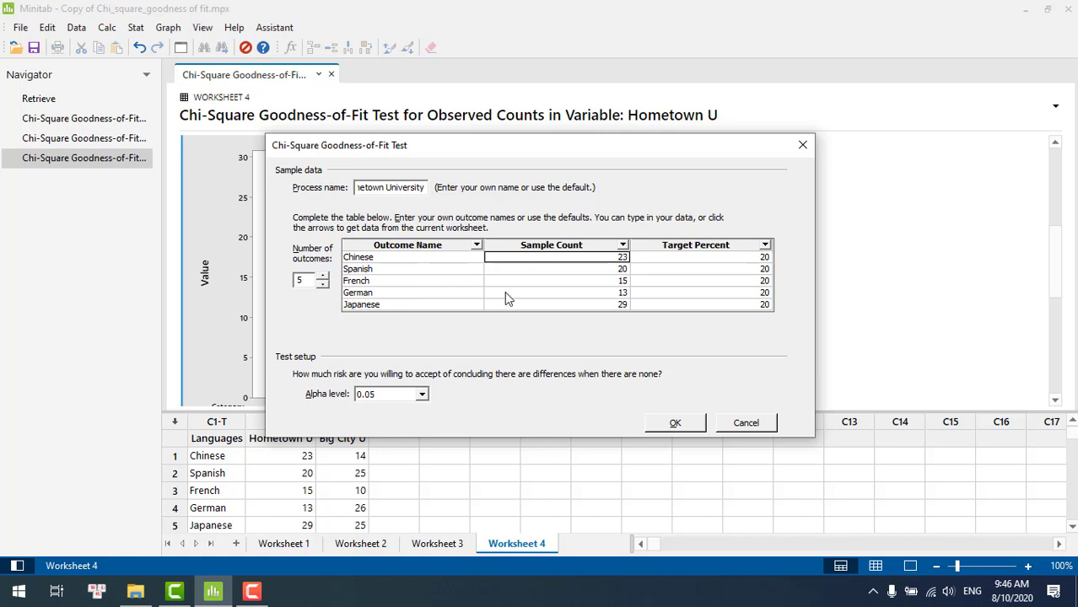
{"action": "left_click", "coordinate": [621, 245]}
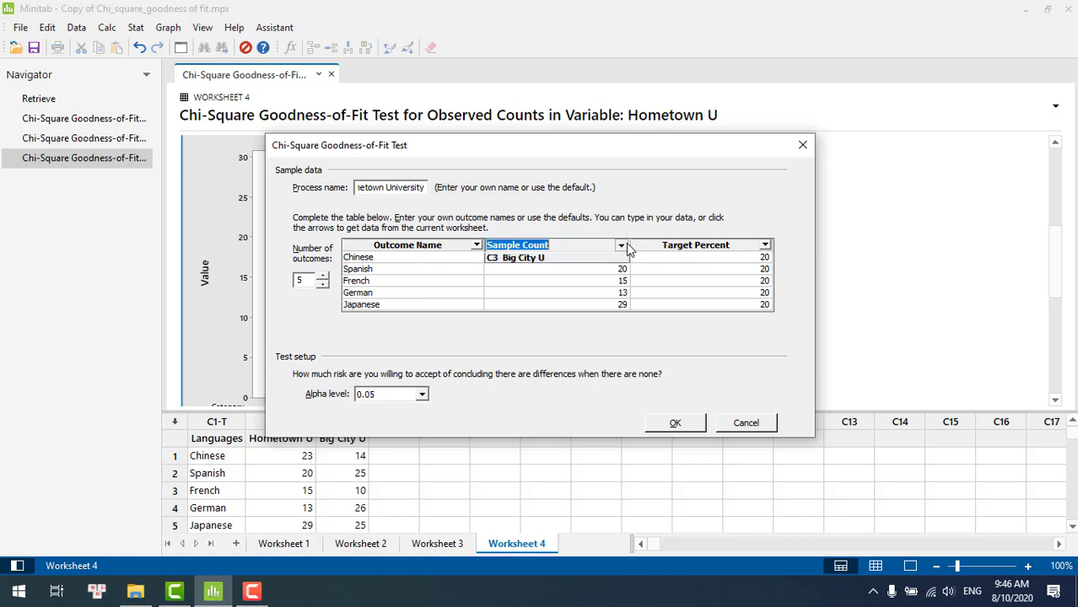
{"action": "left_click", "coordinate": [590, 259]}
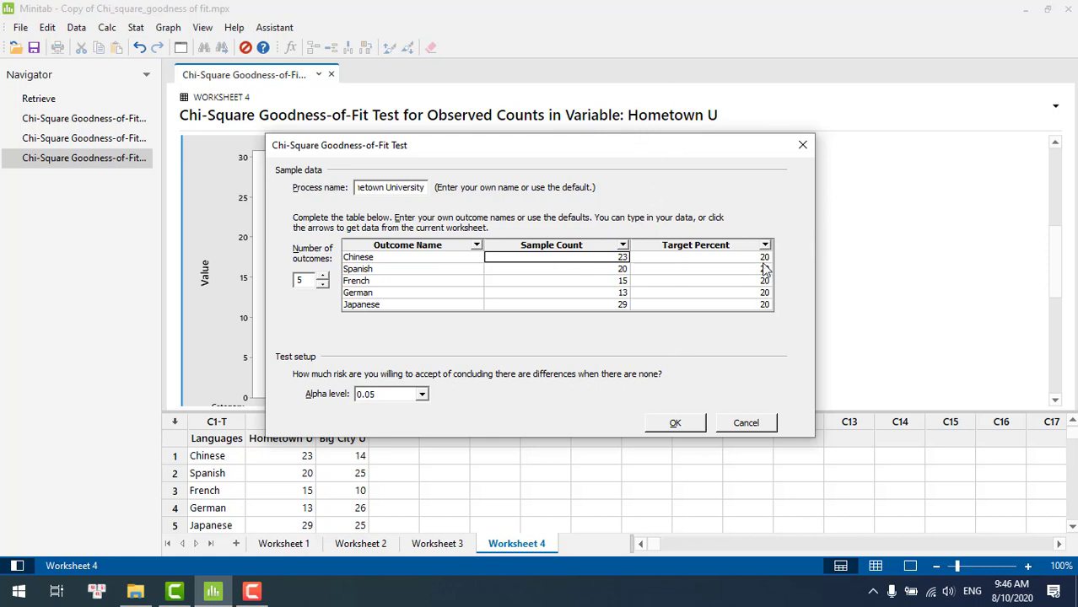
{"action": "left_click", "coordinate": [682, 428]}
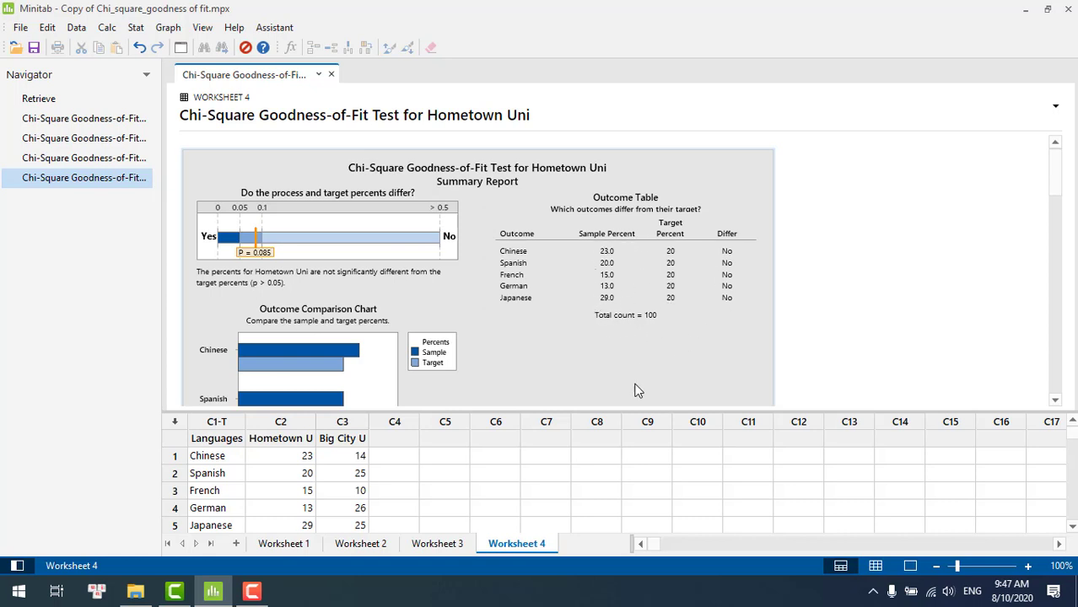
Open the enlarged Summary Report of the Hometown Uni goodness-of-fit test to examine it
{"action": "left_click", "coordinate": [592, 372]}
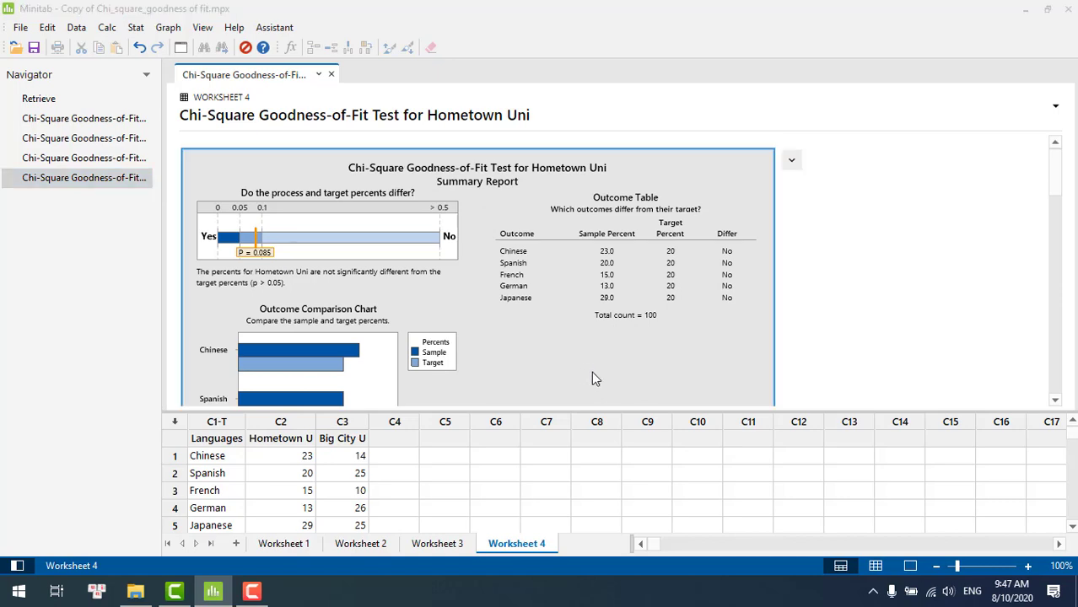
{"action": "double_click", "coordinate": [591, 373]}
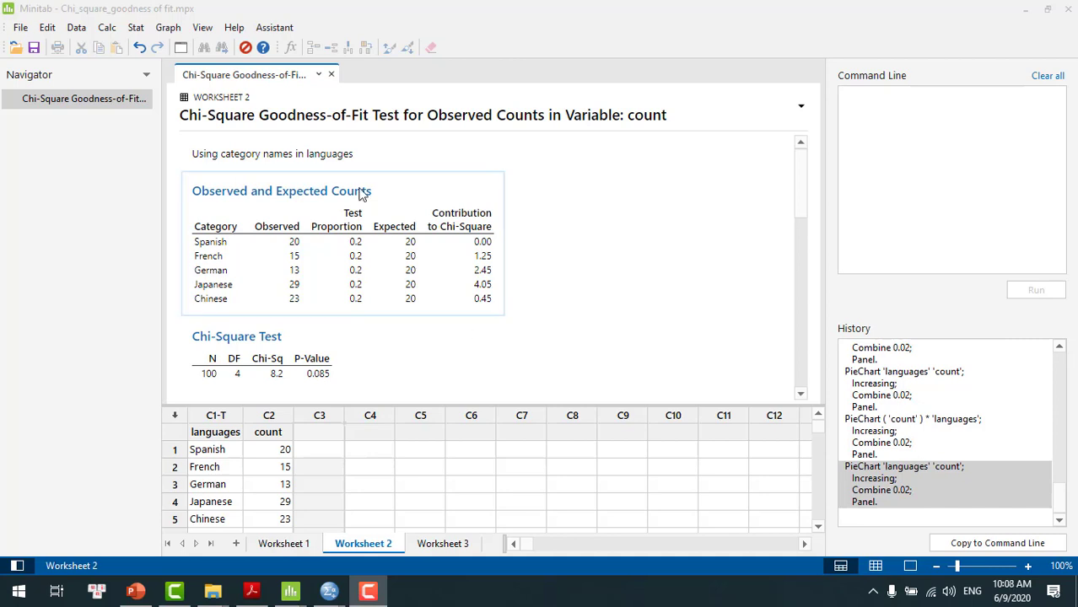
Start a pie chart of values from a table and clear the prefilled categorical and summary variables
{"action": "left_click", "coordinate": [168, 28]}
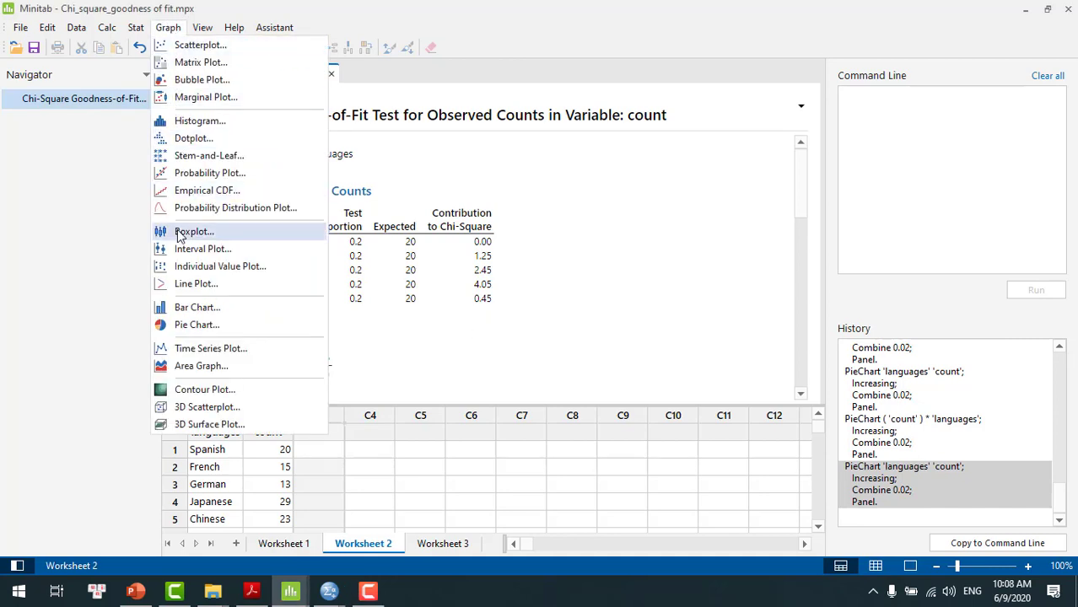
{"action": "left_click", "coordinate": [192, 326]}
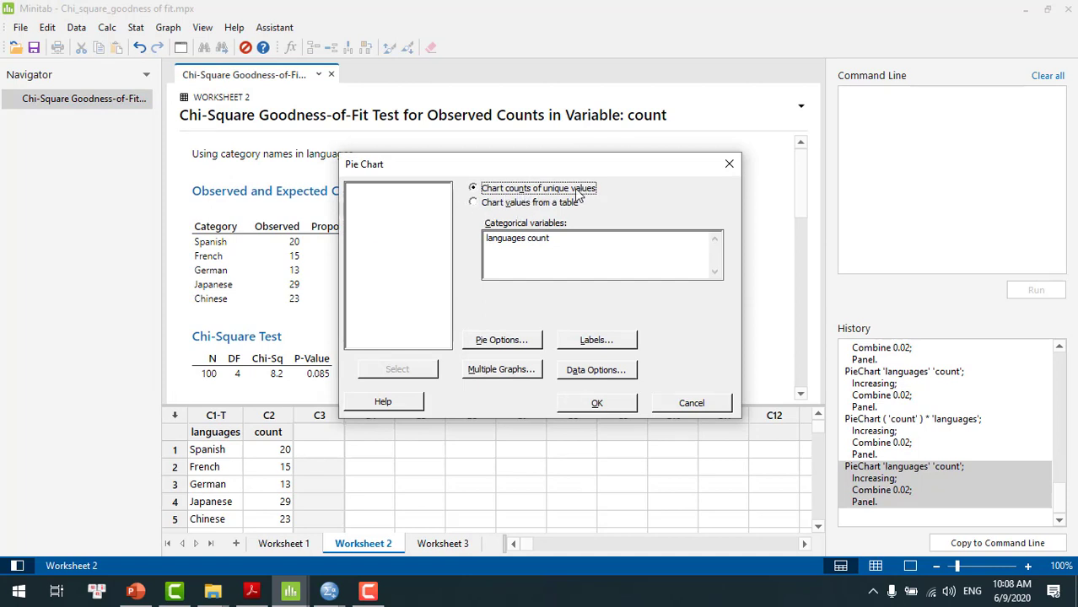
{"action": "left_click", "coordinate": [473, 203]}
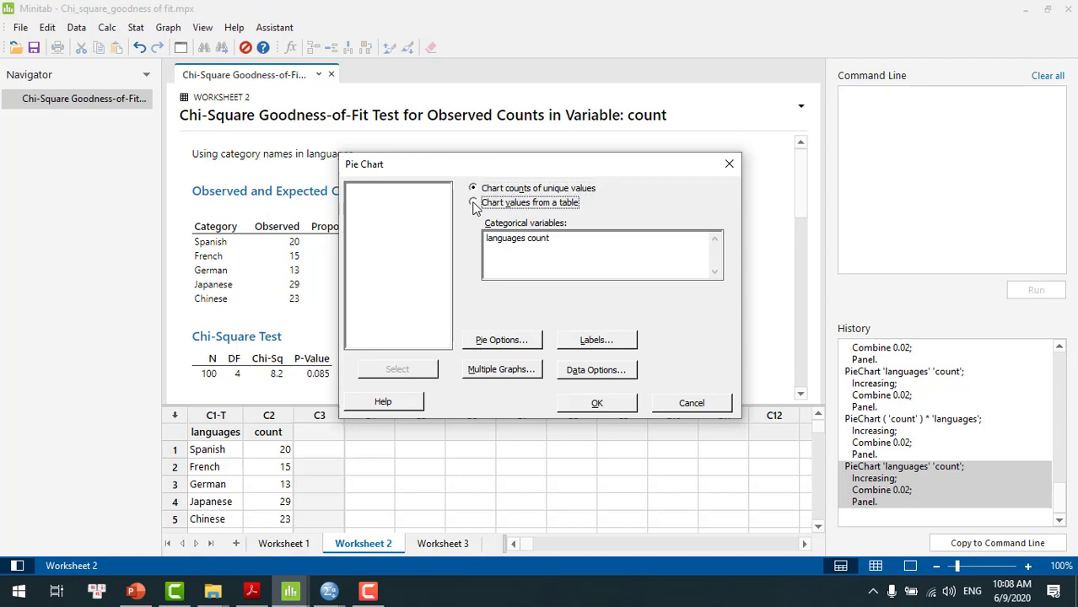
{"action": "left_click", "coordinate": [529, 239]}
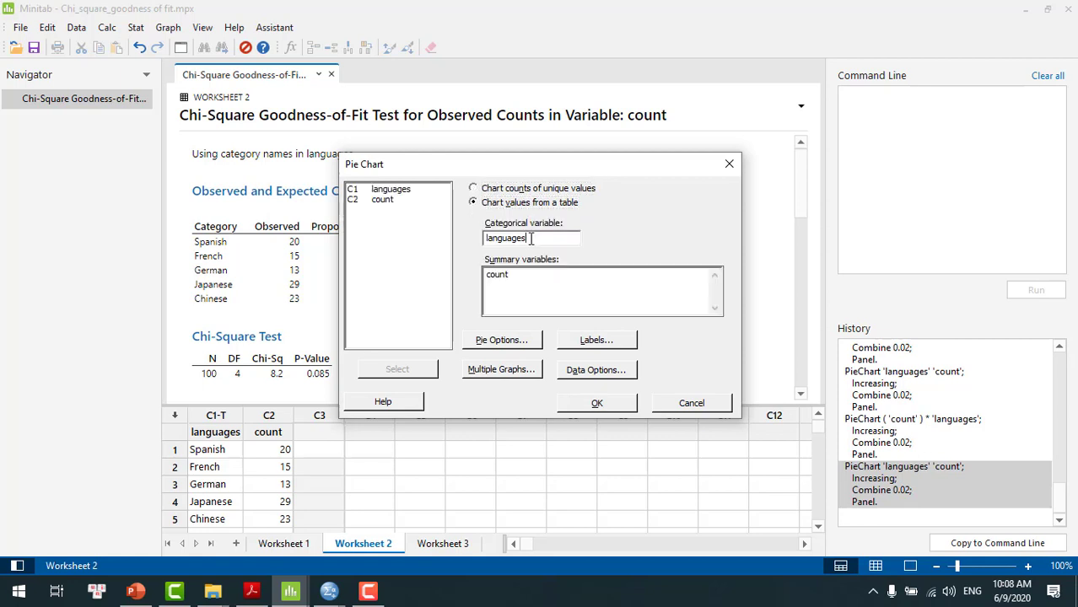
{"action": "key", "text": "BackSpace"}
{"action": "key", "text": "BackSpace"}
{"action": "key", "text": "BackSpace"}
{"action": "key", "text": "BackSpace"}
{"action": "key", "text": "BackSpace"}
{"action": "key", "text": "BackSpace"}
{"action": "key", "text": "BackSpace"}
{"action": "key", "text": "BackSpace"}
{"action": "key", "text": "BackSpace"}
{"action": "left_click", "coordinate": [533, 273]}
{"action": "key", "text": "BackSpace"}
{"action": "key", "text": "BackSpace"}
{"action": "key", "text": "BackSpace"}
{"action": "key", "text": "BackSpace"}
{"action": "key", "text": "BackSpace"}
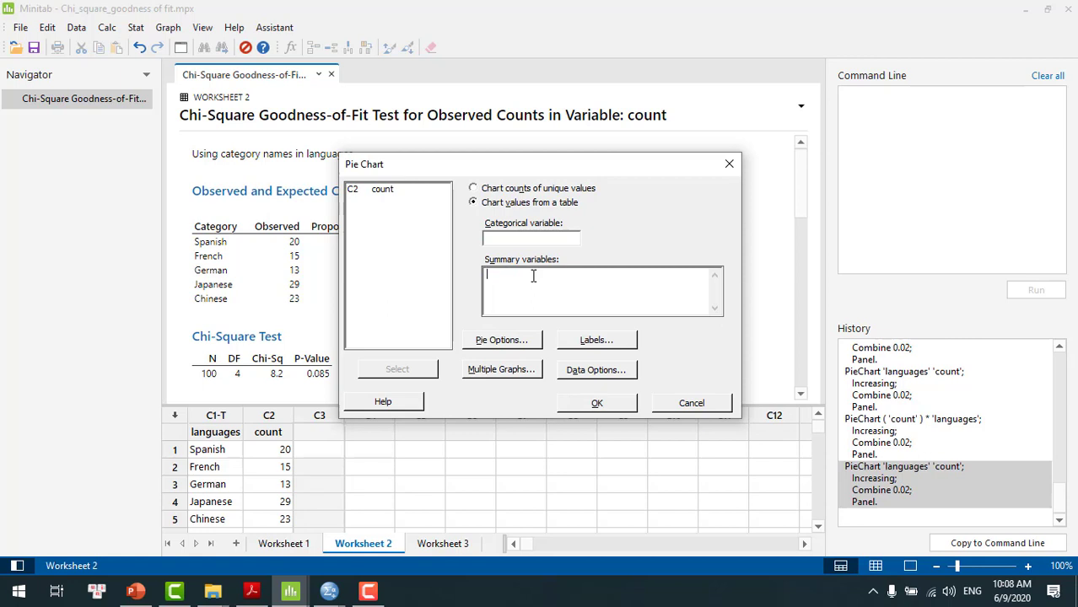
Create the pie chart with languages as the categorical variable and count as the summary variable
{"action": "left_click", "coordinate": [518, 237]}
{"action": "left_click", "coordinate": [397, 194]}
{"action": "double_click", "coordinate": [398, 192]}
{"action": "double_click", "coordinate": [384, 190]}
{"action": "left_click", "coordinate": [596, 405]}
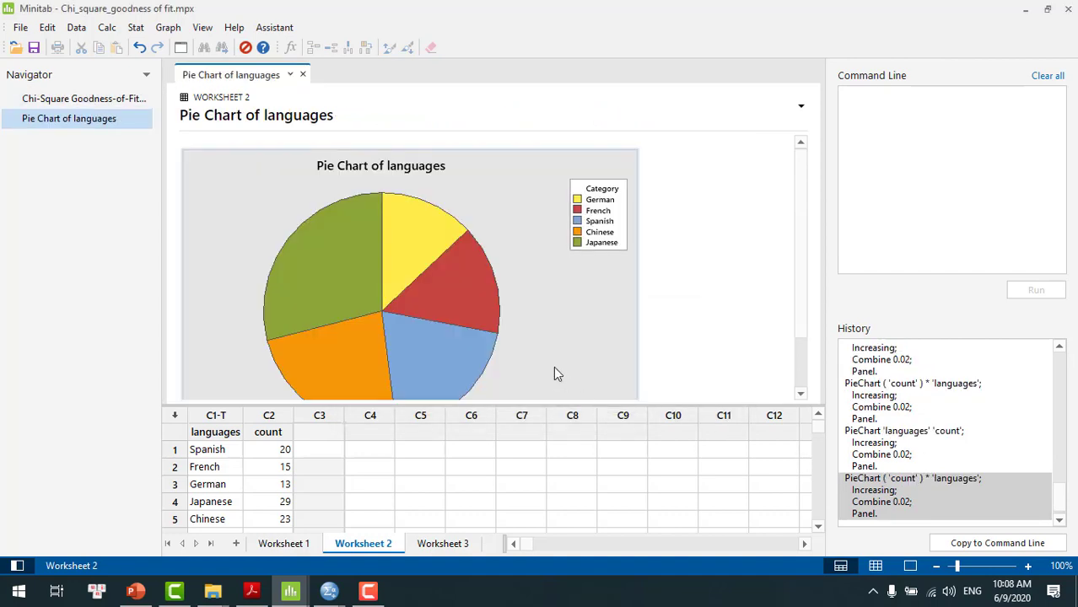
Open the languages pie chart for editing and check the values of its Japanese and German slices
{"action": "double_click", "coordinate": [550, 327]}
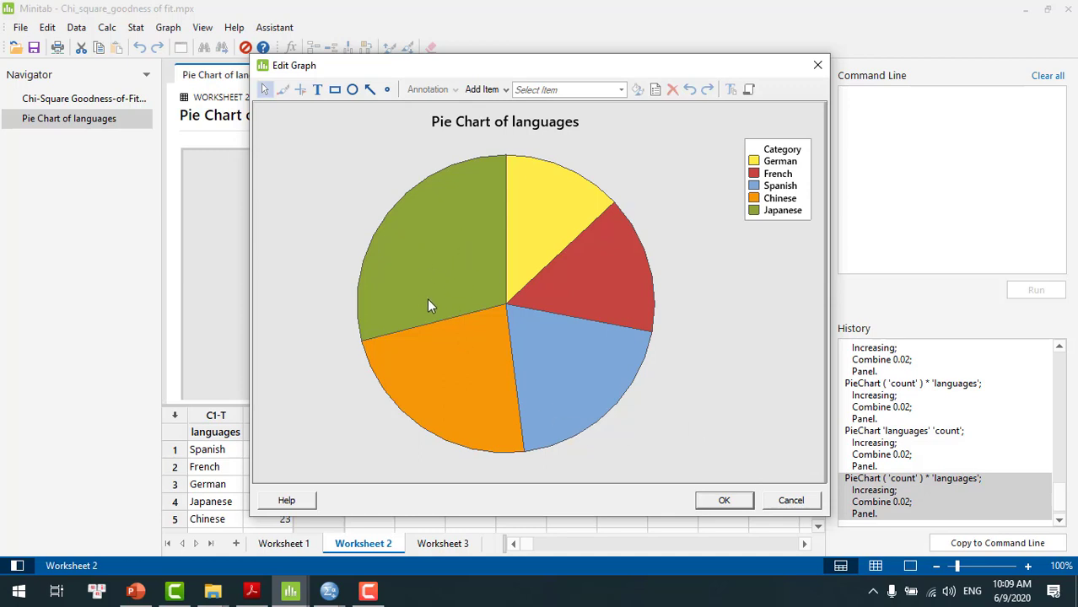
{"action": "mouse_move", "coordinate": [429, 300]}
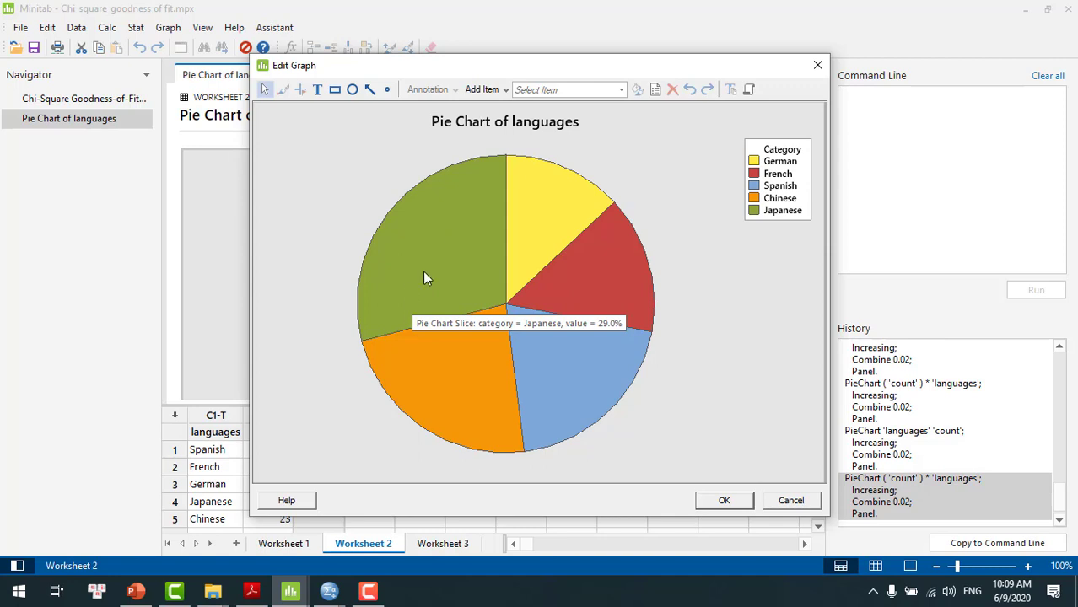
{"action": "mouse_move", "coordinate": [530, 230]}
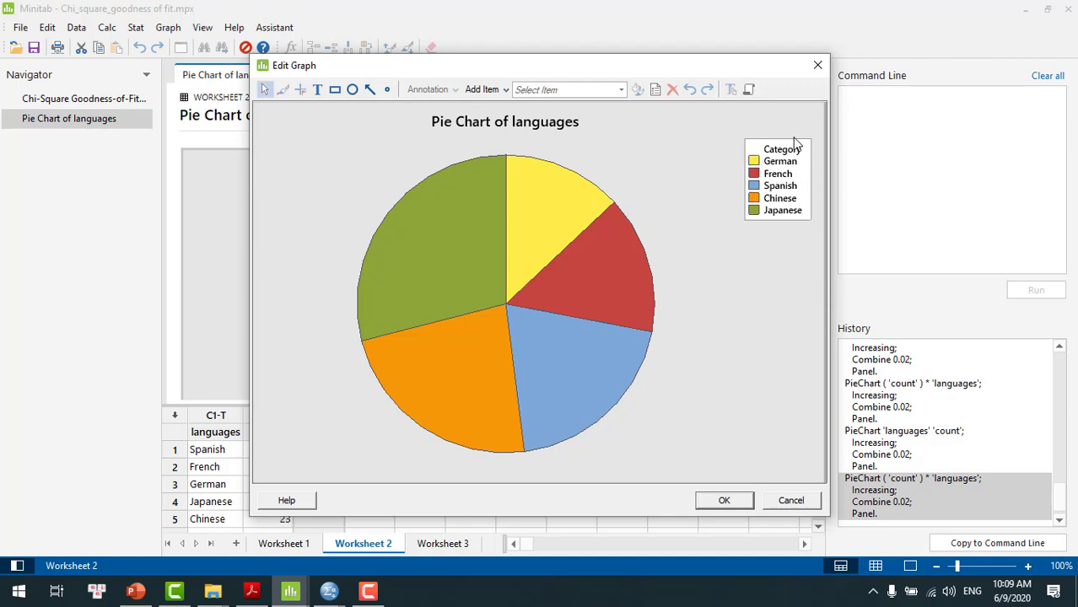
Add slice labels showing category name, frequency and percent to the pie chart, leaving the figure region attributes automatic
{"action": "right_click", "coordinate": [692, 258]}
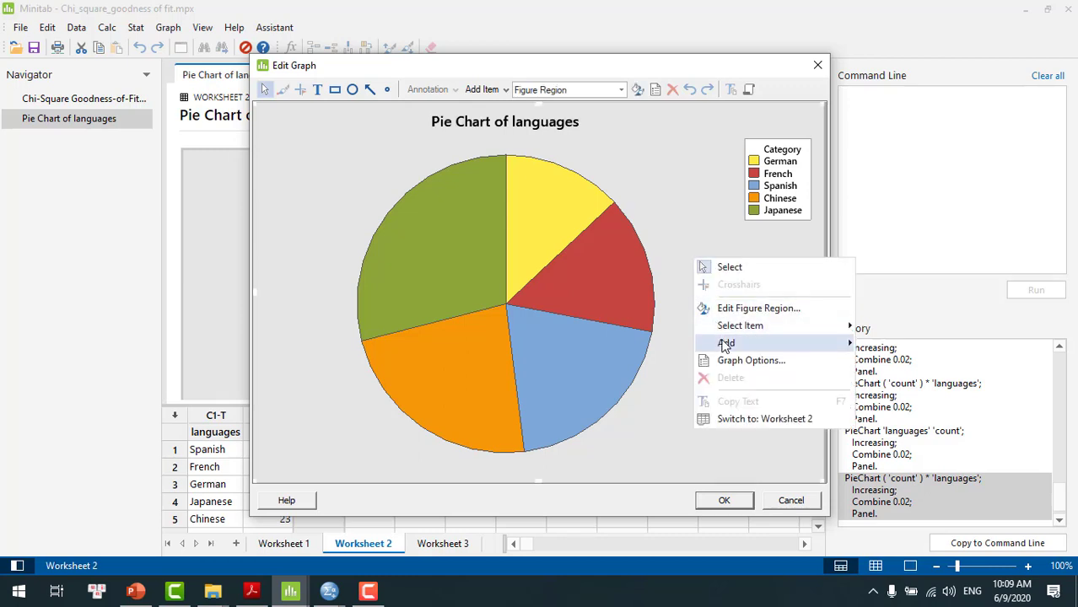
{"action": "mouse_move", "coordinate": [725, 346]}
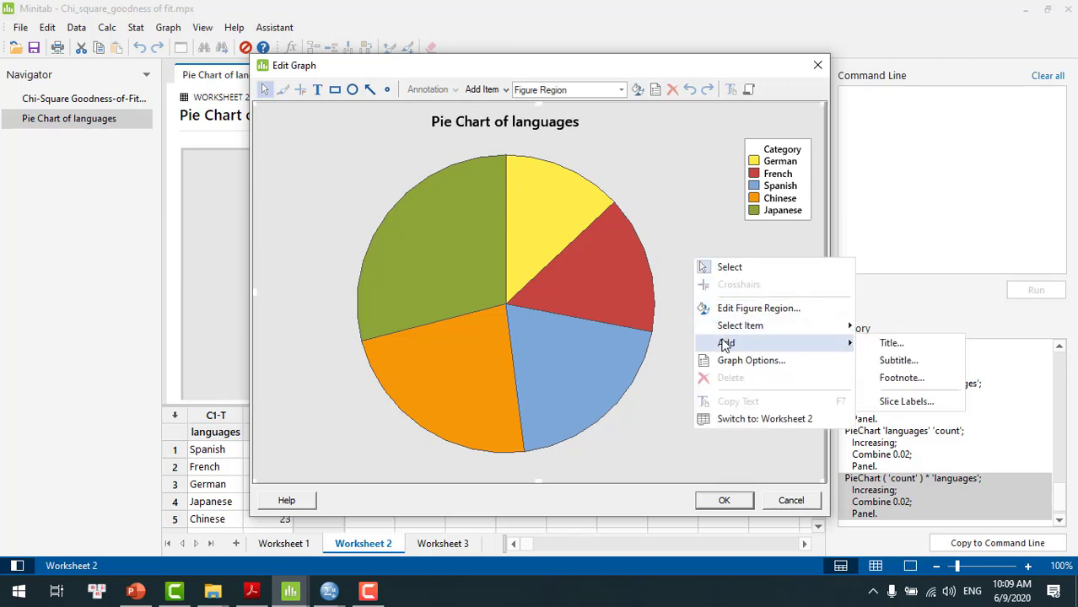
{"action": "left_click", "coordinate": [665, 356]}
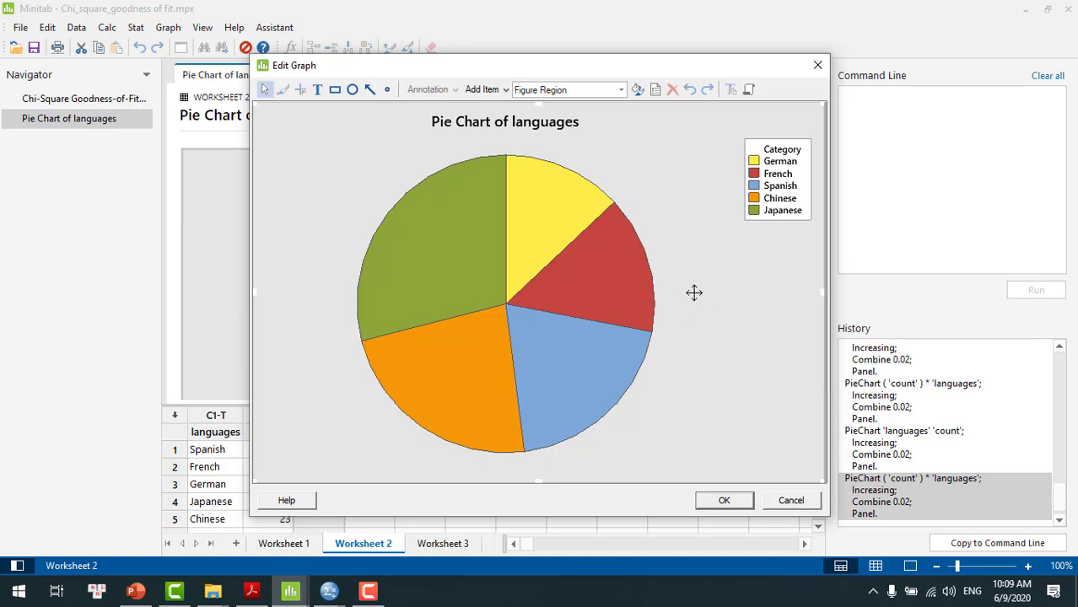
{"action": "right_click", "coordinate": [693, 293]}
{"action": "mouse_move", "coordinate": [733, 389]}
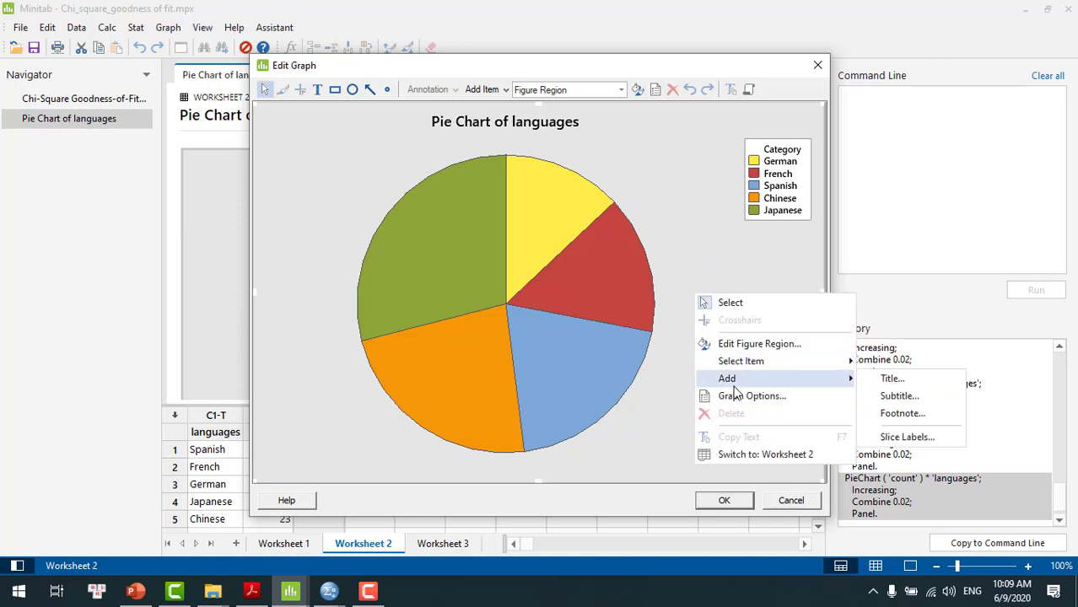
{"action": "left_click", "coordinate": [905, 438]}
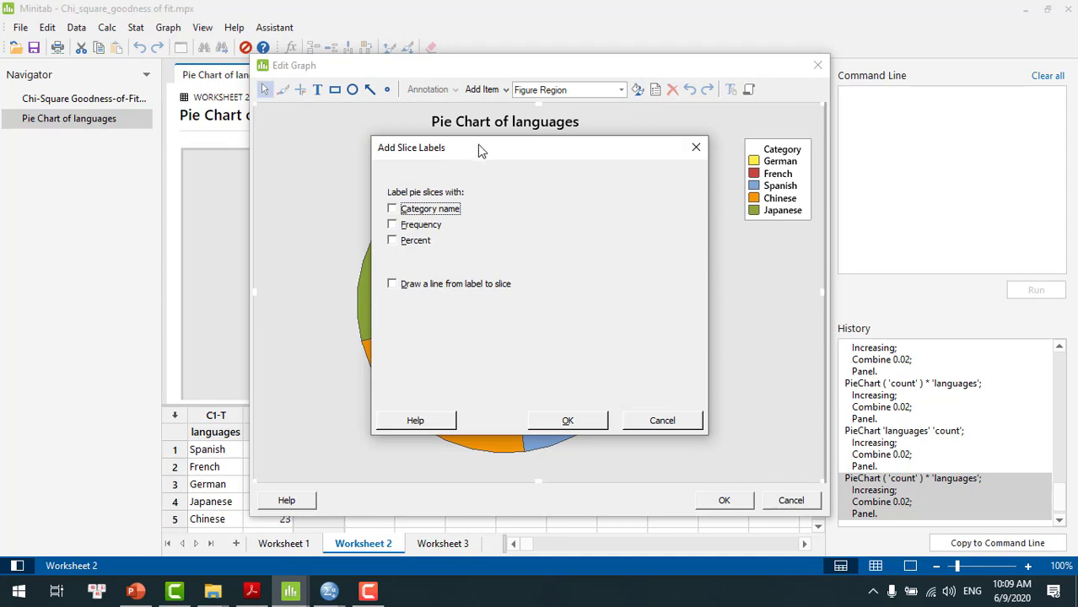
{"action": "left_click_drag", "start_coordinate": [487, 149], "coordinate": [625, 115]}
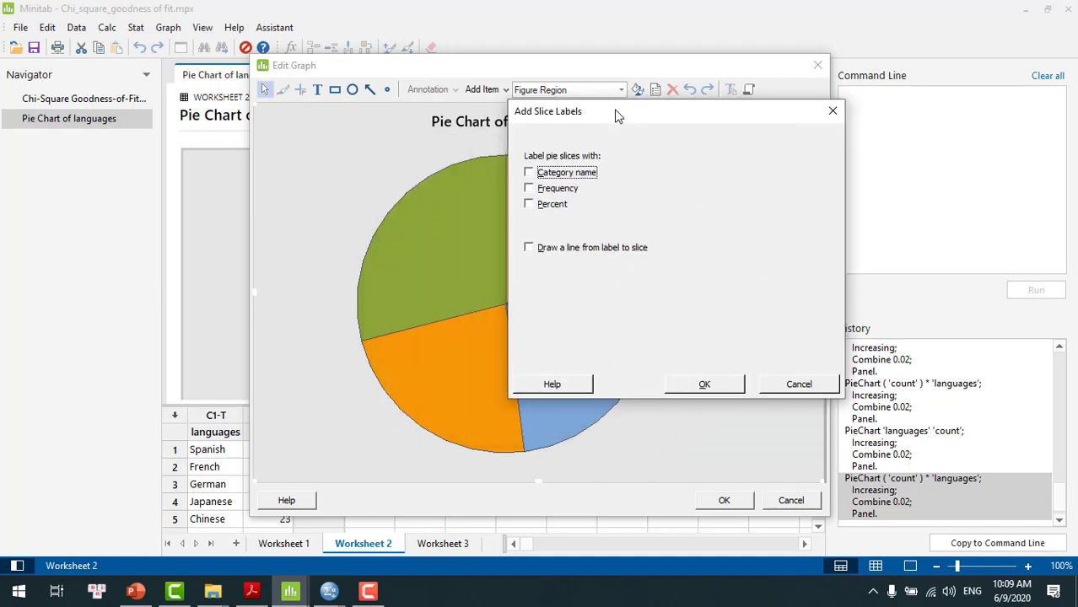
{"action": "left_click", "coordinate": [529, 173]}
{"action": "left_click", "coordinate": [529, 189]}
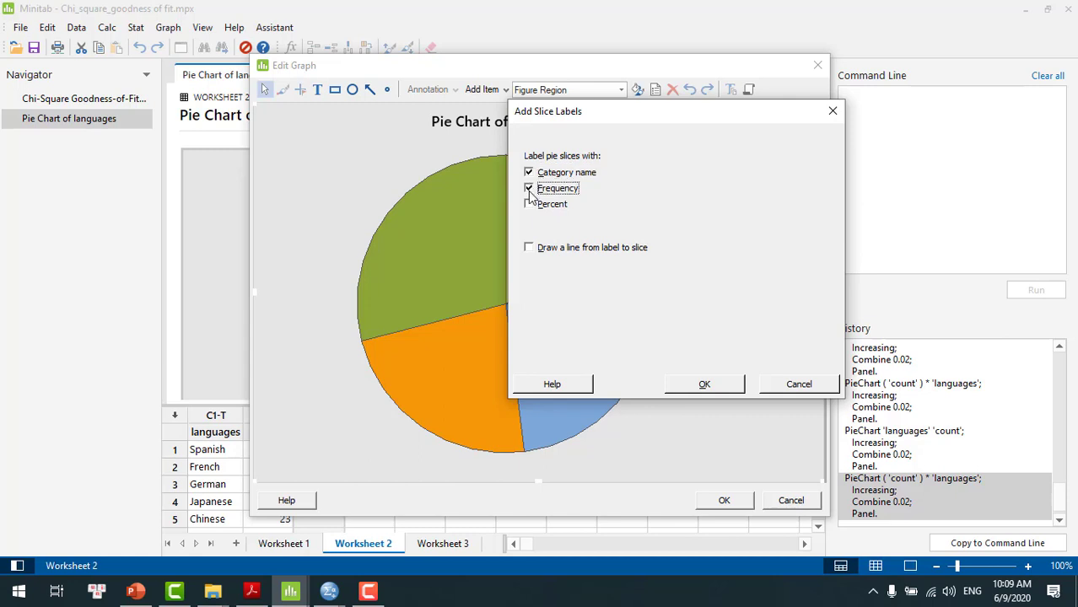
{"action": "left_click", "coordinate": [528, 205]}
{"action": "left_click", "coordinate": [704, 384]}
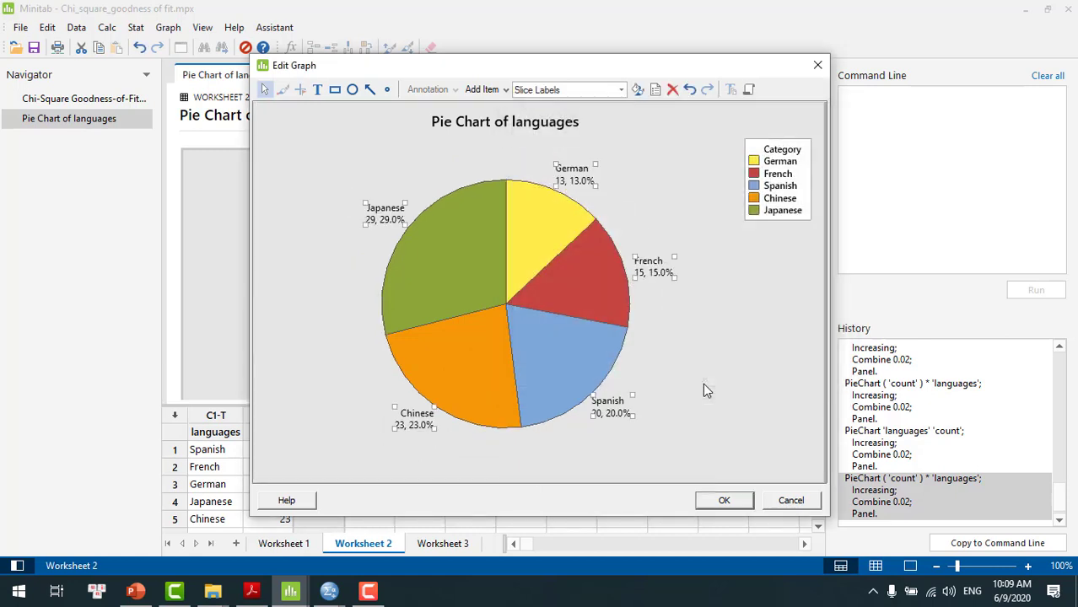
{"action": "double_click", "coordinate": [704, 382]}
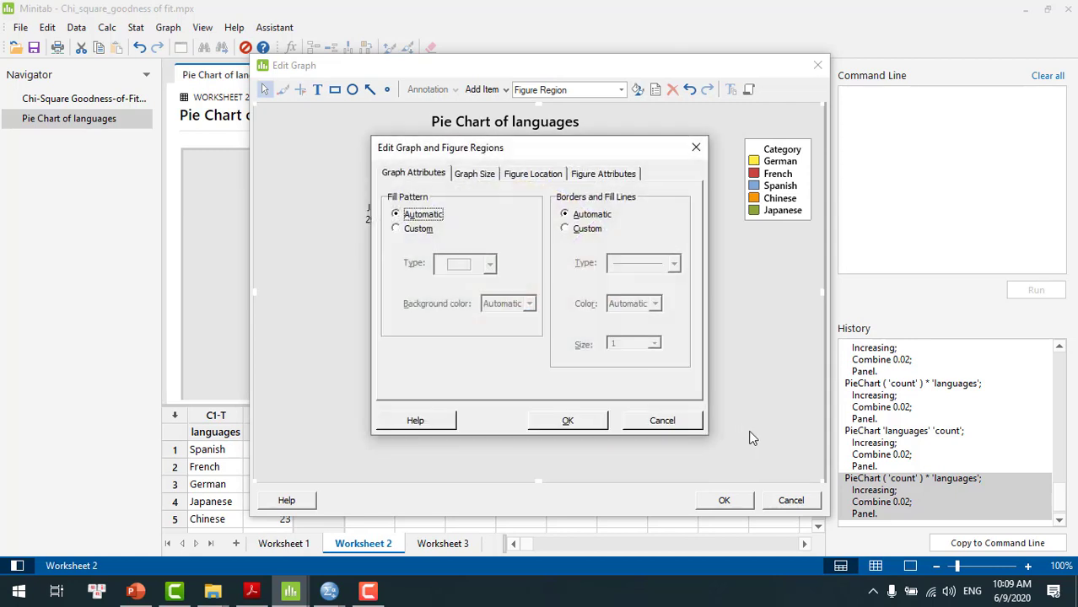
{"action": "left_click", "coordinate": [574, 424]}
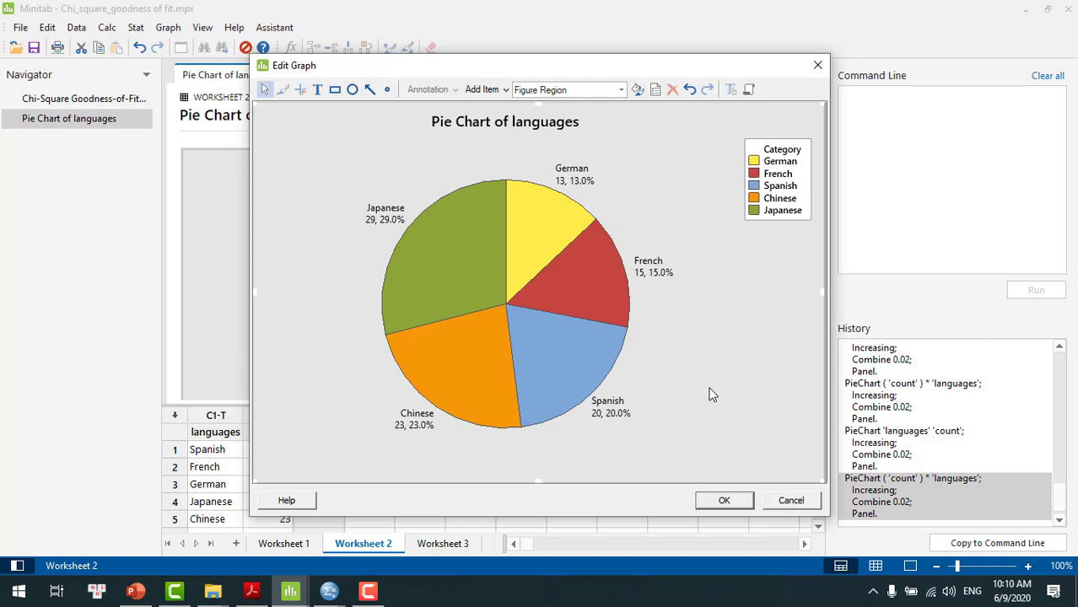
Move the Spanish, Chinese, Japanese, German and French labels inside their matching pie slices
{"action": "left_click", "coordinate": [611, 415]}
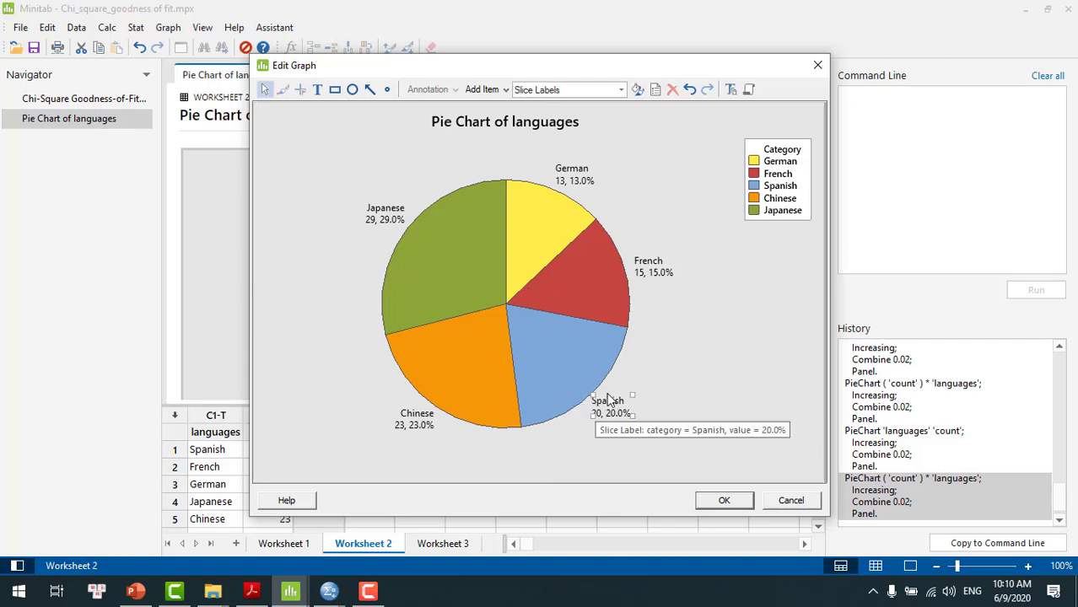
{"action": "left_click_drag", "start_coordinate": [597, 390], "coordinate": [560, 359]}
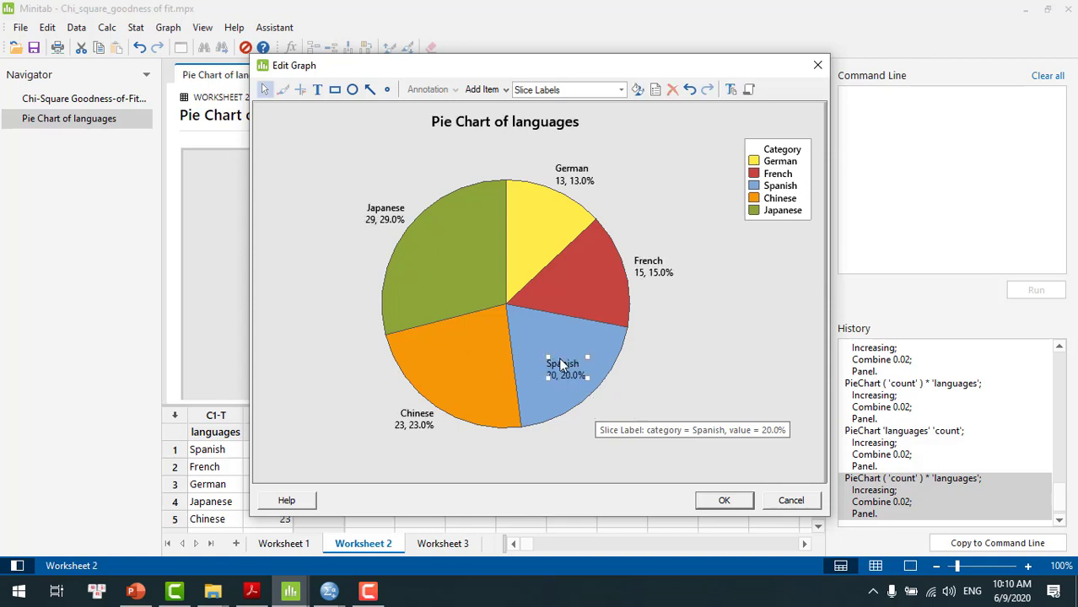
{"action": "left_click", "coordinate": [403, 424]}
{"action": "left_click_drag", "start_coordinate": [403, 425], "coordinate": [447, 373]}
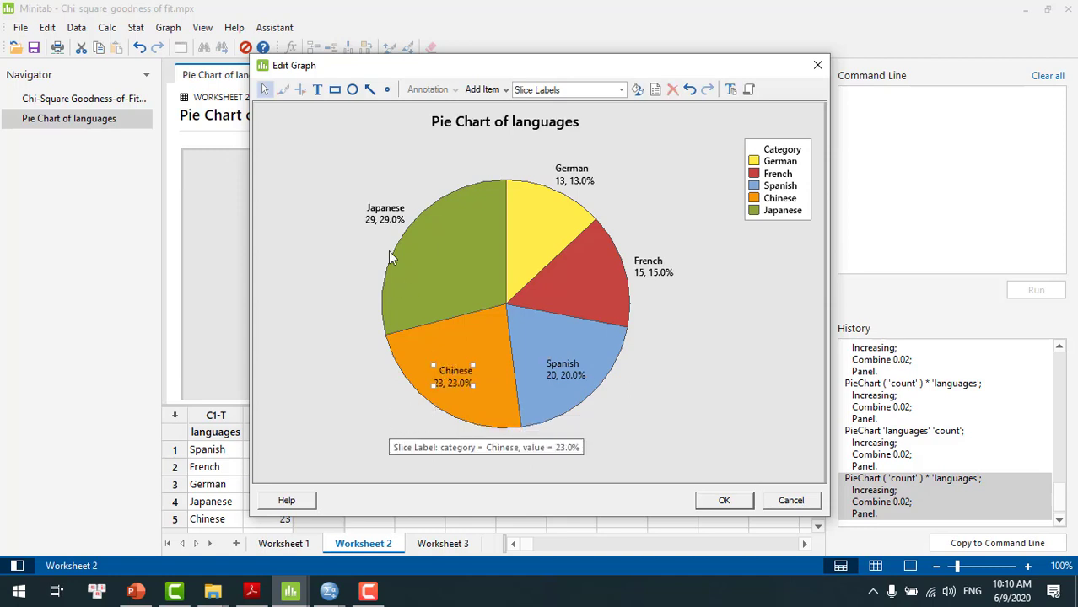
{"action": "left_click", "coordinate": [380, 216]}
{"action": "left_click_drag", "start_coordinate": [380, 216], "coordinate": [428, 255]}
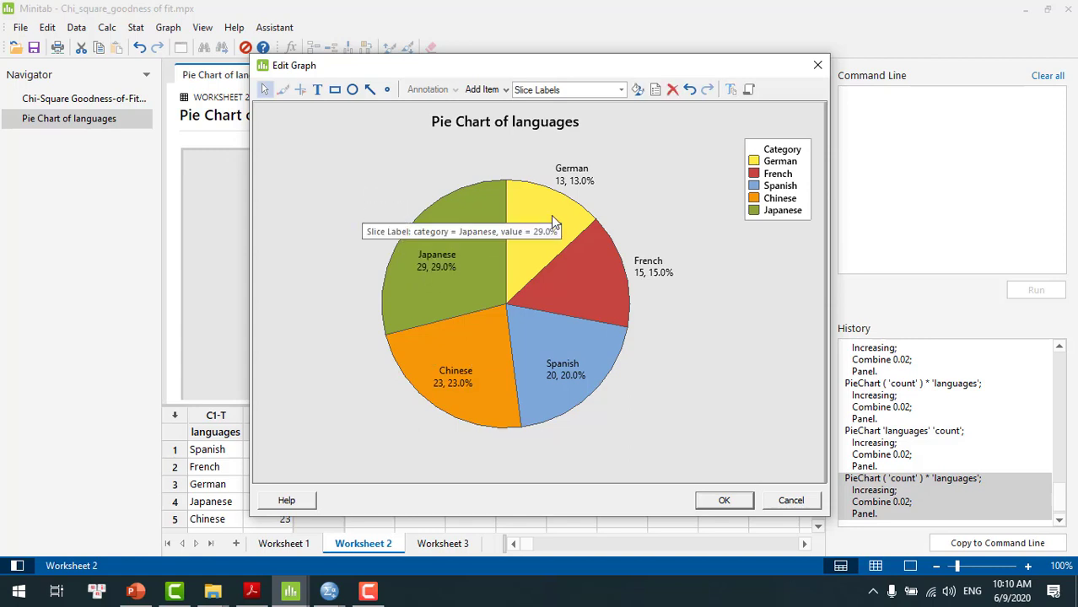
{"action": "left_click", "coordinate": [574, 169]}
{"action": "left_click_drag", "start_coordinate": [575, 170], "coordinate": [537, 224]}
{"action": "left_click", "coordinate": [656, 268]}
{"action": "left_click_drag", "start_coordinate": [641, 262], "coordinate": [580, 284]}
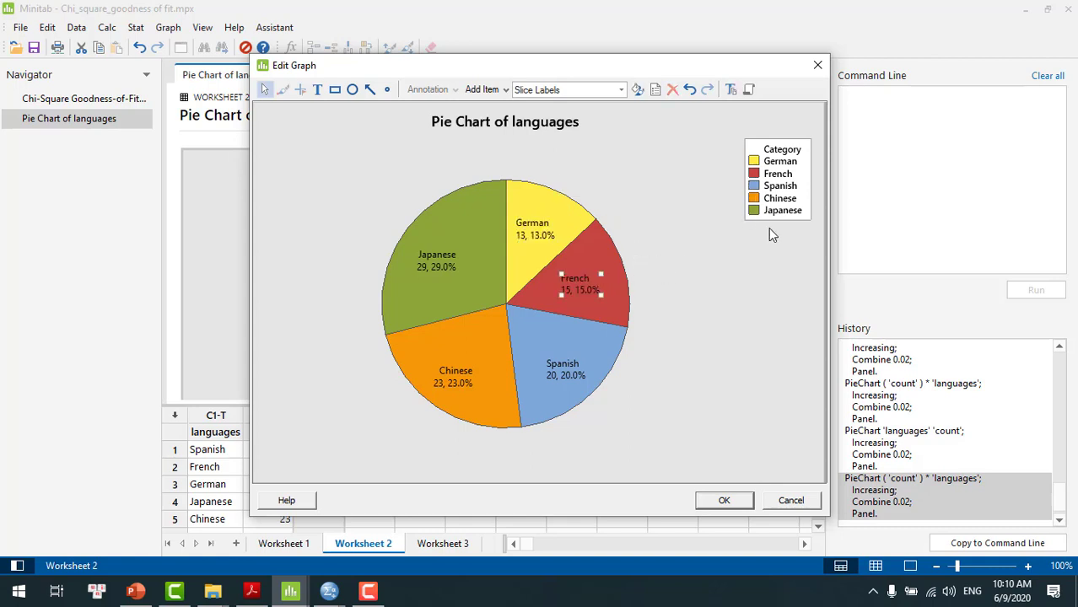
{"action": "left_click", "coordinate": [756, 267]}
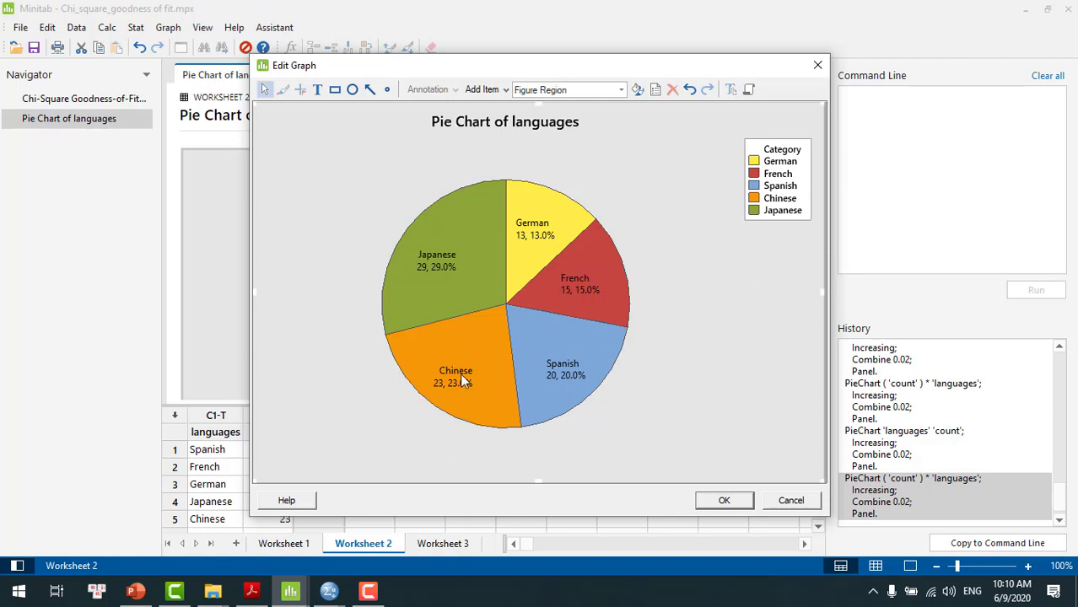
Delete the pie chart's category legend and apply the graph edits
{"action": "left_click", "coordinate": [766, 174]}
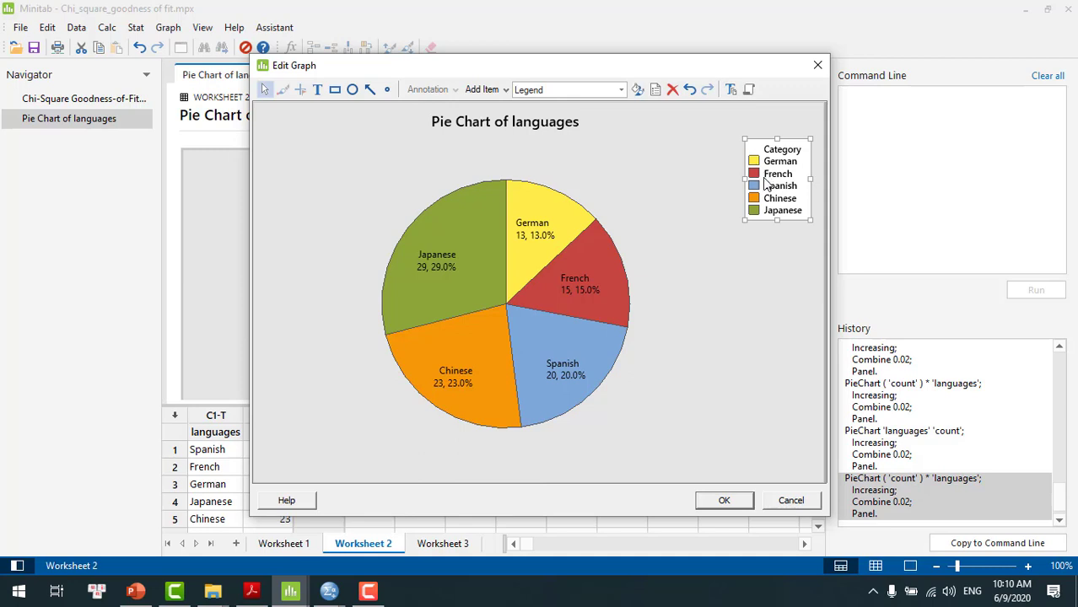
{"action": "left_click", "coordinate": [767, 180]}
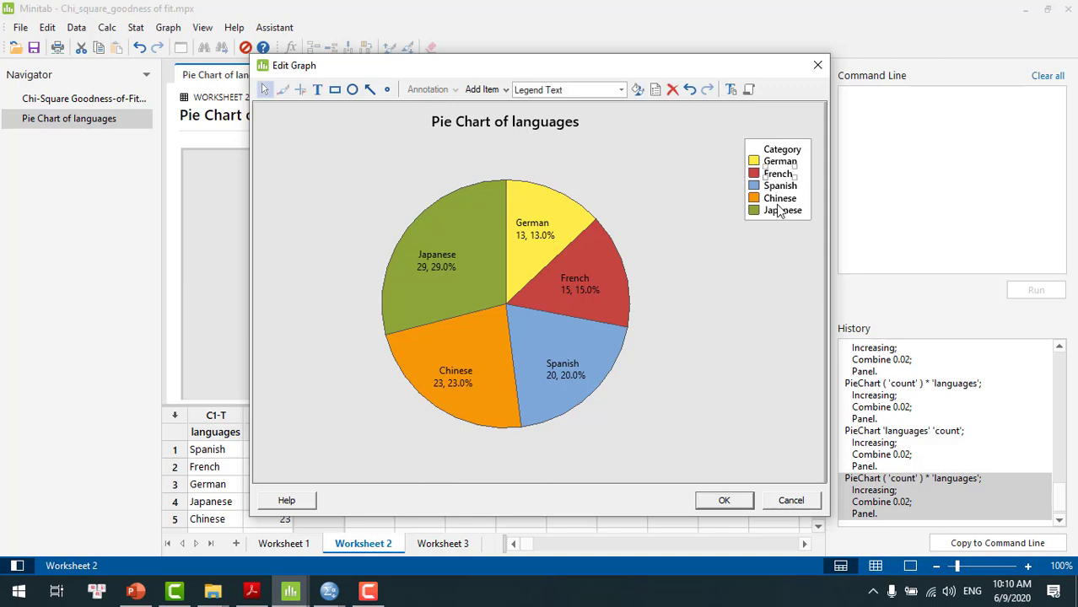
{"action": "left_click", "coordinate": [766, 255]}
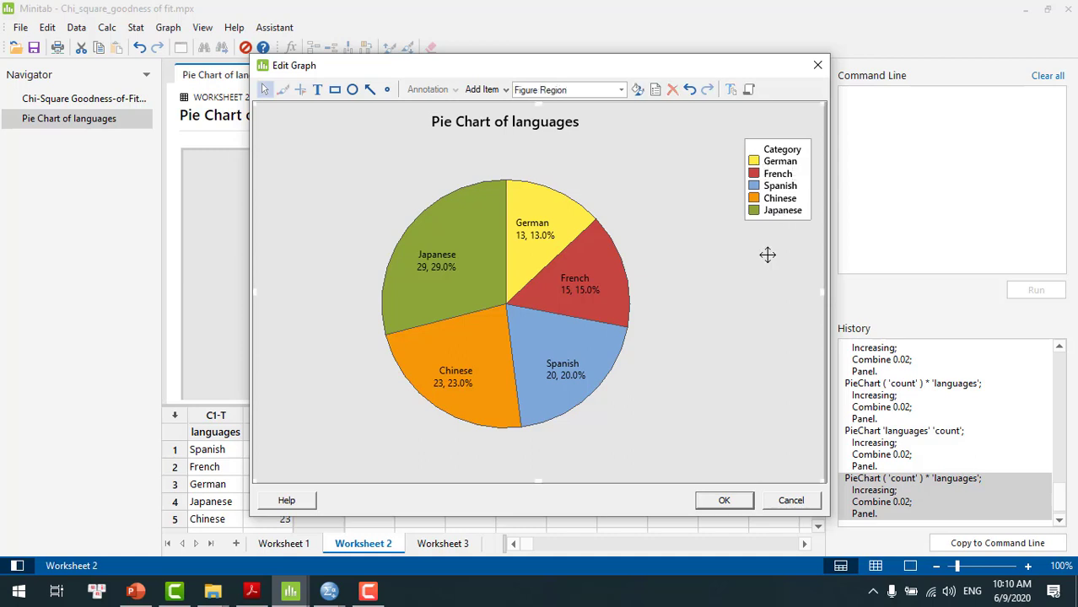
{"action": "left_click", "coordinate": [769, 186]}
{"action": "key", "text": "Delete"}
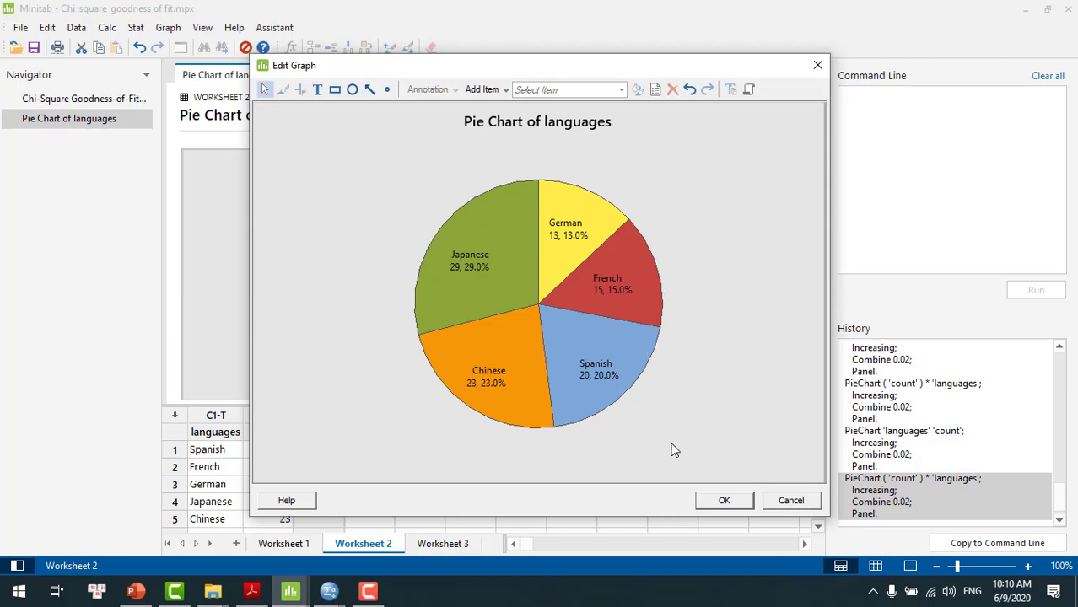
{"action": "left_click", "coordinate": [725, 501]}
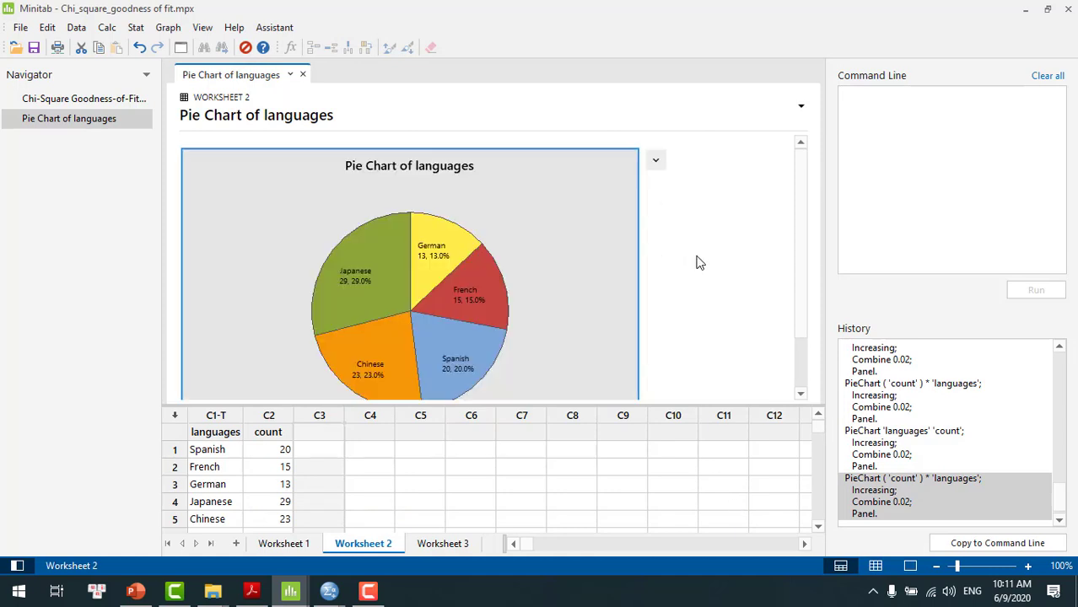
{"action": "left_click", "coordinate": [655, 160]}
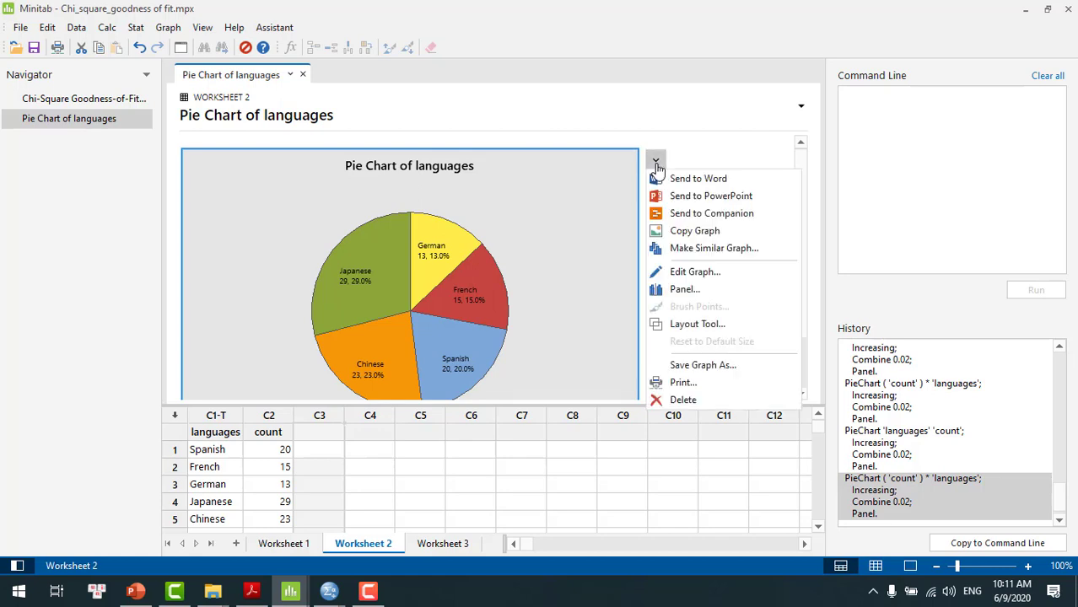
{"action": "left_click", "coordinate": [569, 234]}
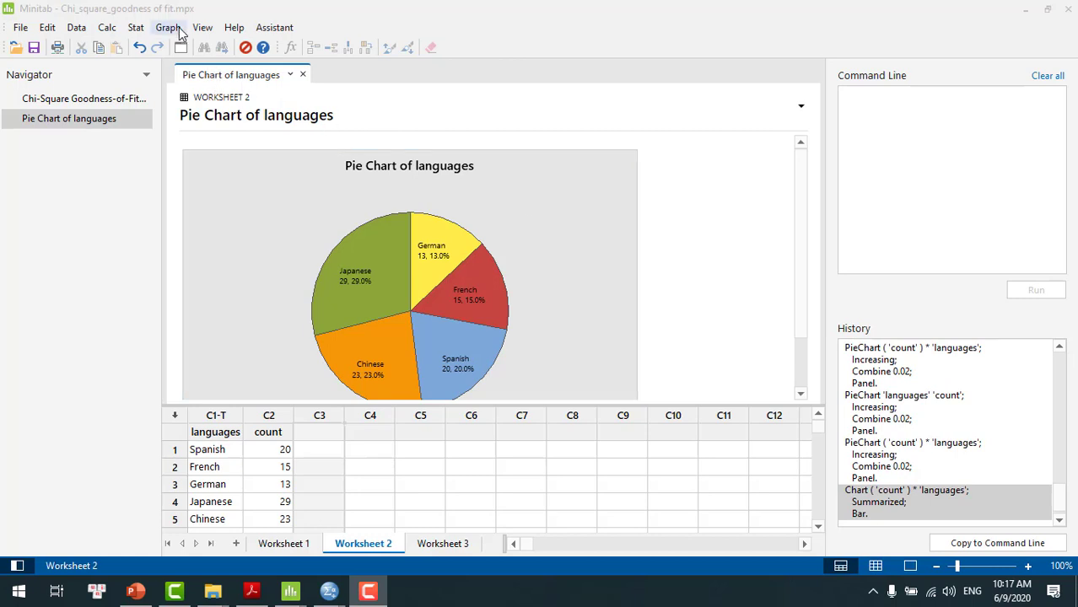
Start a simple one-column bar chart whose bars represent values from a table
{"action": "left_click", "coordinate": [173, 29]}
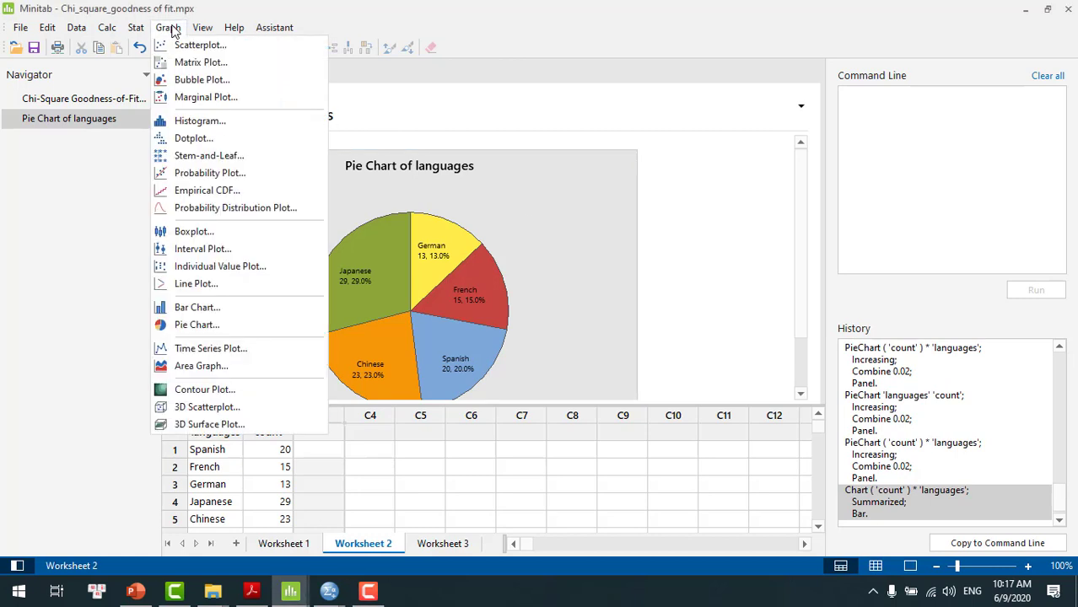
{"action": "left_click", "coordinate": [197, 308]}
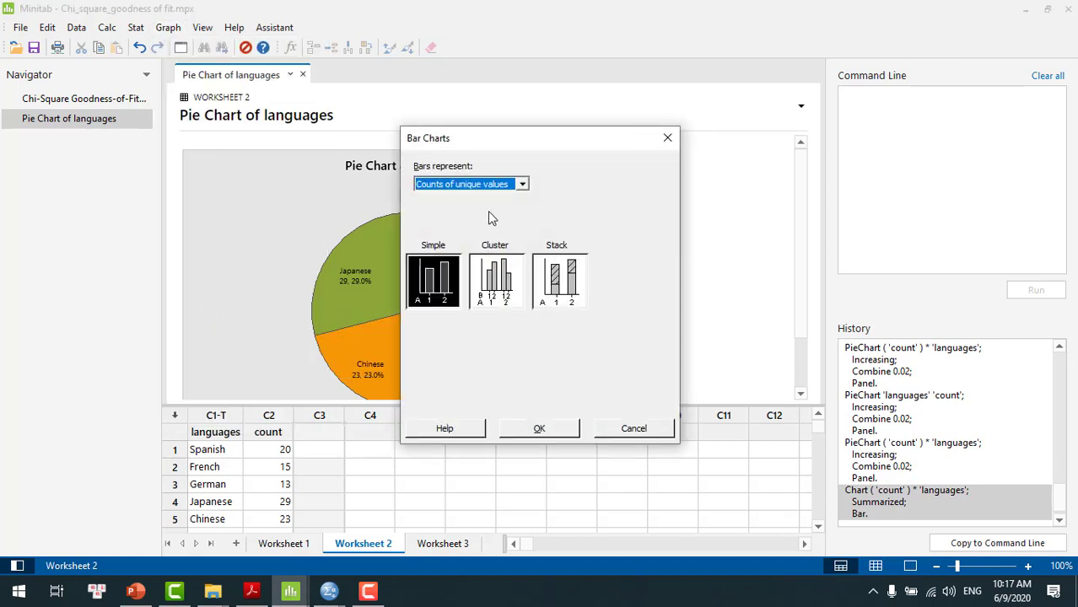
{"action": "left_click", "coordinate": [523, 186]}
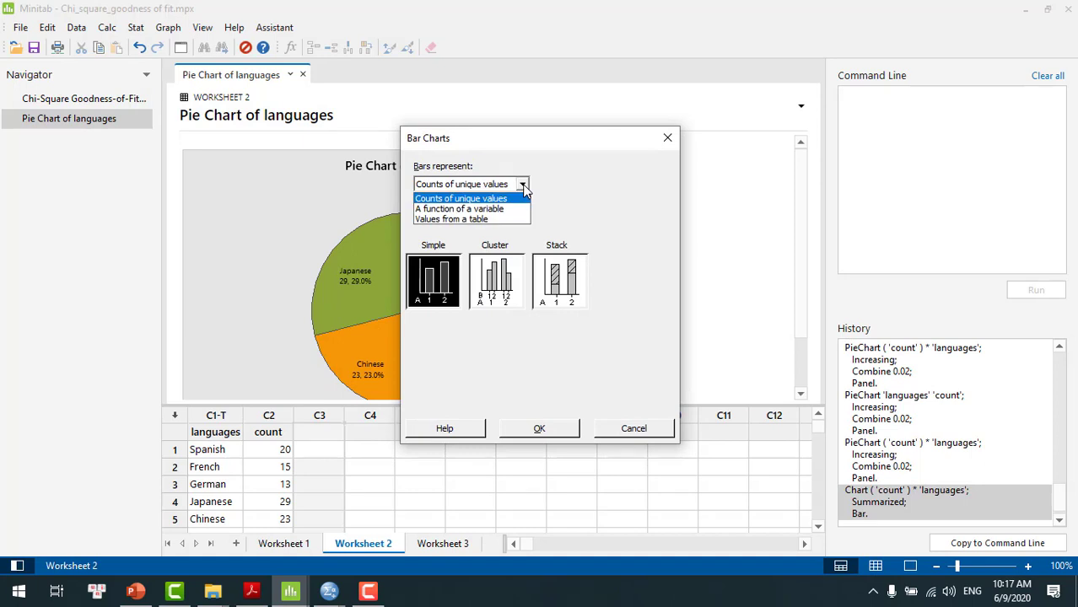
{"action": "left_click", "coordinate": [478, 220]}
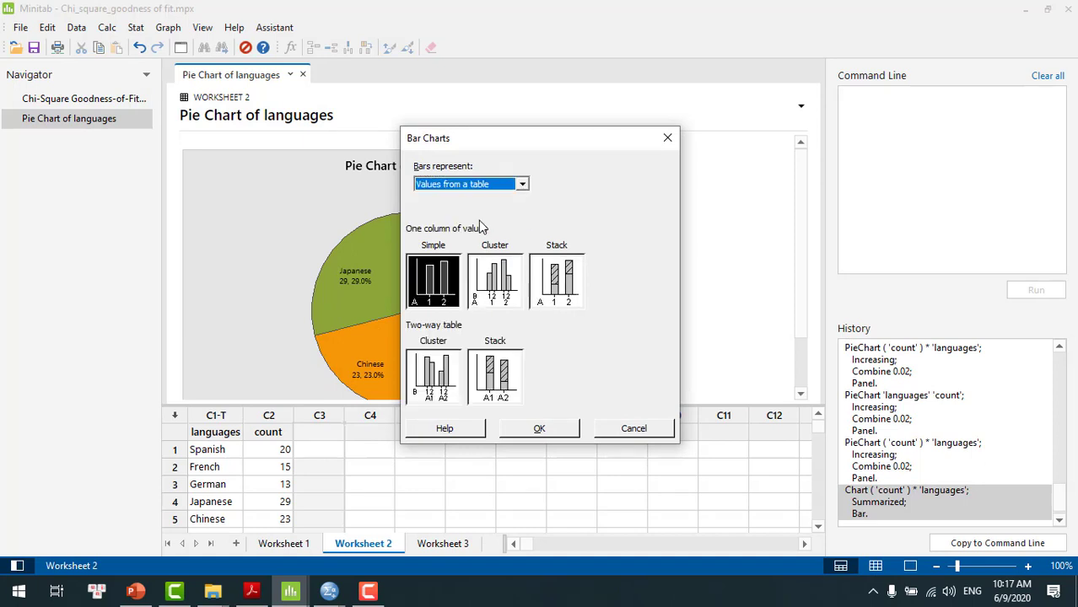
{"action": "double_click", "coordinate": [432, 292]}
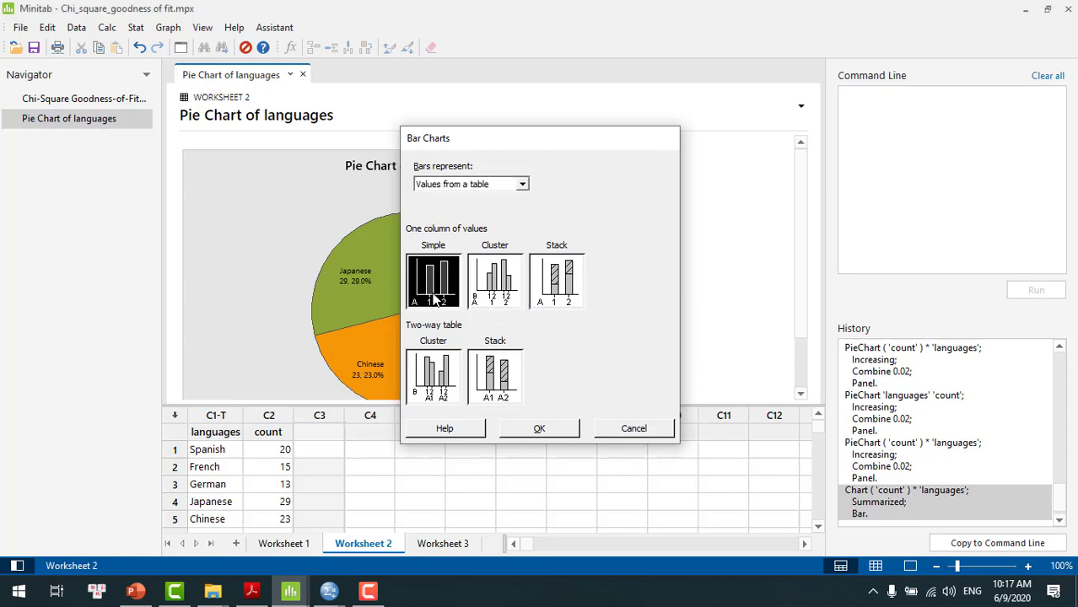
Assign count as the graph variable and languages as the categorical variable, and create the bar chart
{"action": "key", "text": "Delete"}
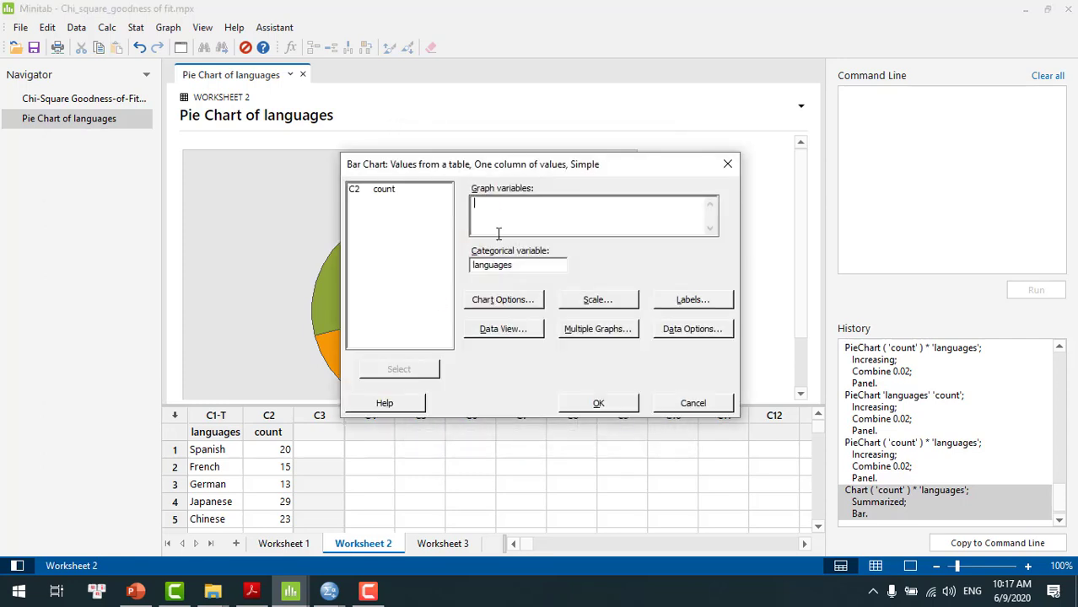
{"action": "left_click", "coordinate": [538, 267]}
{"action": "key", "text": "BackSpace"}
{"action": "key", "text": "BackSpace"}
{"action": "key", "text": "BackSpace"}
{"action": "key", "text": "BackSpace"}
{"action": "key", "text": "BackSpace"}
{"action": "key", "text": "BackSpace"}
{"action": "key", "text": "BackSpace"}
{"action": "key", "text": "BackSpace"}
{"action": "key", "text": "BackSpace"}
{"action": "left_click", "coordinate": [500, 218]}
{"action": "double_click", "coordinate": [381, 193]}
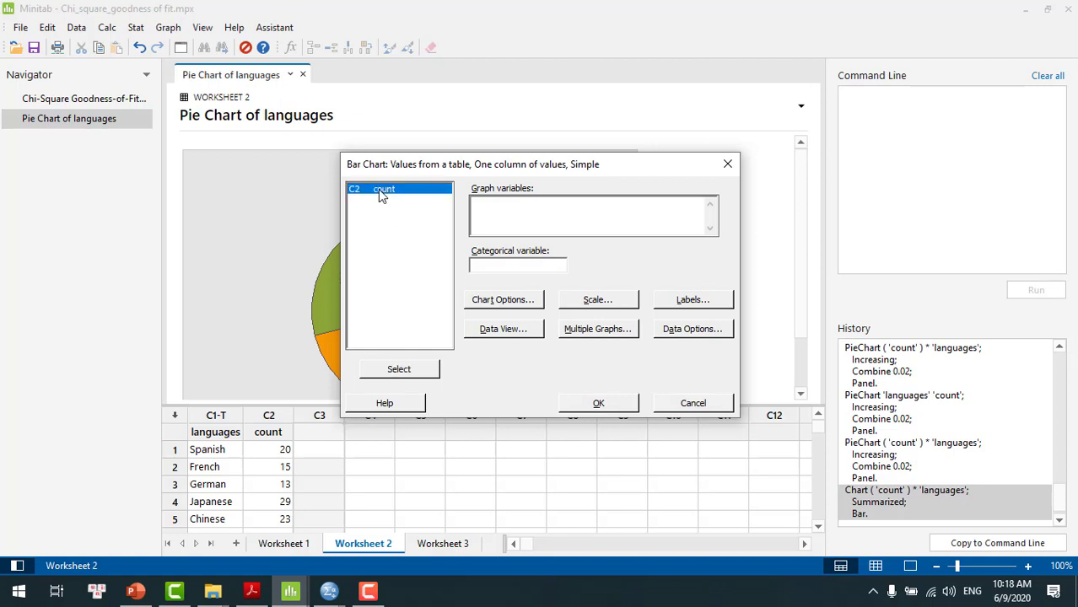
{"action": "left_click", "coordinate": [508, 266]}
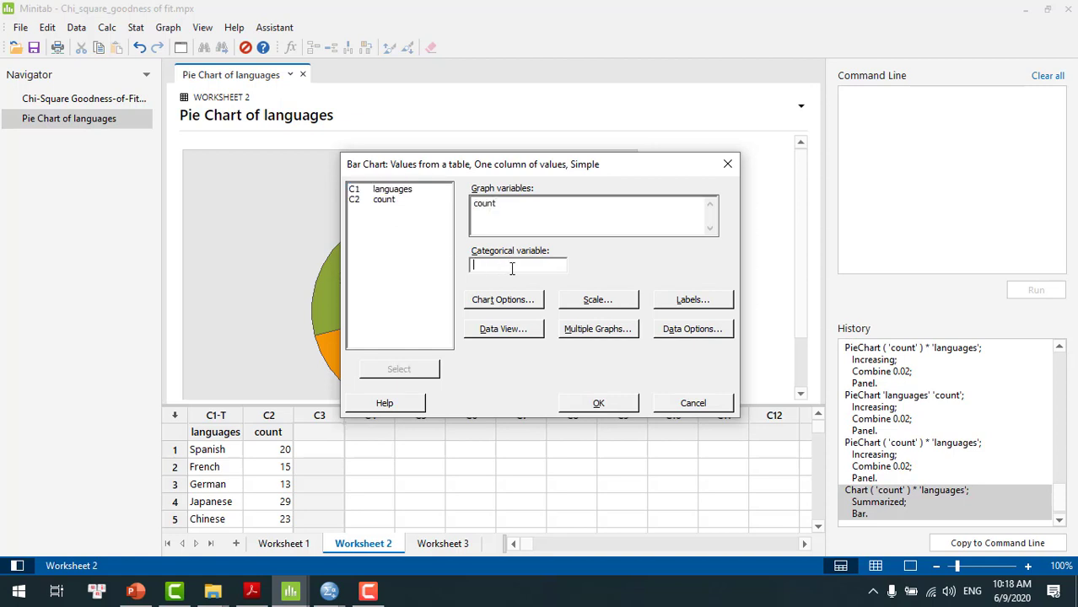
{"action": "double_click", "coordinate": [406, 191]}
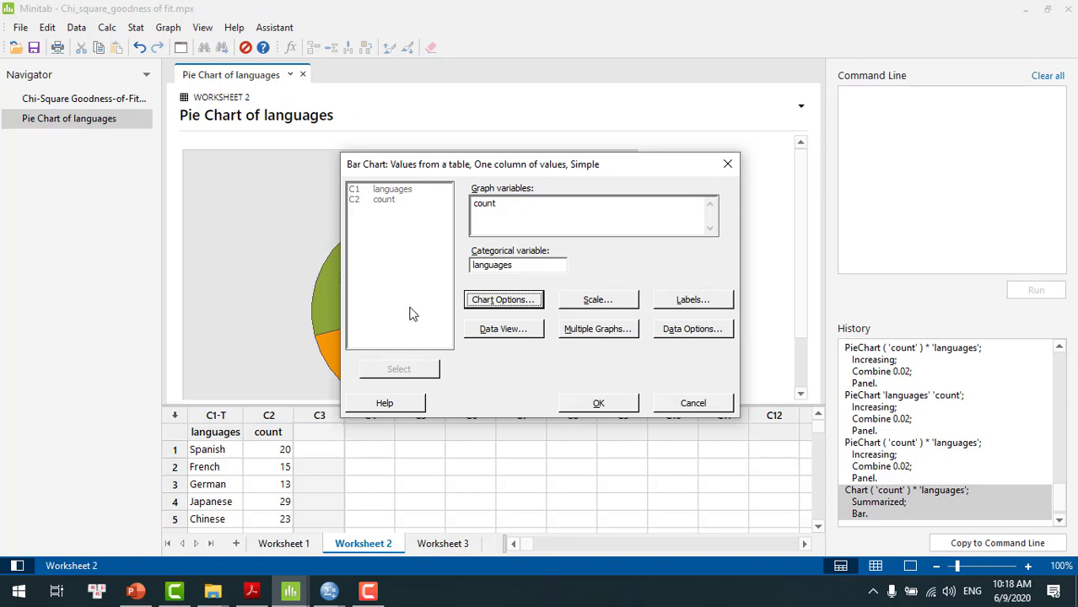
{"action": "left_click", "coordinate": [599, 404]}
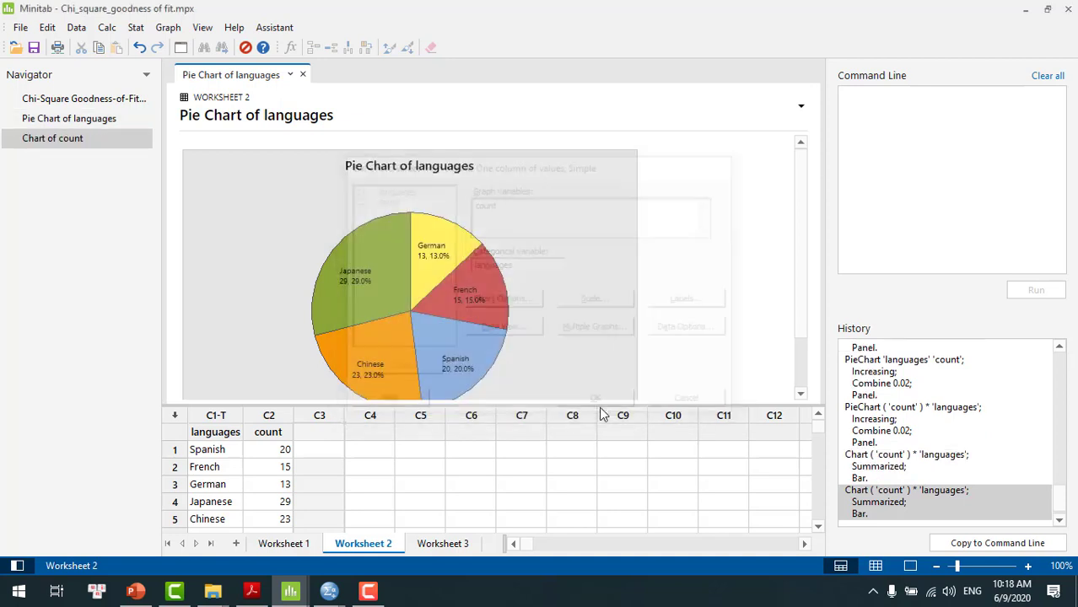
Open the bar chart for editing, add y-value data labels to its bars, and apply the graph edits
{"action": "double_click", "coordinate": [524, 239]}
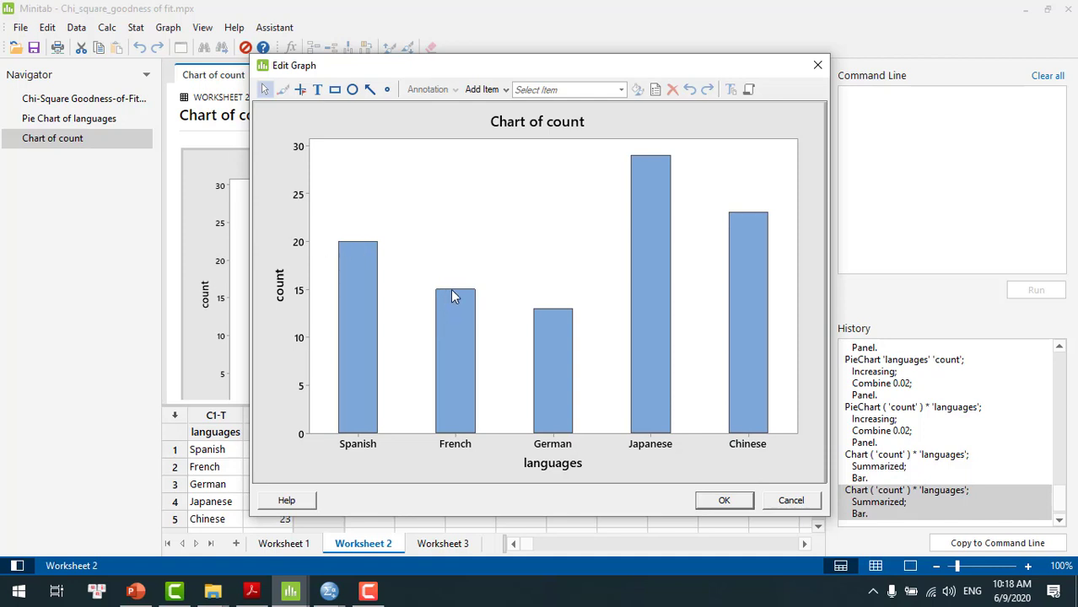
{"action": "left_click", "coordinate": [539, 222]}
{"action": "right_click", "coordinate": [540, 223]}
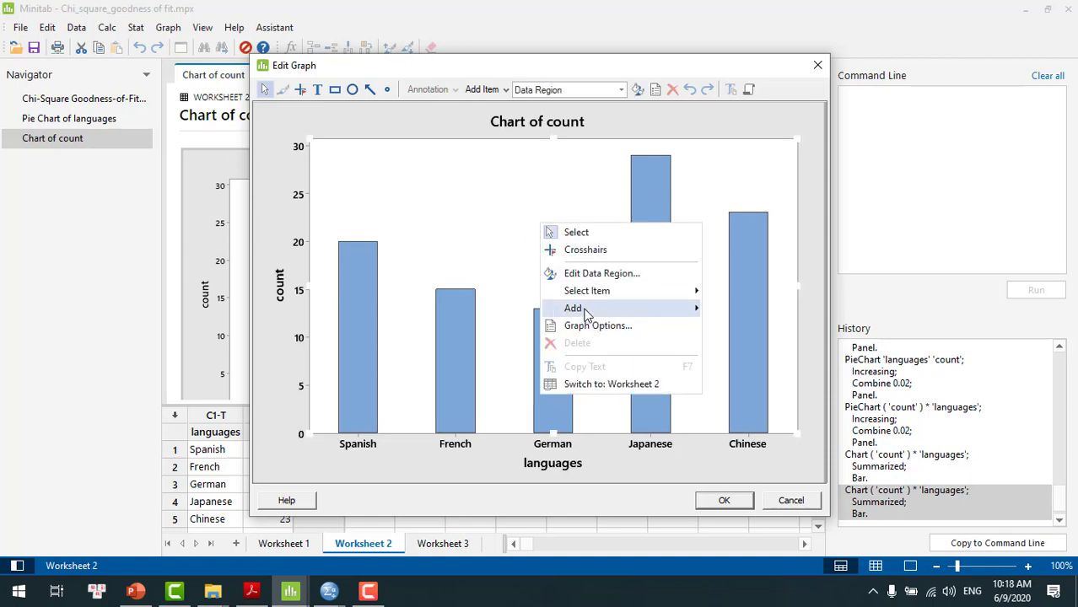
{"action": "mouse_move", "coordinate": [570, 309]}
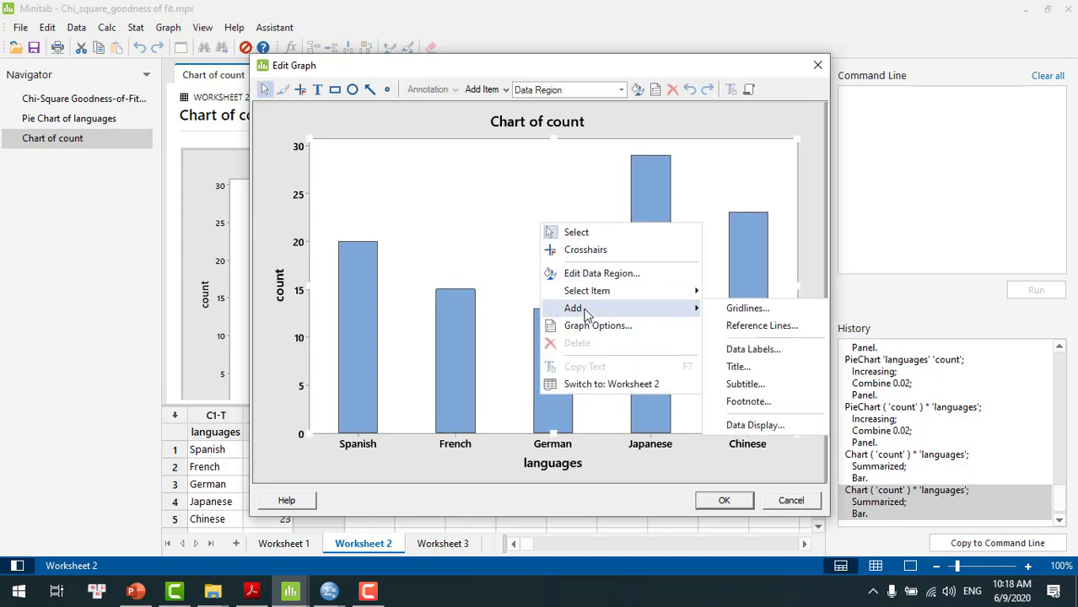
{"action": "left_click", "coordinate": [753, 349]}
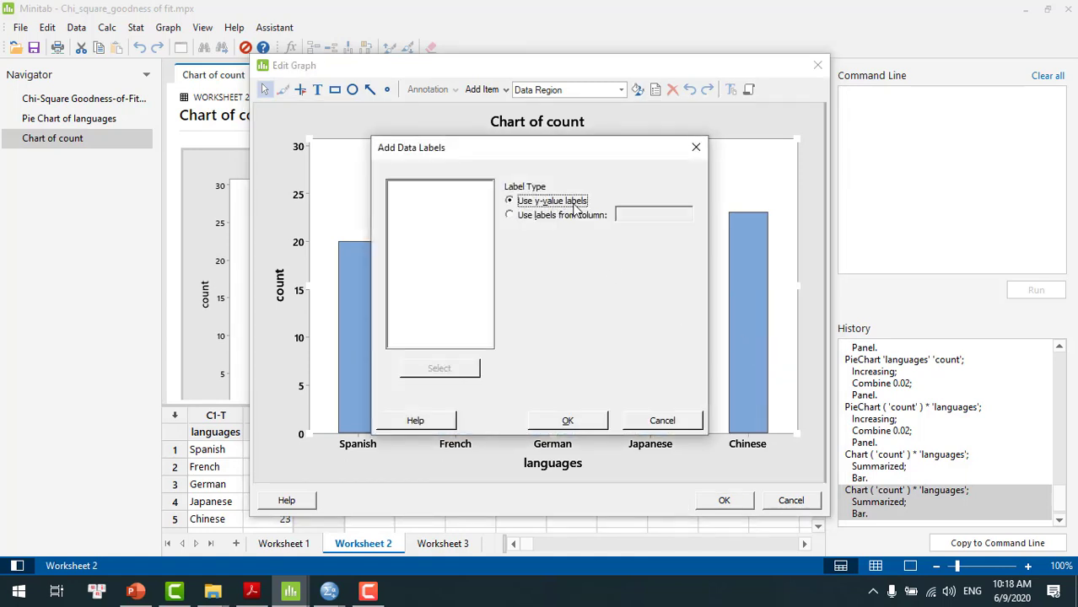
{"action": "left_click", "coordinate": [568, 421]}
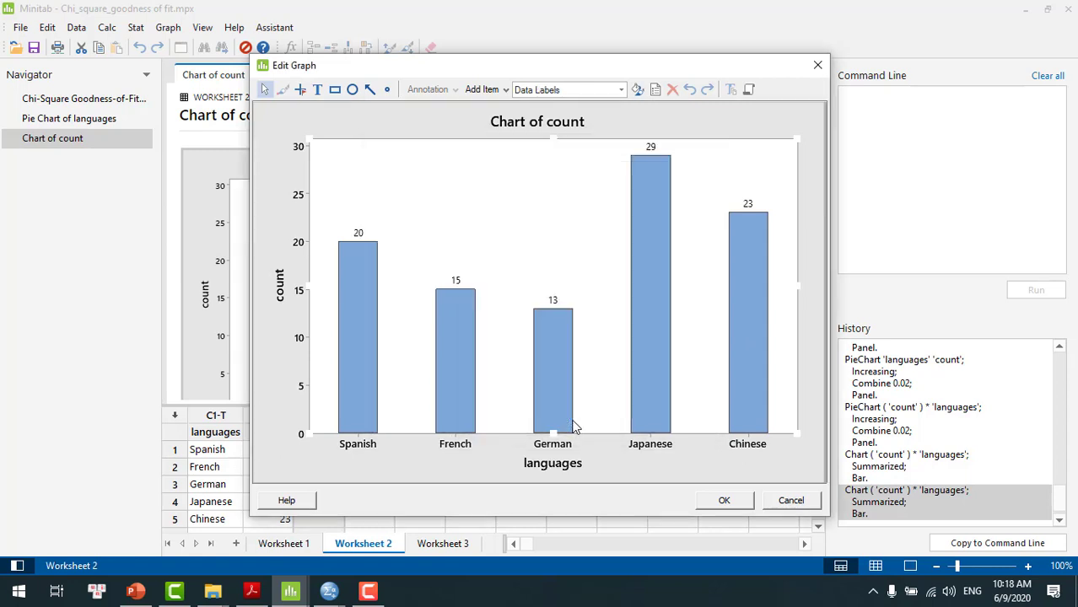
{"action": "left_click", "coordinate": [553, 235]}
{"action": "left_click", "coordinate": [625, 463]}
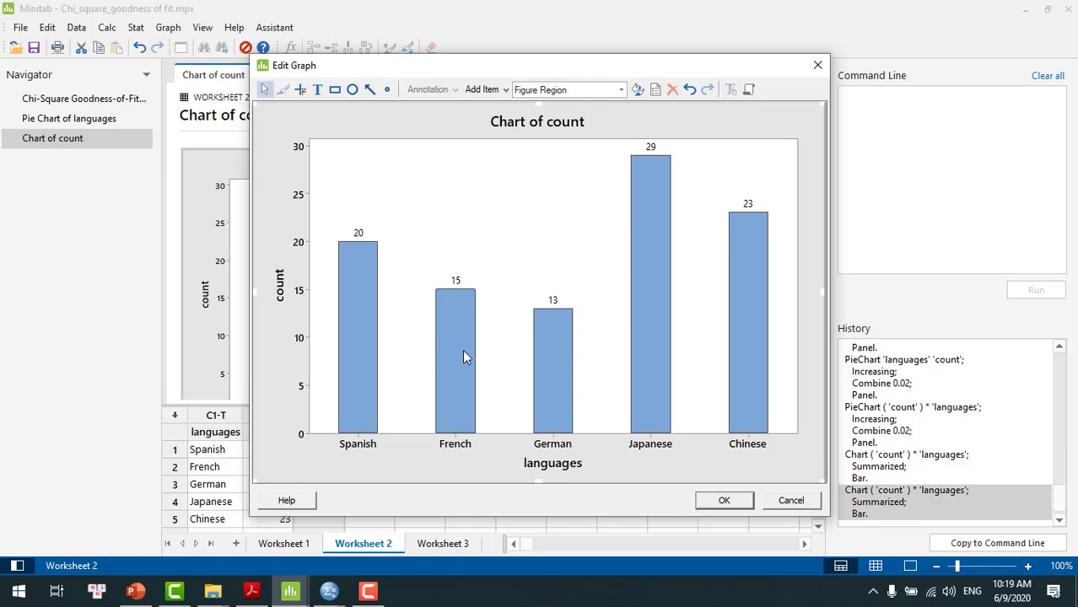
{"action": "left_click", "coordinate": [723, 501]}
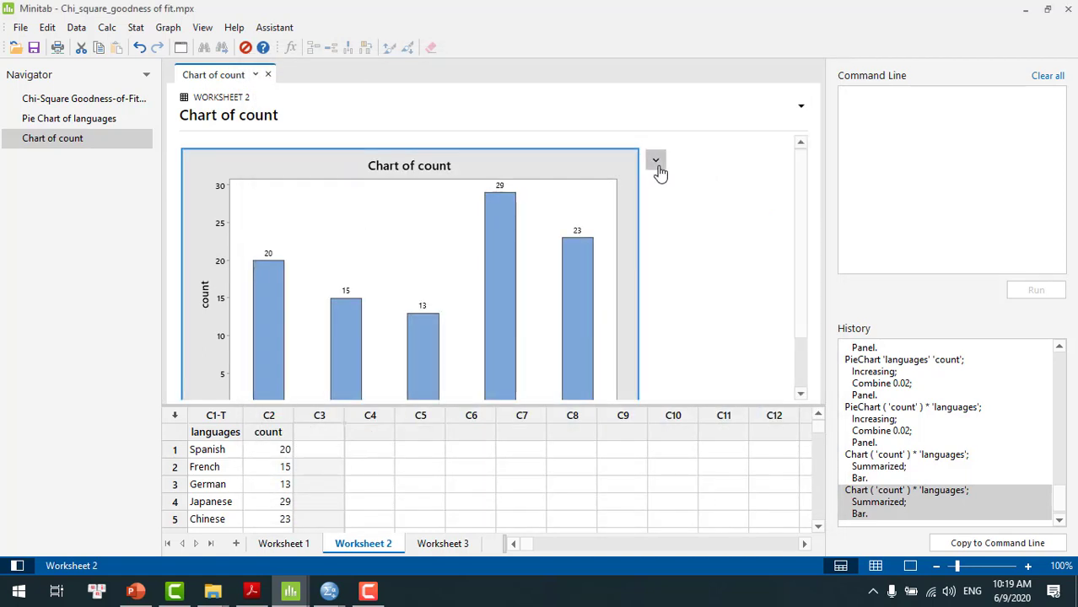
Check the bar chart's export options, and review the languages pie chart, the bar chart and the chi-square goodness-of-fit output
{"action": "left_click", "coordinate": [659, 168]}
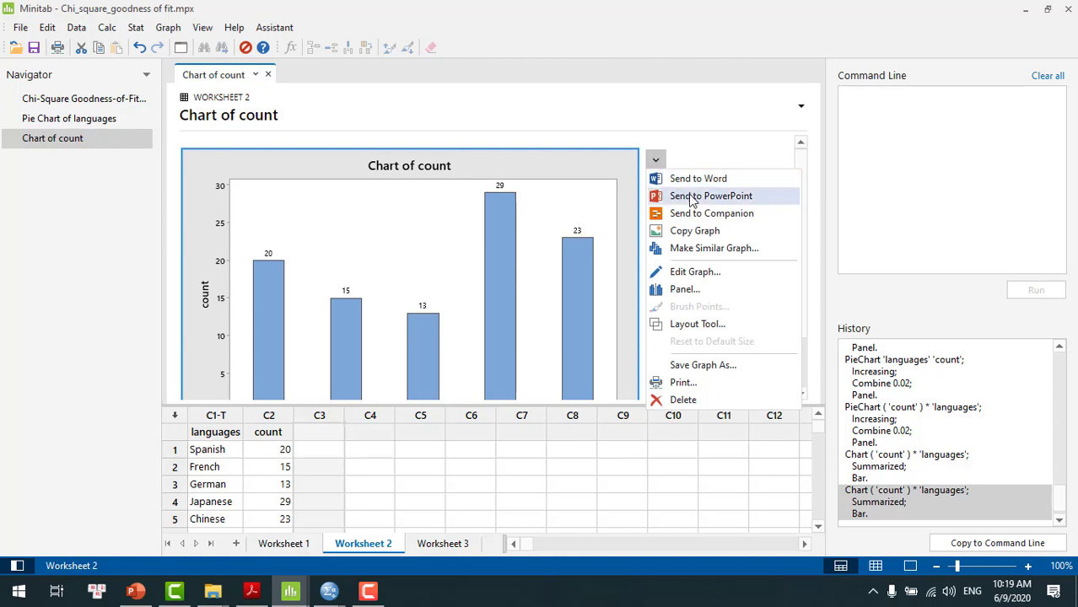
{"action": "left_click", "coordinate": [696, 101]}
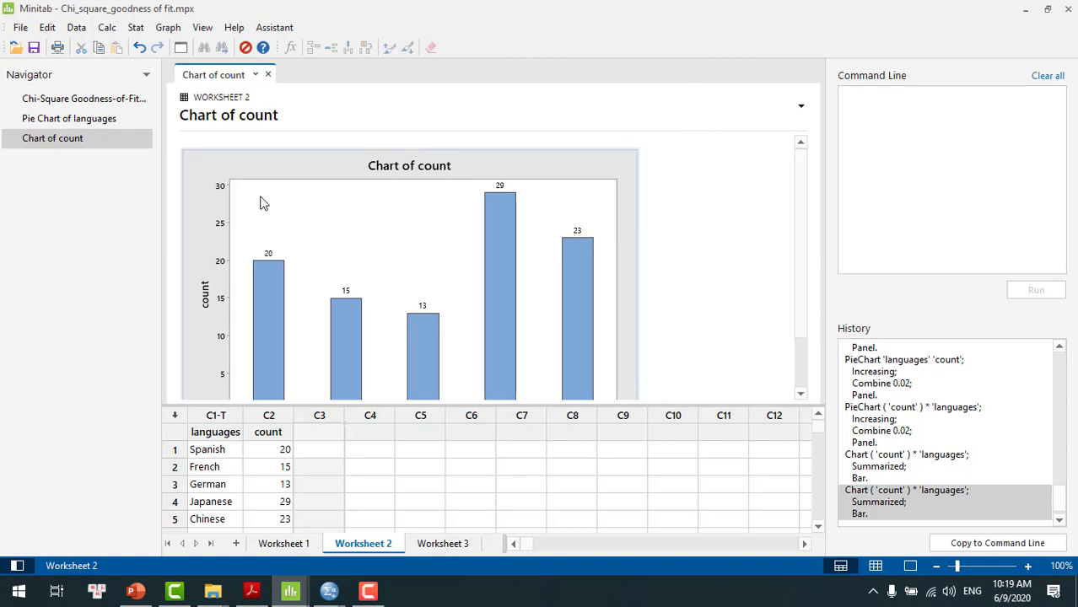
{"action": "left_click", "coordinate": [97, 118]}
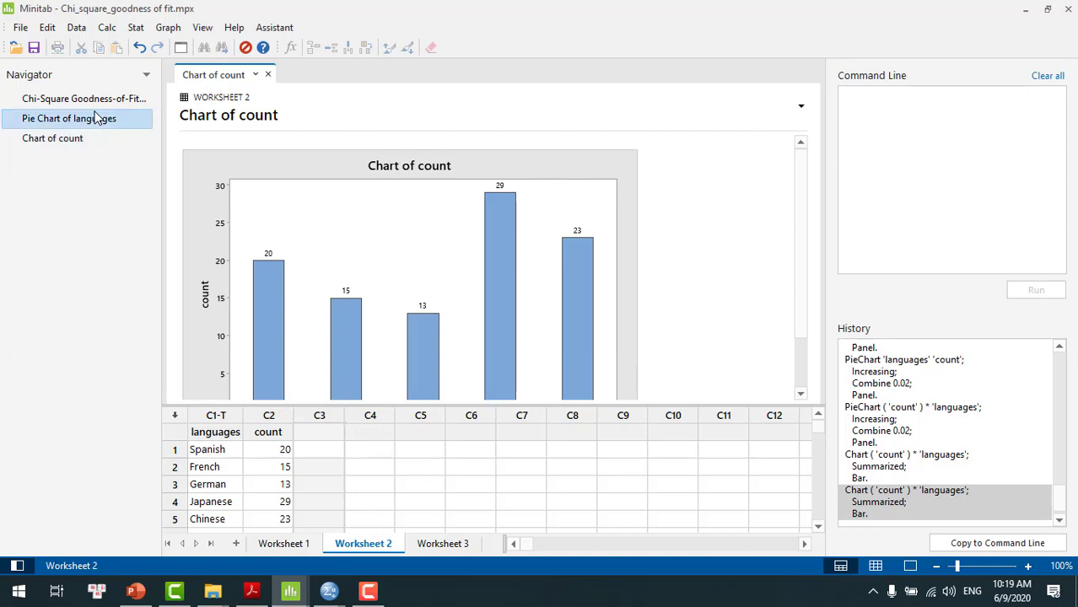
{"action": "left_click", "coordinate": [63, 144]}
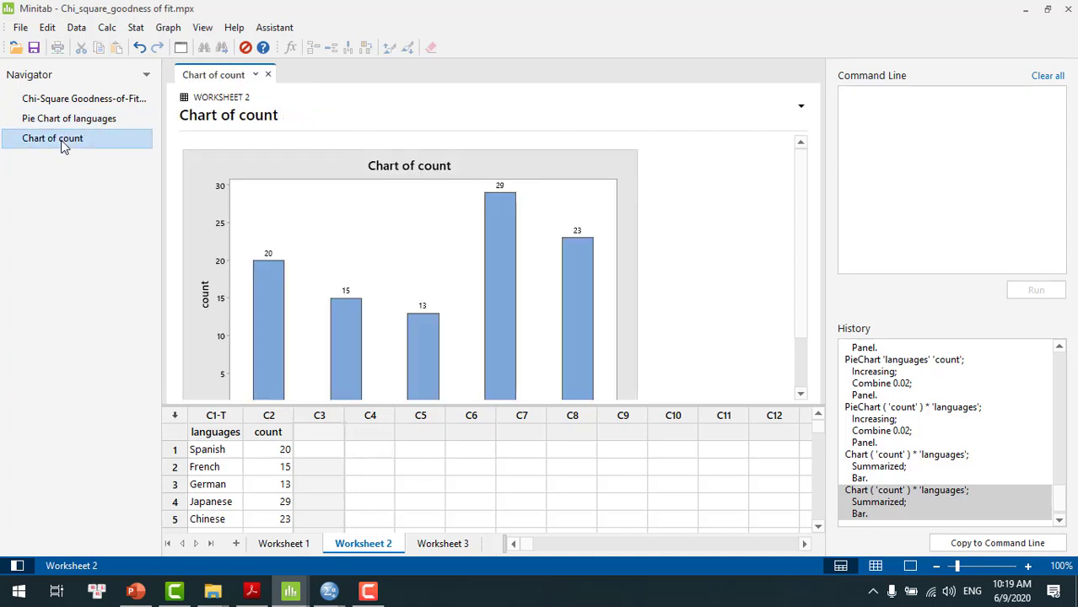
{"action": "left_click", "coordinate": [84, 99]}
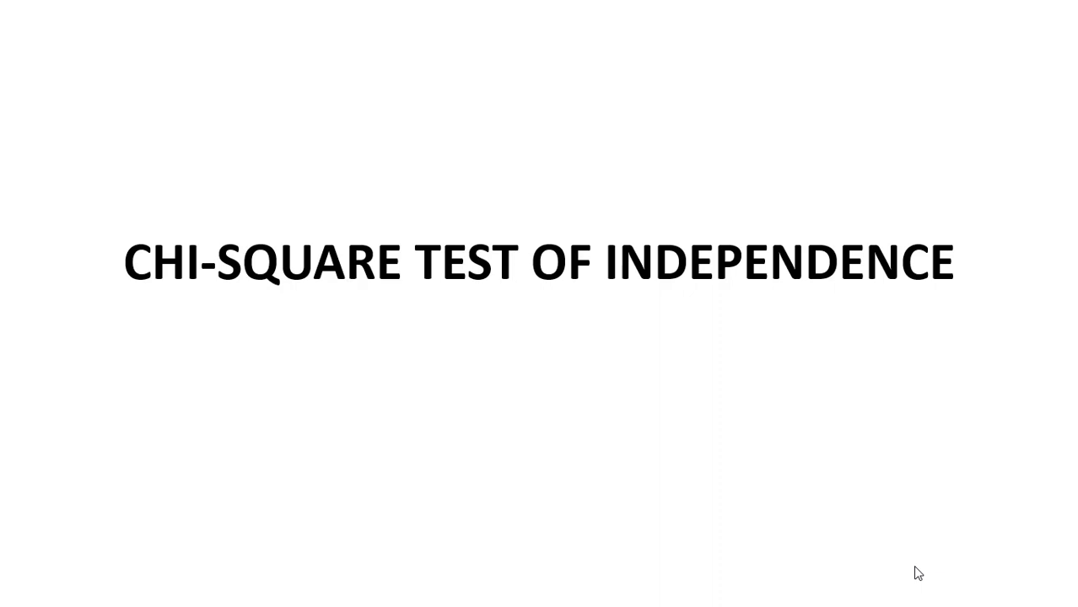
{"action": "left_click", "coordinate": [915, 567]}
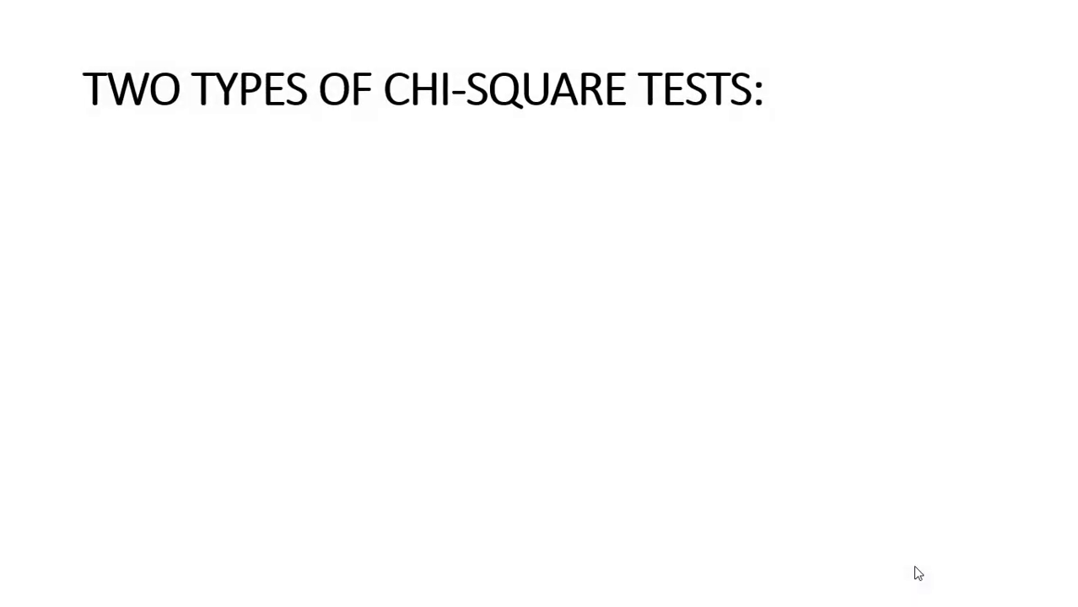
{"action": "left_click", "coordinate": [914, 567]}
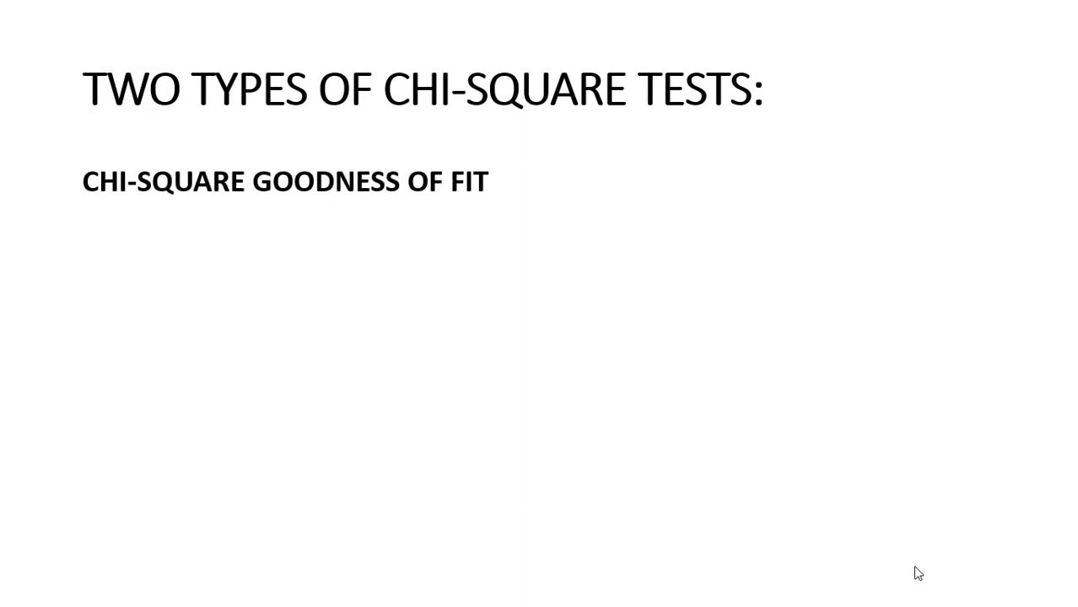
{"action": "left_click", "coordinate": [914, 565]}
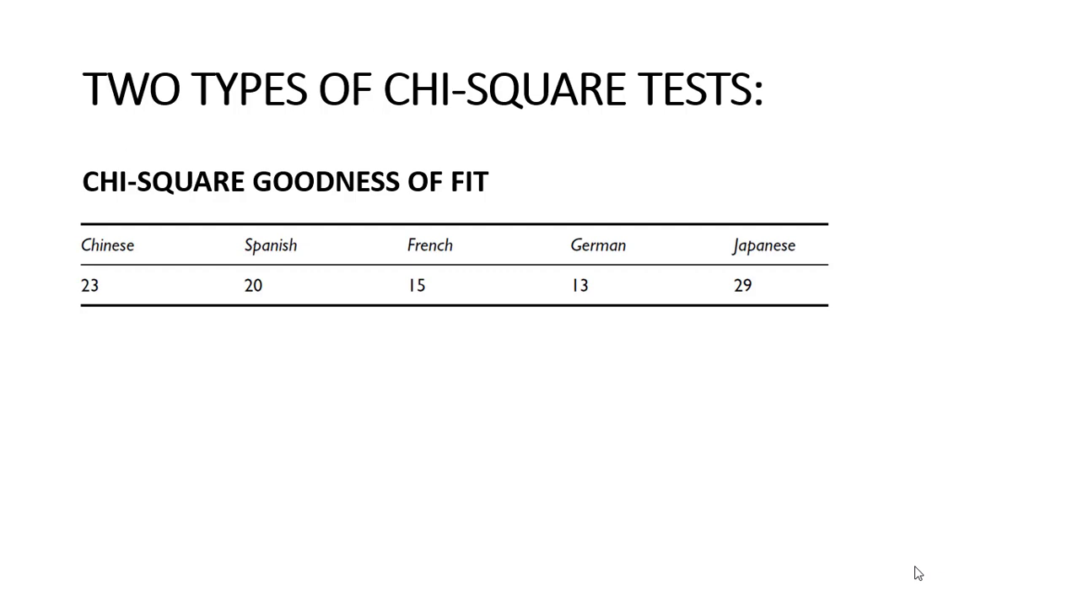
{"action": "key", "text": "Right"}
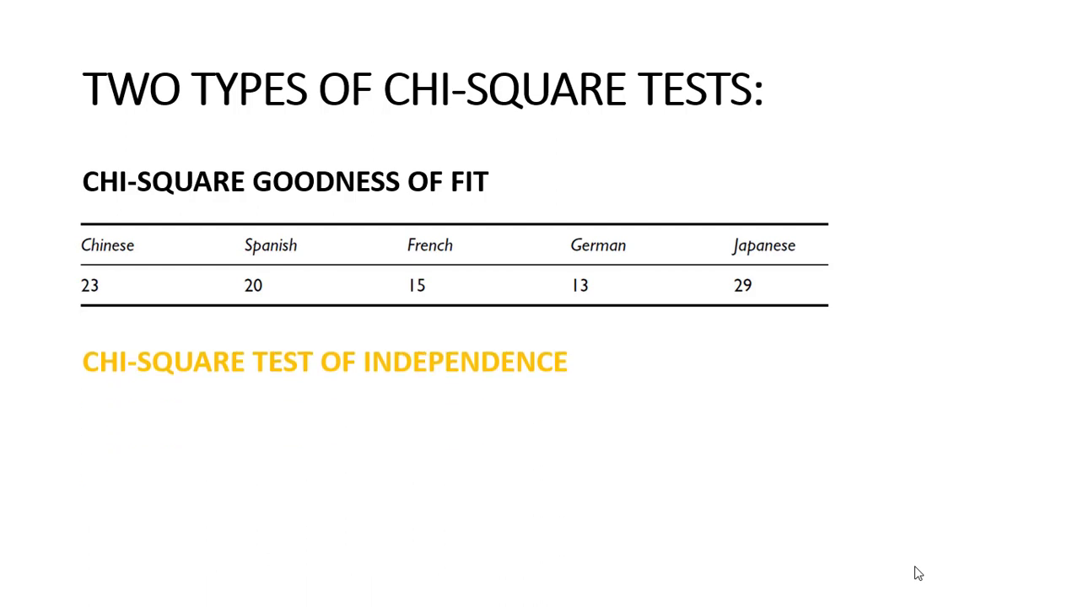
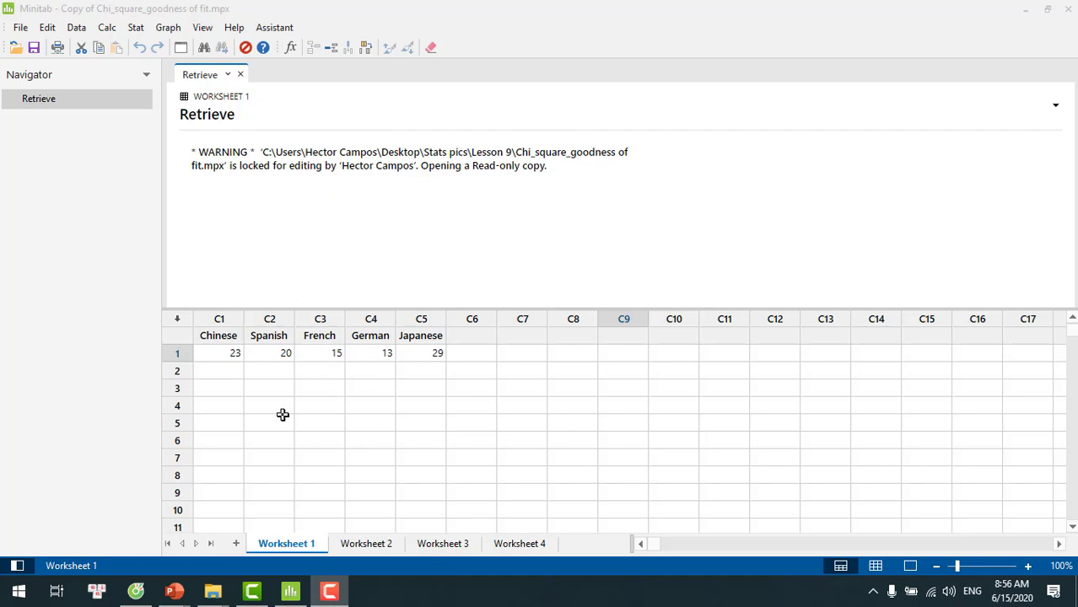
Switch to Worksheet 3 and start a Chi-Square Test for Association using summarized data in a two-way table
{"action": "left_click", "coordinate": [371, 545]}
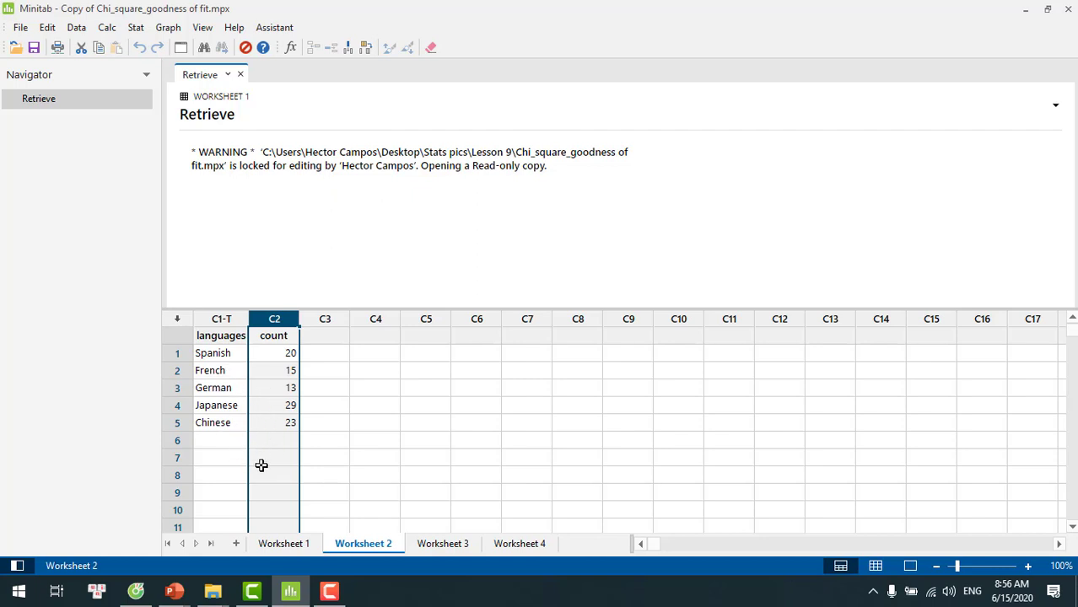
{"action": "left_click", "coordinate": [452, 544]}
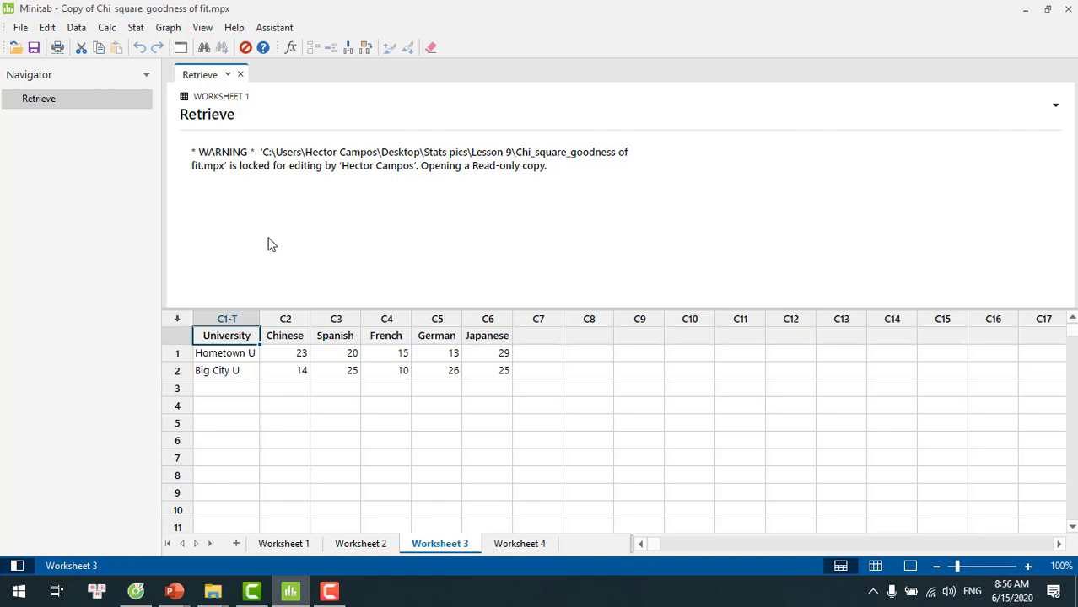
{"action": "left_click", "coordinate": [136, 32]}
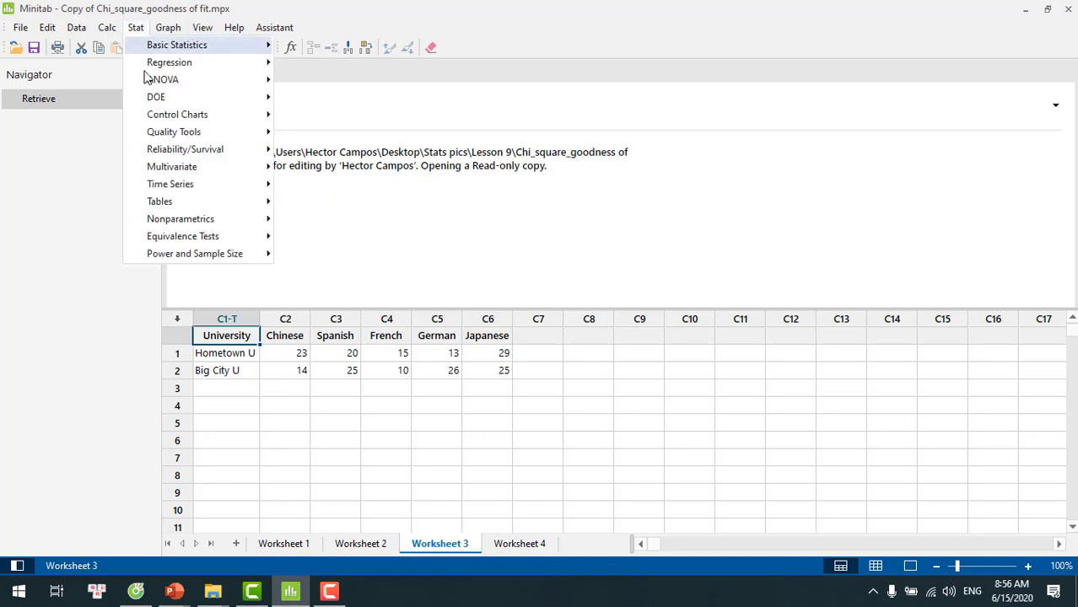
{"action": "mouse_move", "coordinate": [187, 207]}
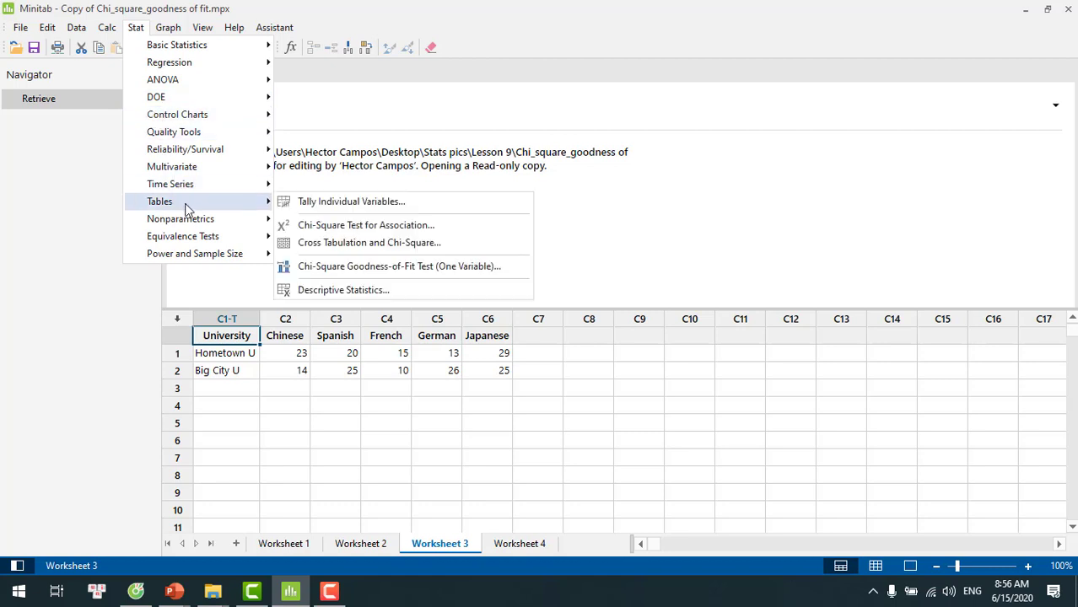
{"action": "left_click", "coordinate": [301, 226]}
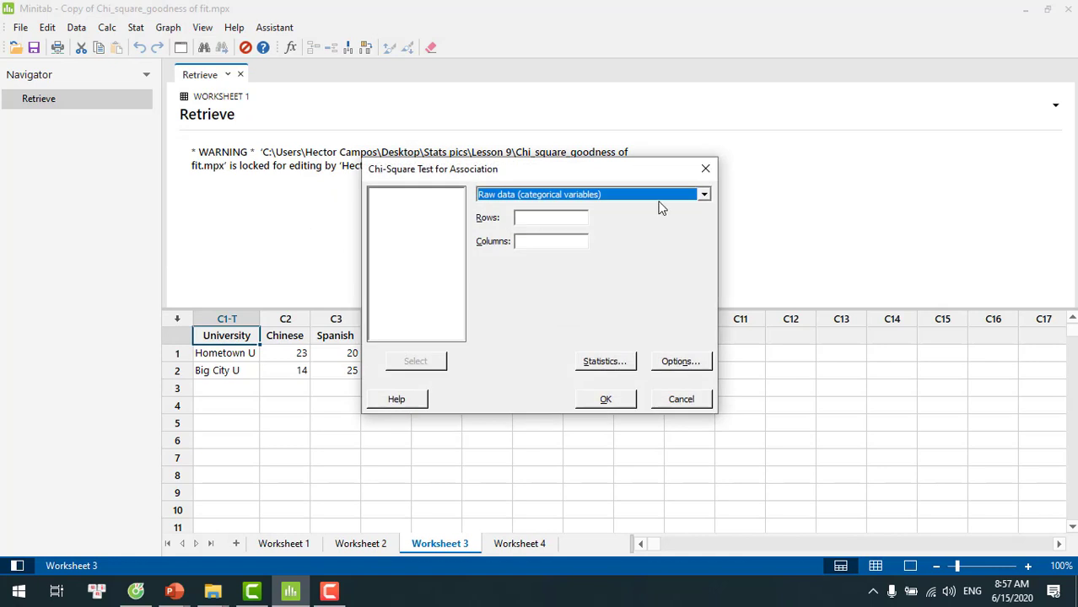
{"action": "left_click", "coordinate": [703, 196]}
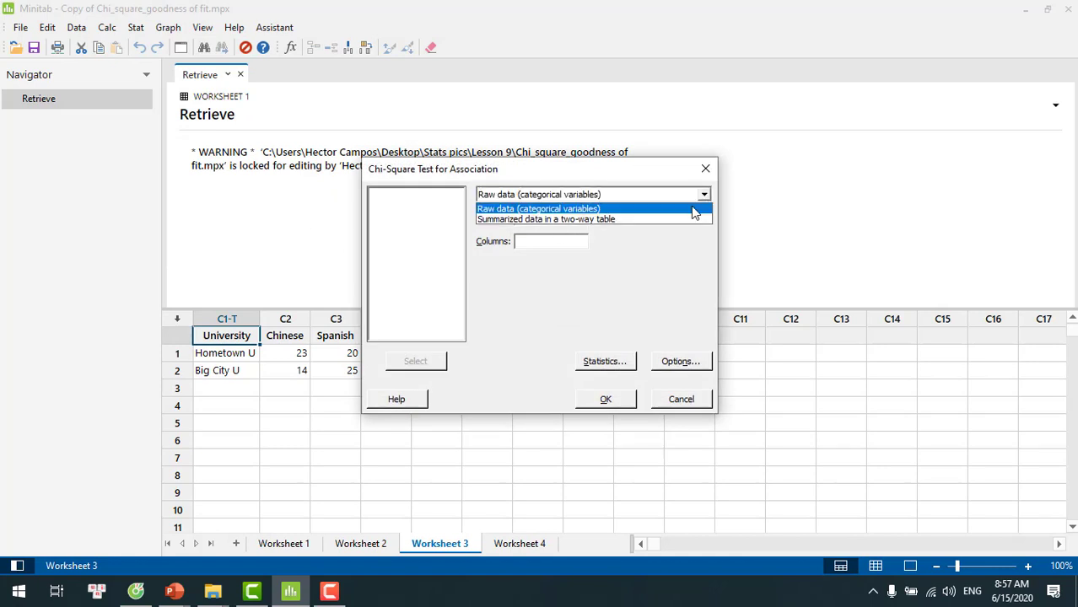
{"action": "left_click", "coordinate": [622, 221]}
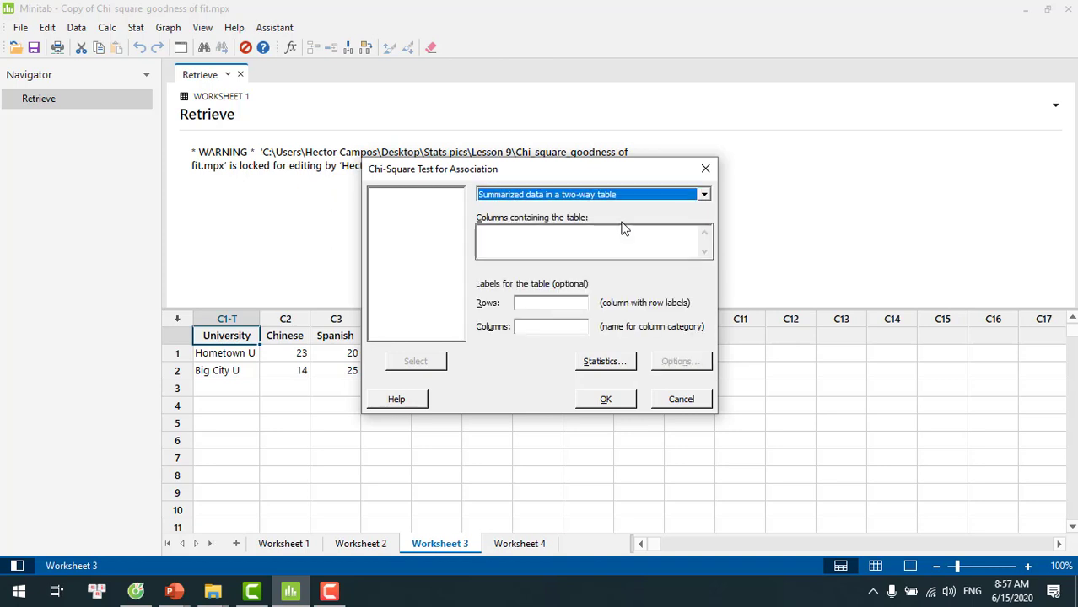
Add Chinese, Spanish, French, German and Japanese as the columns containing the two-way table
{"action": "left_click", "coordinate": [603, 238]}
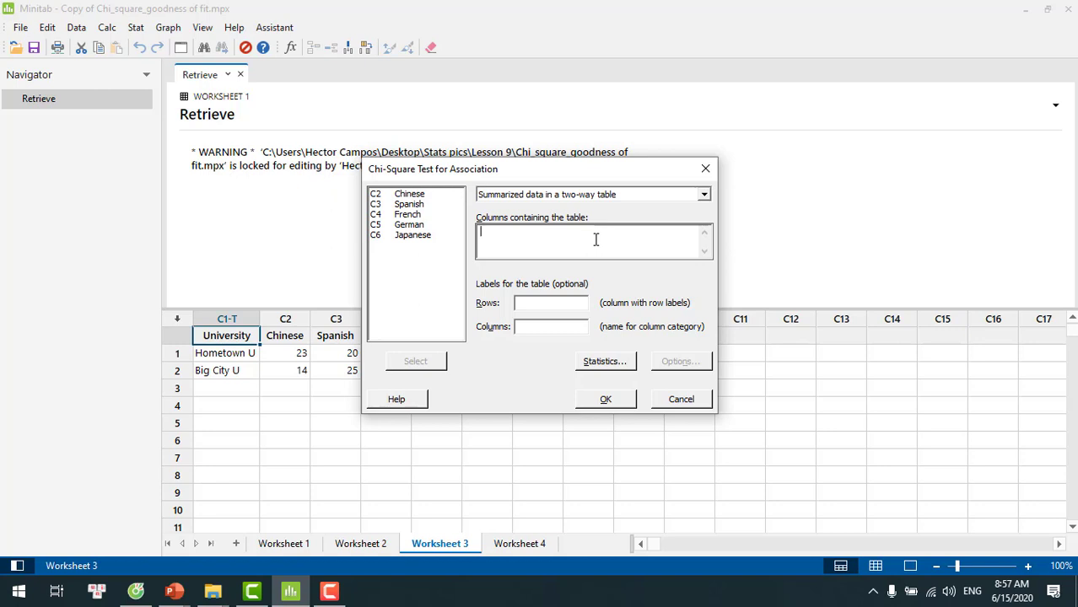
{"action": "double_click", "coordinate": [419, 194]}
{"action": "double_click", "coordinate": [417, 206]}
{"action": "double_click", "coordinate": [417, 215]}
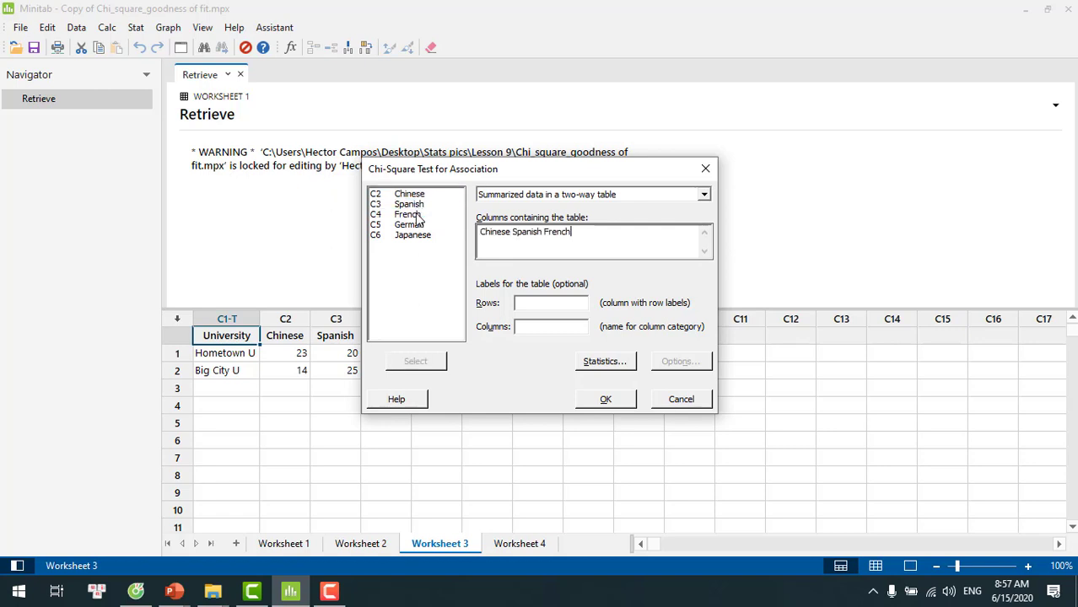
{"action": "left_click", "coordinate": [416, 225]}
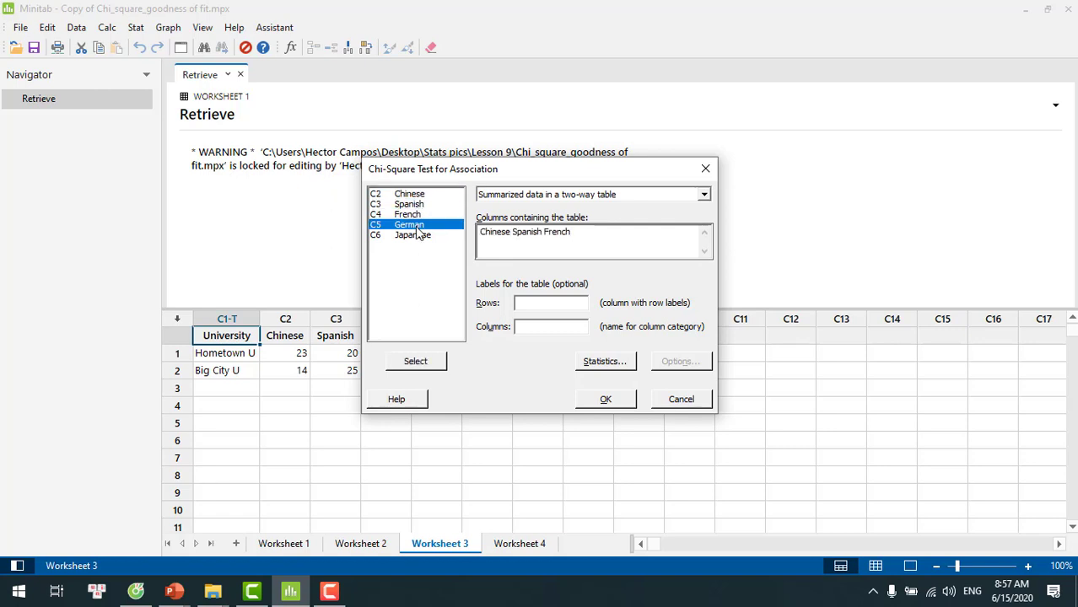
{"action": "double_click", "coordinate": [417, 228]}
{"action": "double_click", "coordinate": [418, 237]}
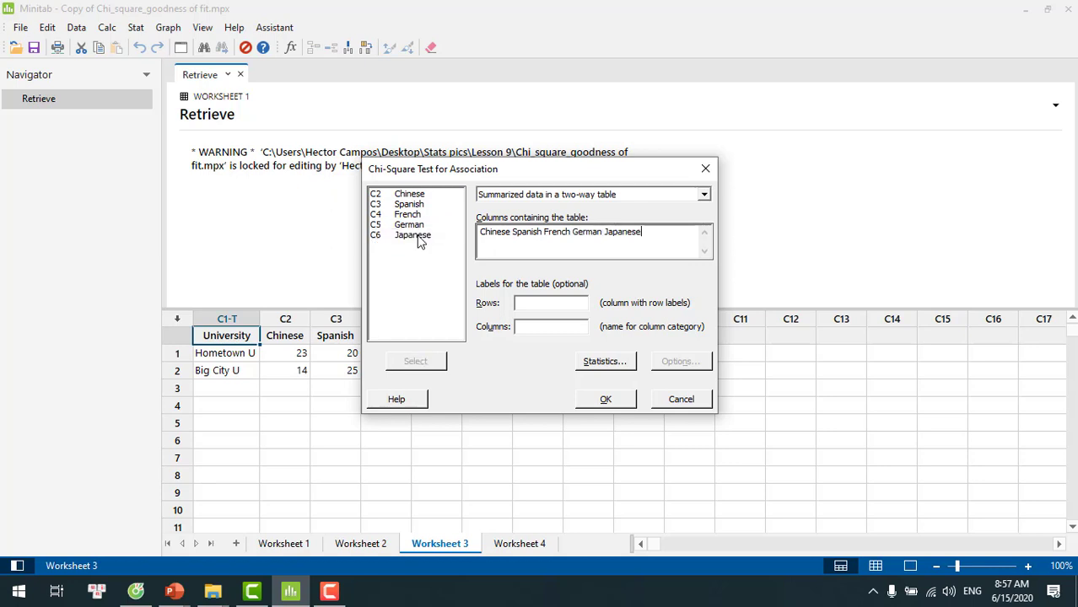
Label the table rows University and the columns Languages, and run the association test
{"action": "left_click", "coordinate": [540, 304]}
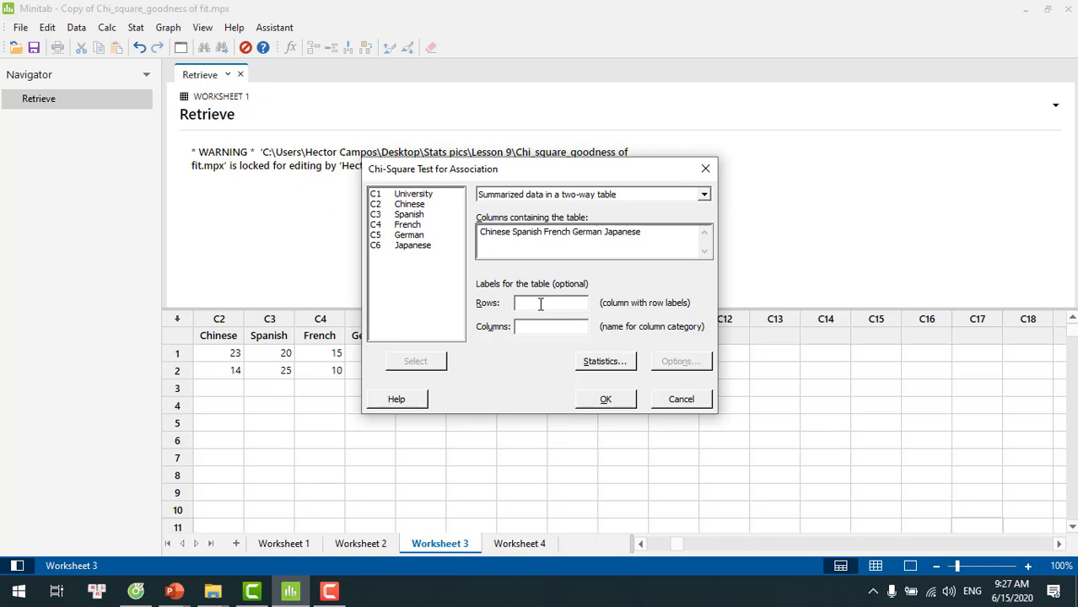
{"action": "type", "text": "University"}
{"action": "type", "text": "Languages"}
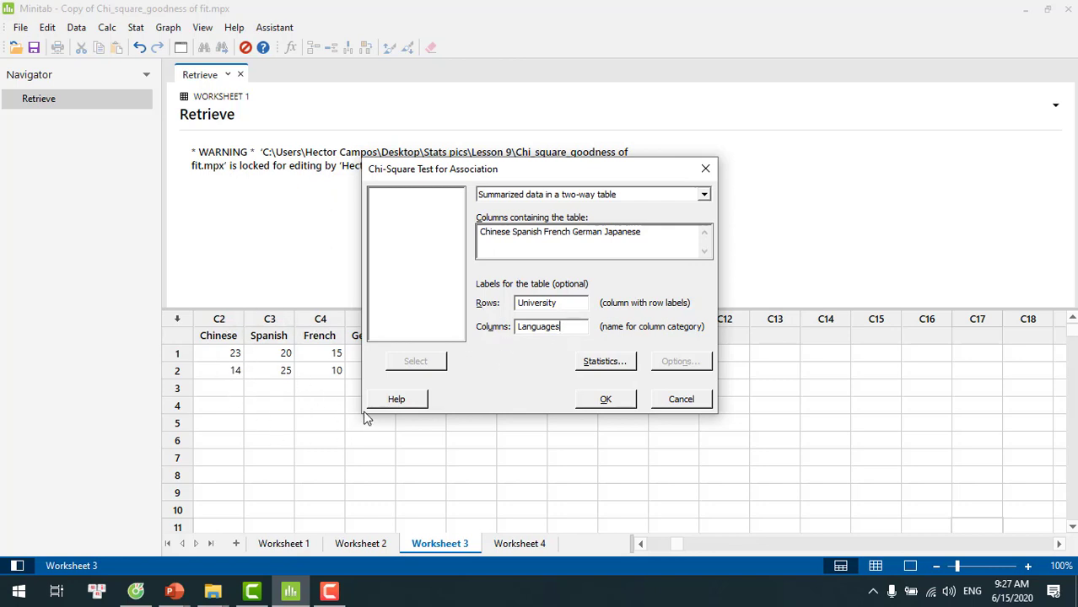
{"action": "left_click", "coordinate": [608, 399]}
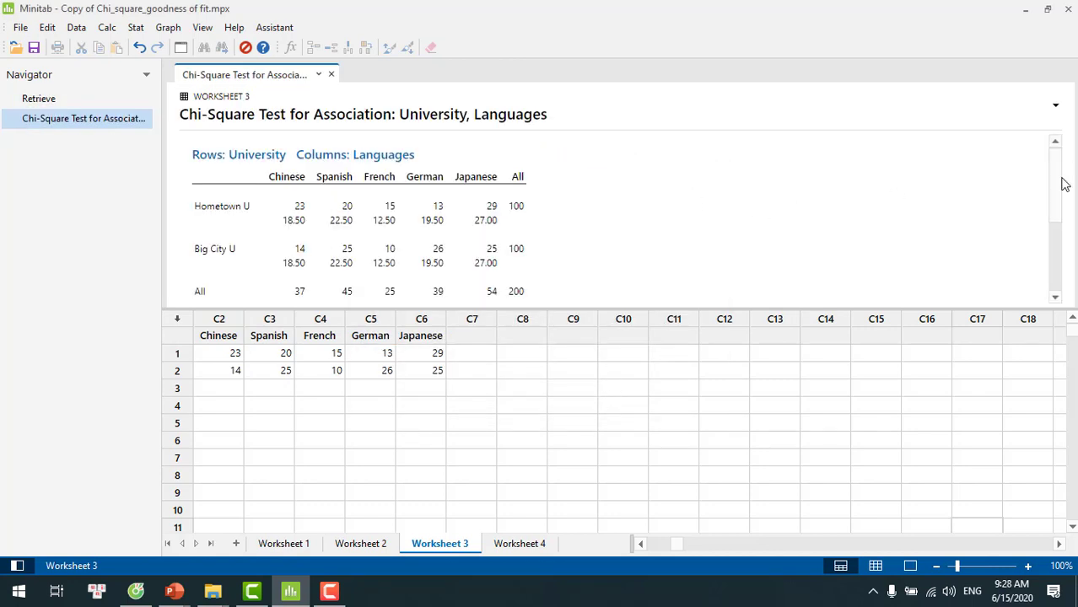
Review the association test output for University and Languages, including observed and expected counts, chi-square statistics and p-values
{"action": "left_click_drag", "start_coordinate": [1054, 176], "coordinate": [1058, 197]}
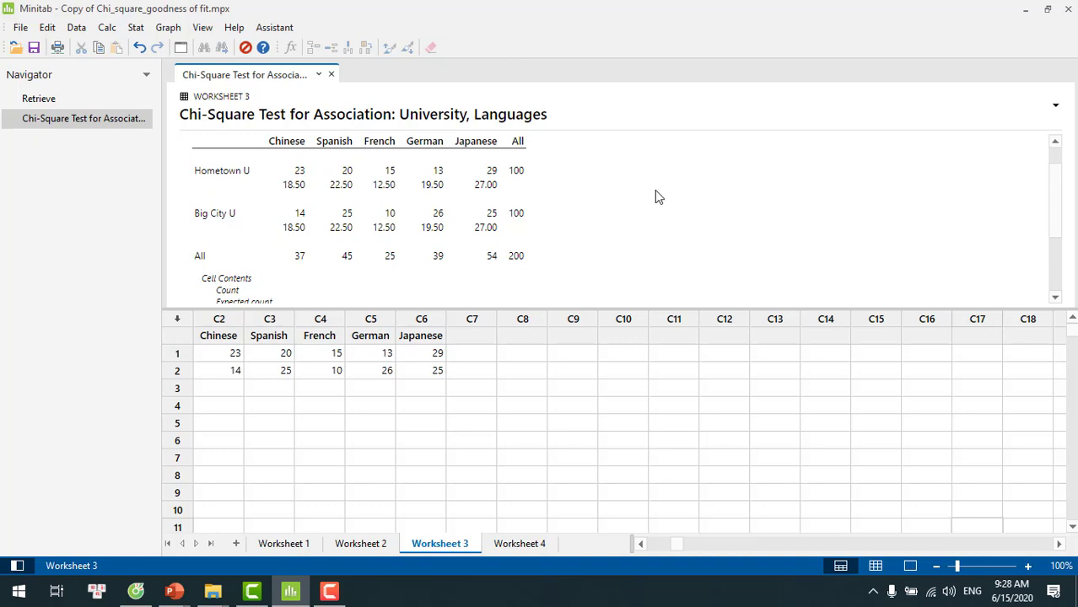
{"action": "left_click", "coordinate": [1054, 297]}
{"action": "left_click", "coordinate": [1053, 297]}
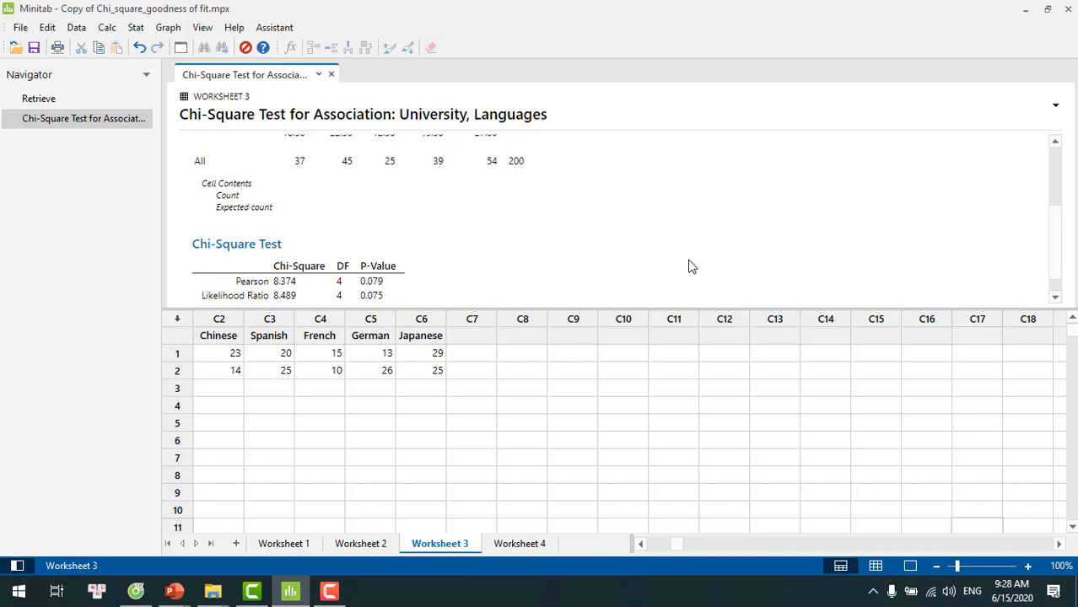
{"action": "scroll", "coordinate": [688, 266], "scroll_direction": "up", "scroll_amount": 3}
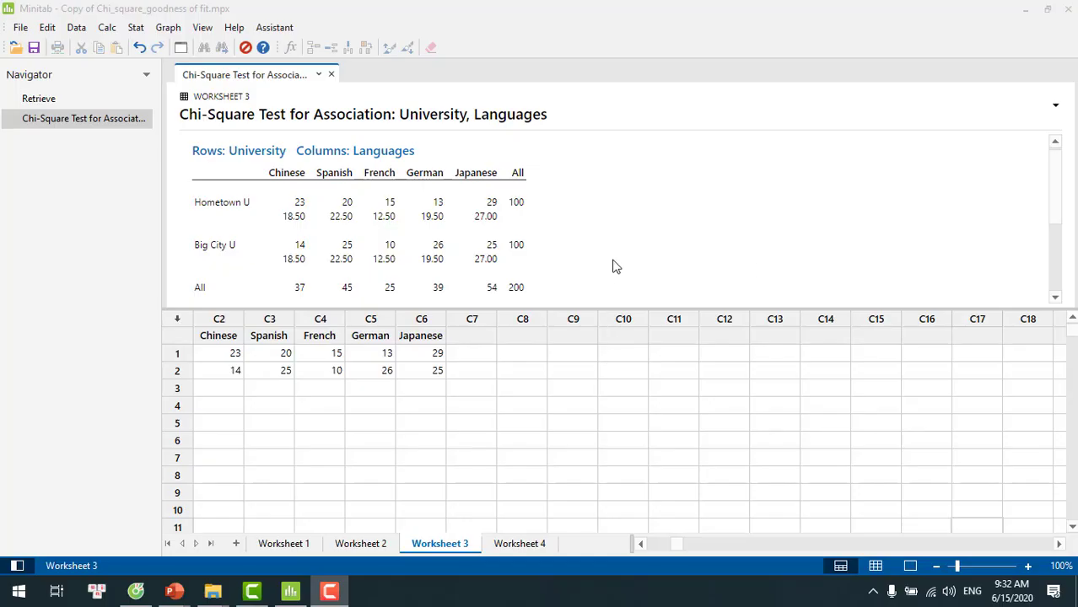
Start another Chi-Square Test for Association on Worksheet 4, replacing the table columns with Hometown U and Big City U
{"action": "left_click", "coordinate": [521, 544]}
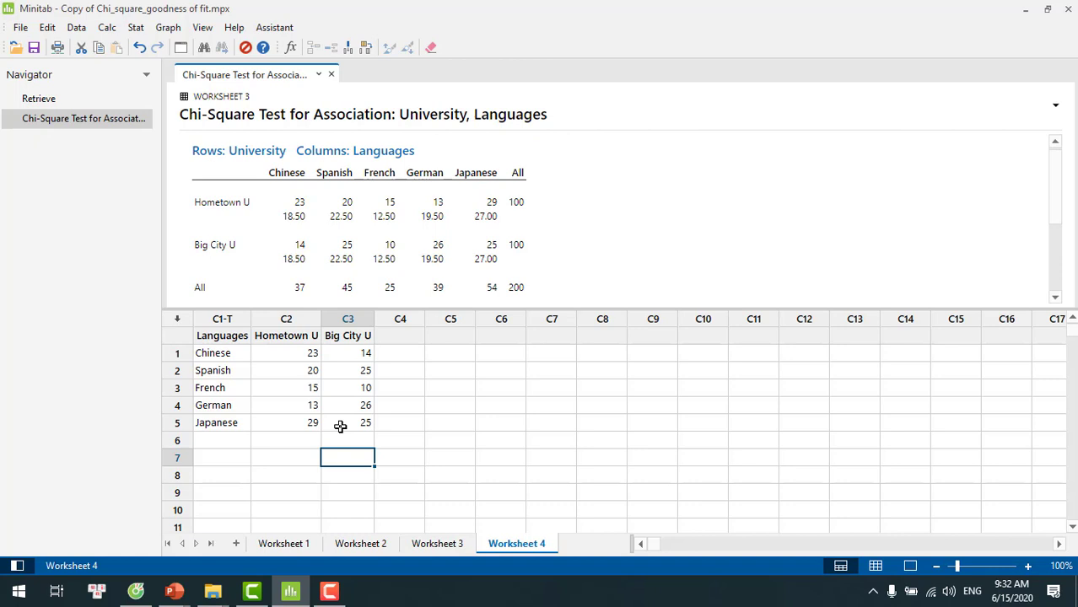
{"action": "left_click", "coordinate": [136, 27]}
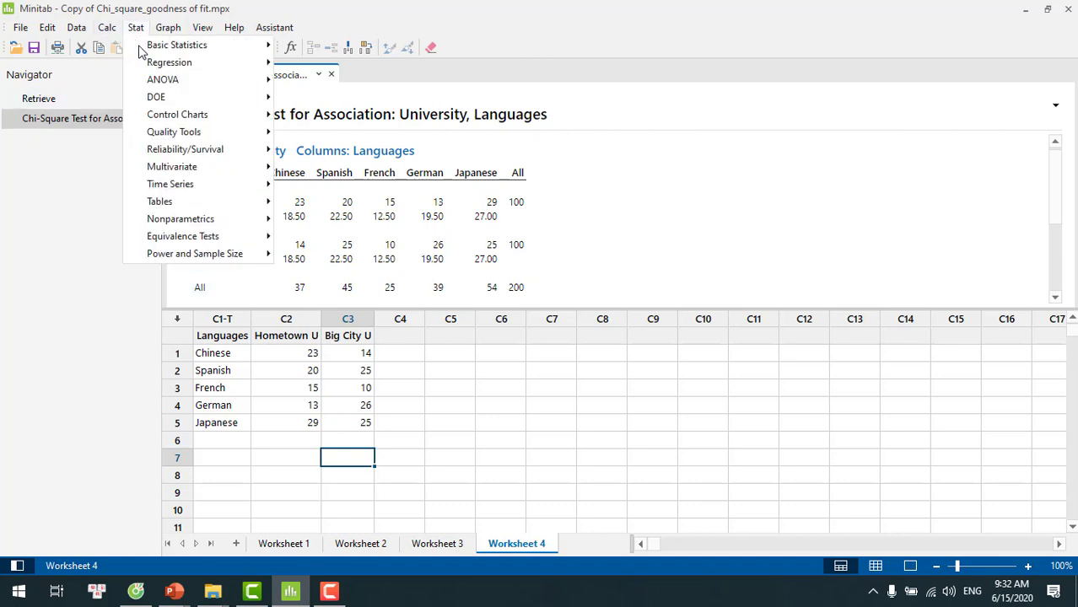
{"action": "mouse_move", "coordinate": [173, 207]}
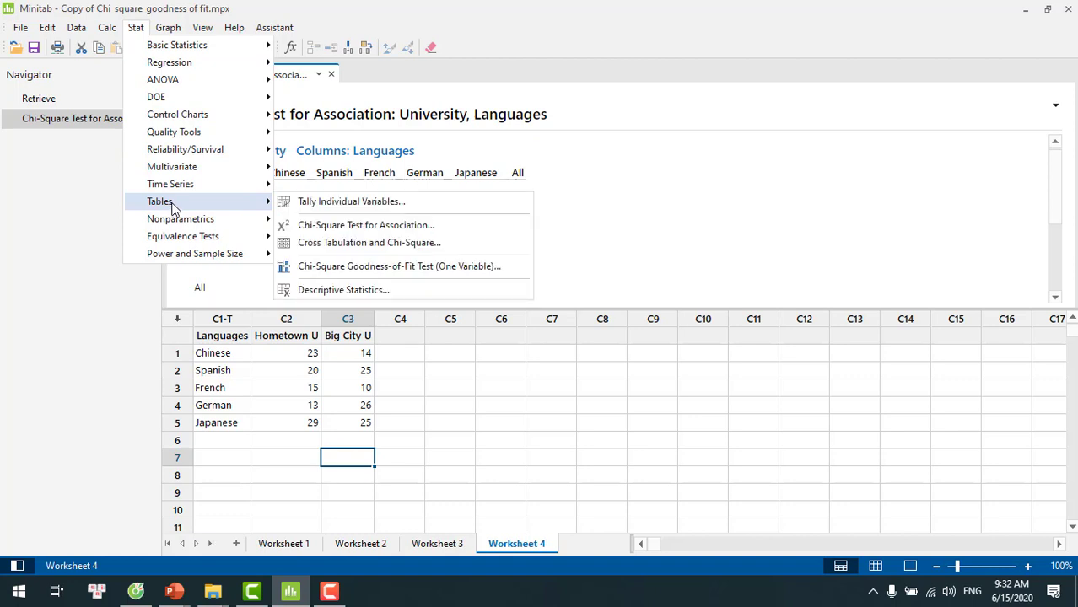
{"action": "left_click", "coordinate": [349, 229]}
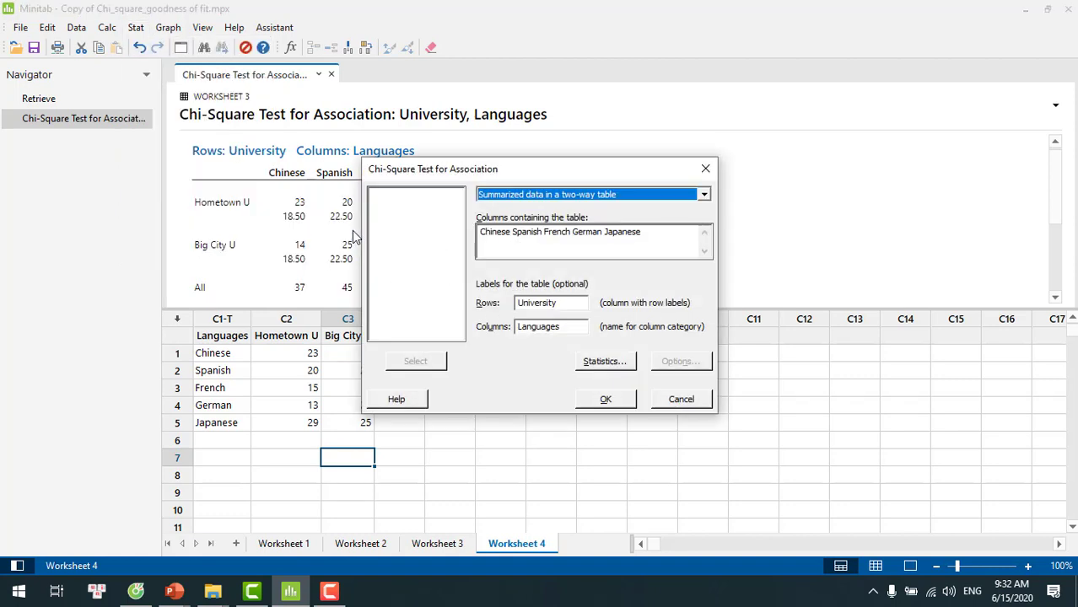
{"action": "left_click", "coordinate": [665, 239]}
{"action": "key", "text": "BackSpace"}
{"action": "key", "text": "BackSpace"}
{"action": "key", "text": "BackSpace"}
{"action": "key", "text": "BackSpace"}
{"action": "key", "text": "BackSpace"}
{"action": "key", "text": "BackSpace"}
{"action": "key", "text": "BackSpace"}
{"action": "key", "text": "BackSpace"}
{"action": "key", "text": "BackSpace"}
{"action": "key", "text": "BackSpace"}
{"action": "key", "text": "BackSpace"}
{"action": "key", "text": "BackSpace"}
{"action": "key", "text": "BackSpace"}
{"action": "key", "text": "BackSpace"}
{"action": "key", "text": "BackSpace"}
{"action": "key", "text": "BackSpace"}
{"action": "key", "text": "BackSpace"}
{"action": "key", "text": "BackSpace"}
{"action": "key", "text": "BackSpace"}
{"action": "key", "text": "BackSpace"}
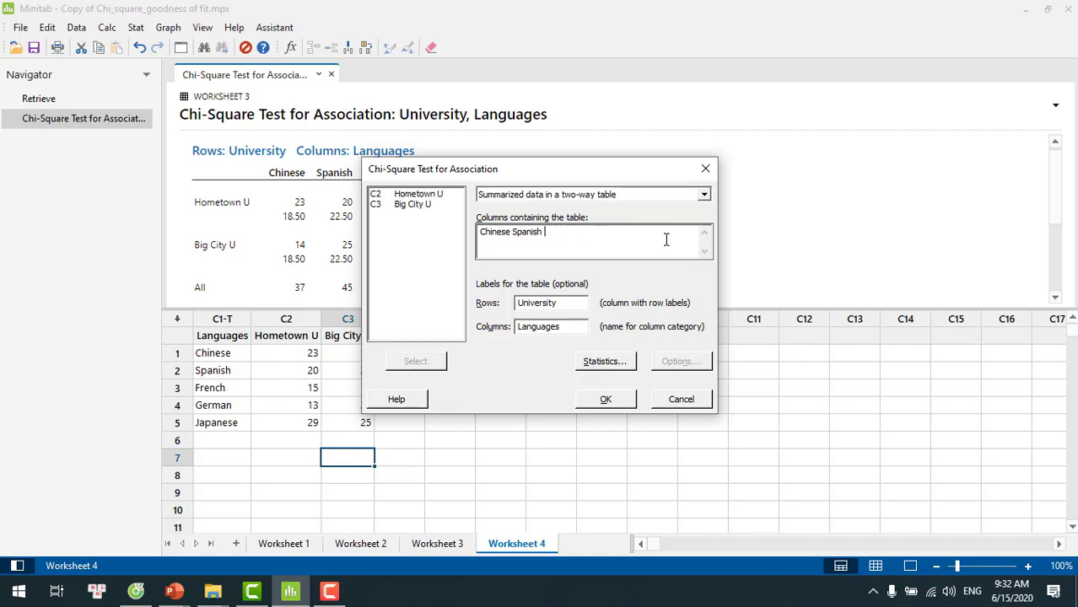
{"action": "left_click", "coordinate": [434, 195]}
{"action": "double_click", "coordinate": [434, 195]}
{"action": "double_click", "coordinate": [421, 206]}
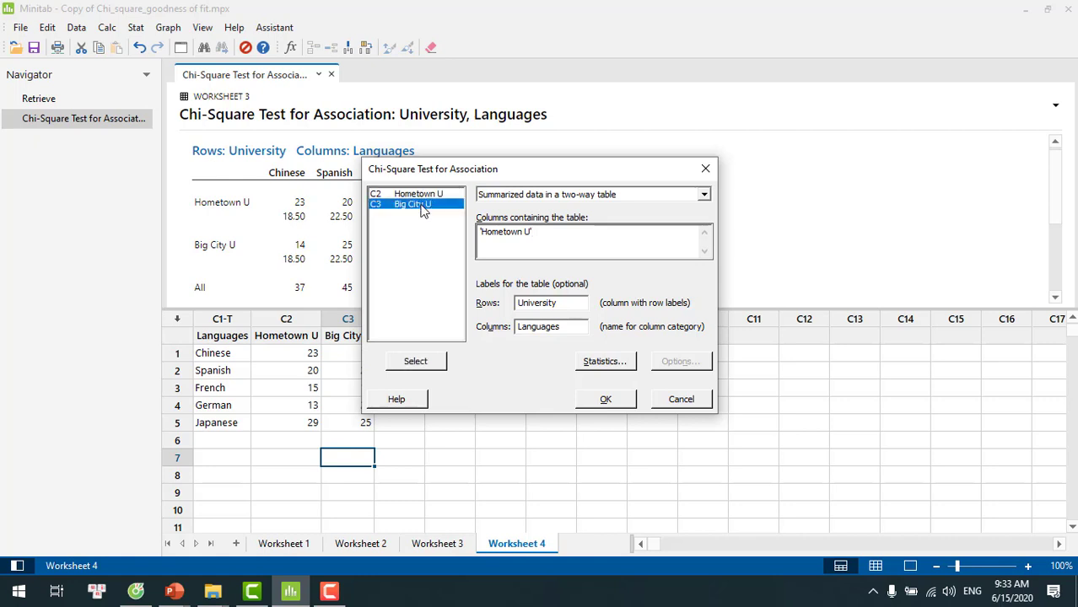
Change the row labels to Languages and the column category name to university, and run the association test
{"action": "left_click", "coordinate": [565, 301]}
{"action": "key", "text": "BackSpace"}
{"action": "key", "text": "BackSpace"}
{"action": "key", "text": "BackSpace"}
{"action": "key", "text": "BackSpace"}
{"action": "key", "text": "BackSpace"}
{"action": "key", "text": "BackSpace"}
{"action": "key", "text": "BackSpace"}
{"action": "key", "text": "BackSpace"}
{"action": "key", "text": "BackSpace"}
{"action": "key", "text": "BackSpace"}
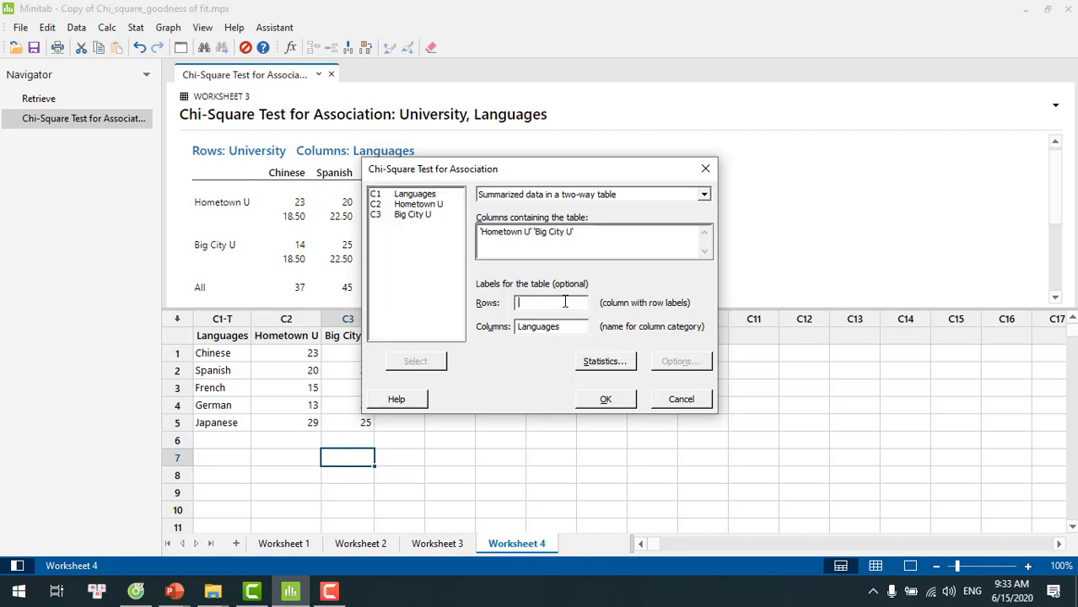
{"action": "type", "text": "Languages"}
{"action": "key", "text": "BackSpace"}
{"action": "key", "text": "BackSpace"}
{"action": "key", "text": "BackSpace"}
{"action": "key", "text": "BackSpace"}
{"action": "key", "text": "BackSpace"}
{"action": "key", "text": "BackSpace"}
{"action": "key", "text": "BackSpace"}
{"action": "key", "text": "BackSpace"}
{"action": "key", "text": "BackSpace"}
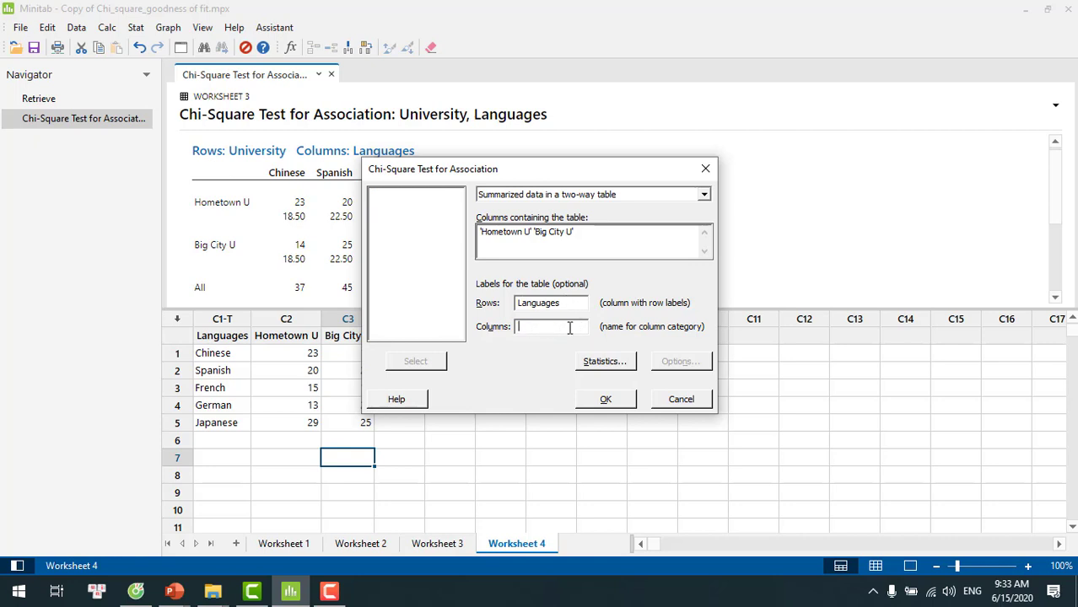
{"action": "type", "text": "university"}
{"action": "left_click", "coordinate": [609, 399]}
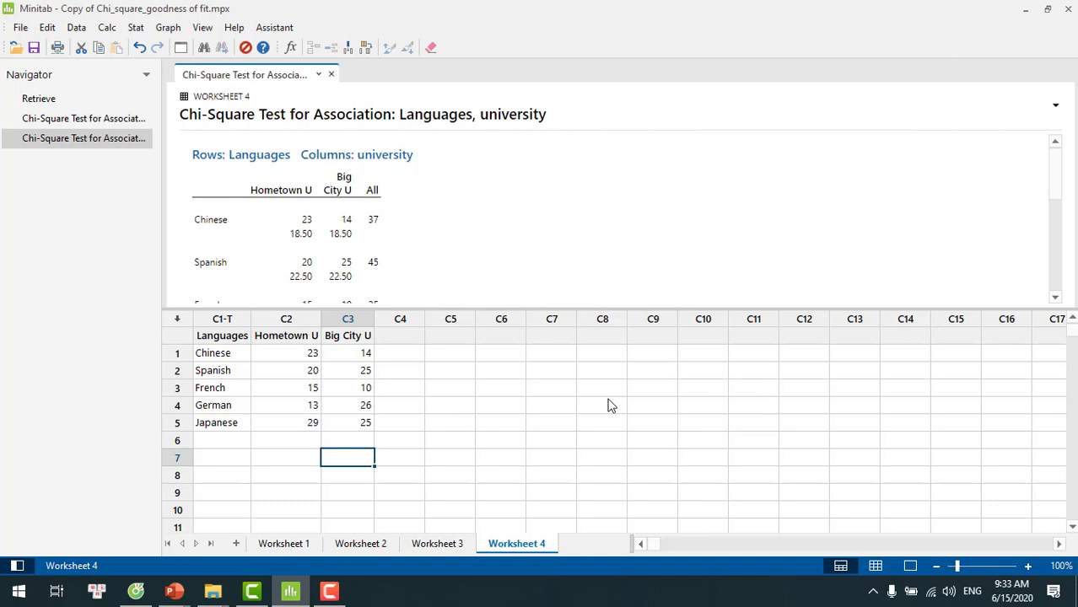
Examine the Worksheet 4 association test output, from the observed and expected counts to the chi-square statistics and p-values
{"action": "left_click", "coordinate": [708, 219]}
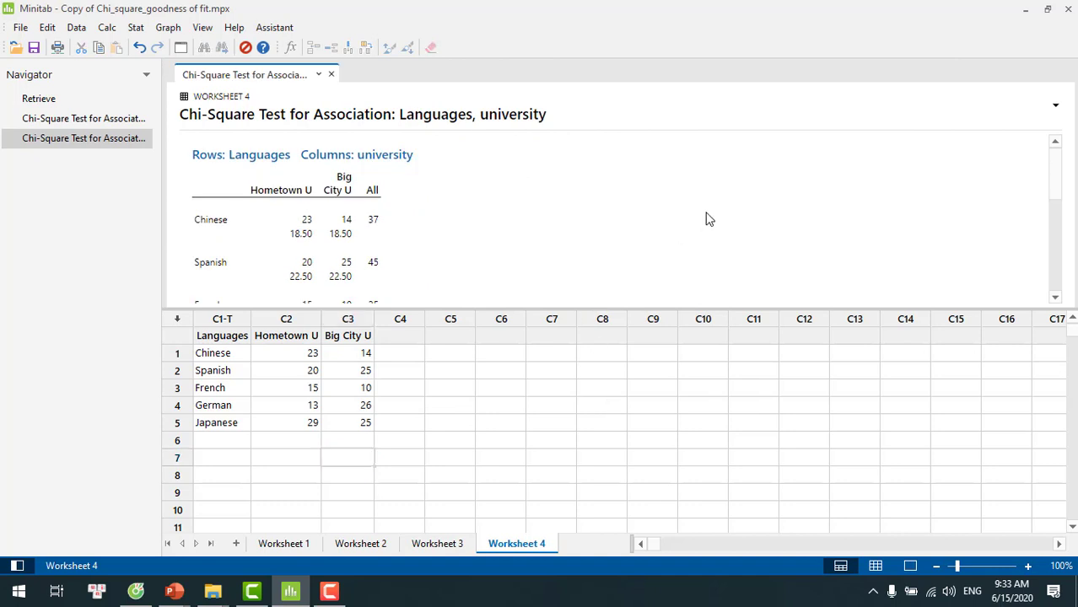
{"action": "scroll", "coordinate": [708, 219], "scroll_direction": "down", "scroll_amount": 1}
{"action": "scroll", "coordinate": [708, 219], "scroll_direction": "down", "scroll_amount": 1}
{"action": "scroll", "coordinate": [708, 219], "scroll_direction": "up", "scroll_amount": 1}
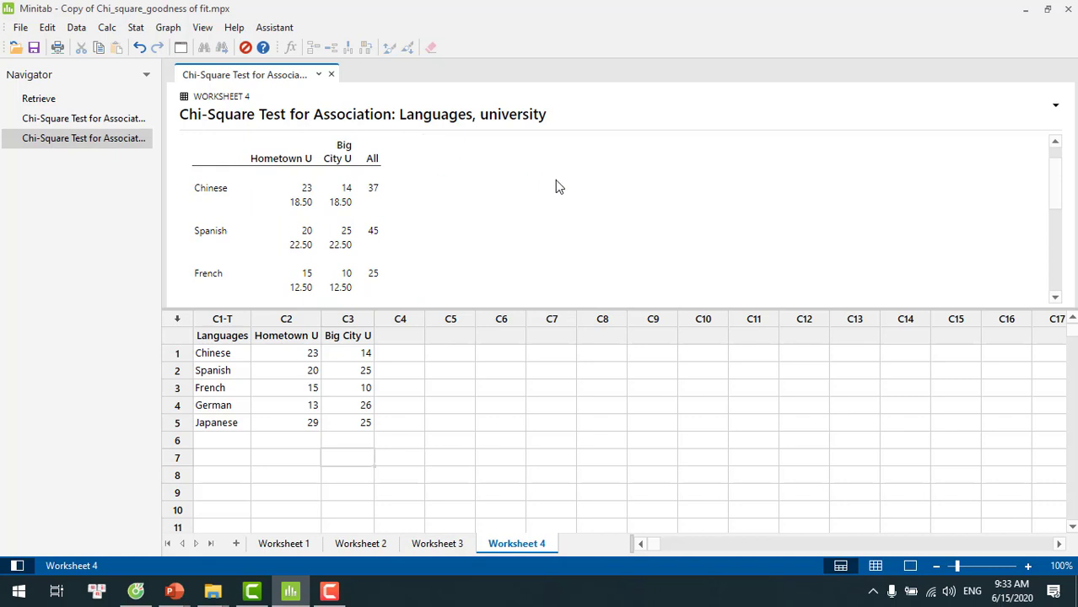
{"action": "scroll", "coordinate": [555, 180], "scroll_direction": "down", "scroll_amount": 1}
{"action": "scroll", "coordinate": [556, 186], "scroll_direction": "down", "scroll_amount": 1}
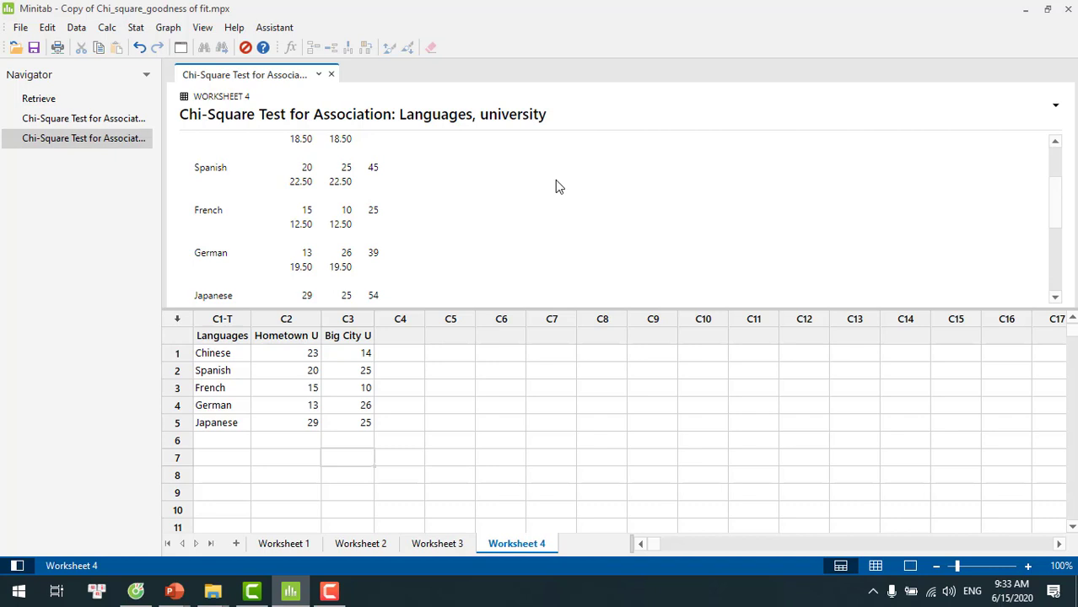
{"action": "scroll", "coordinate": [555, 187], "scroll_direction": "down", "scroll_amount": 2}
{"action": "scroll", "coordinate": [555, 186], "scroll_direction": "down", "scroll_amount": 1}
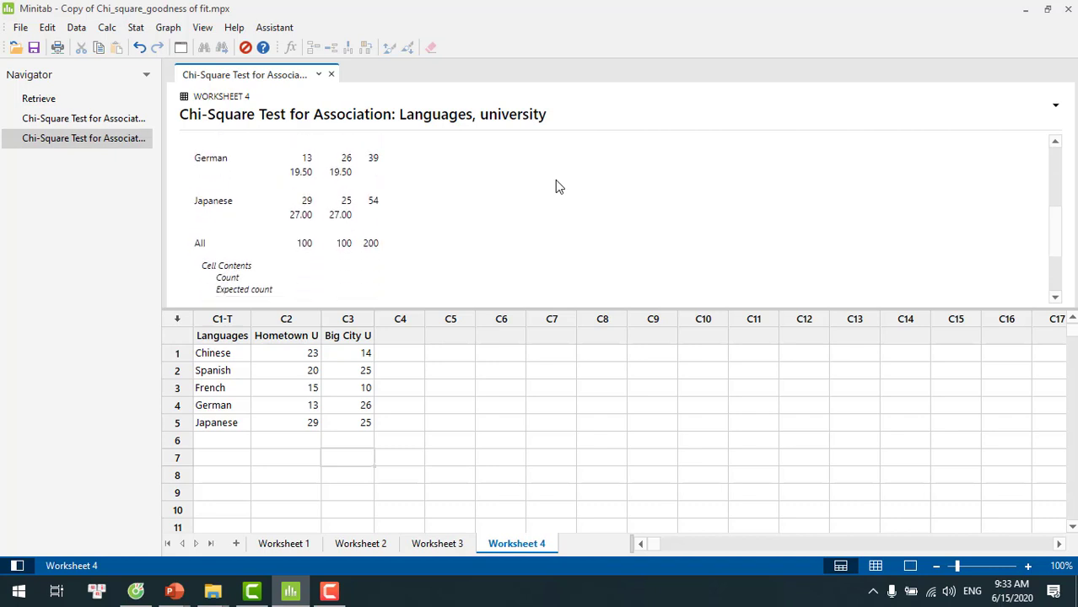
{"action": "scroll", "coordinate": [556, 181], "scroll_direction": "down", "scroll_amount": 3}
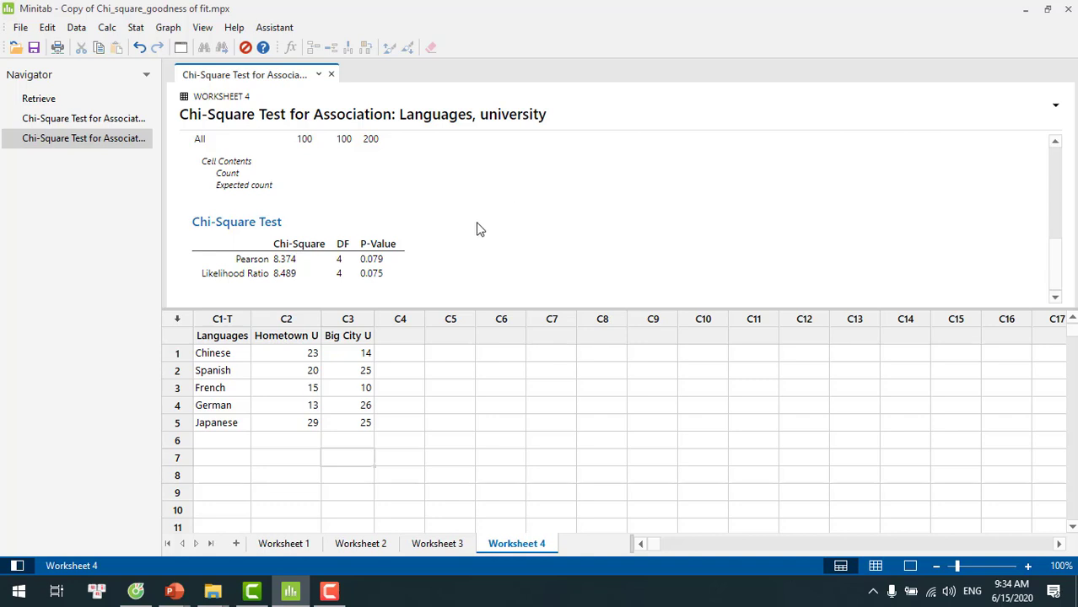
{"action": "scroll", "coordinate": [517, 233], "scroll_direction": "up", "scroll_amount": 8}
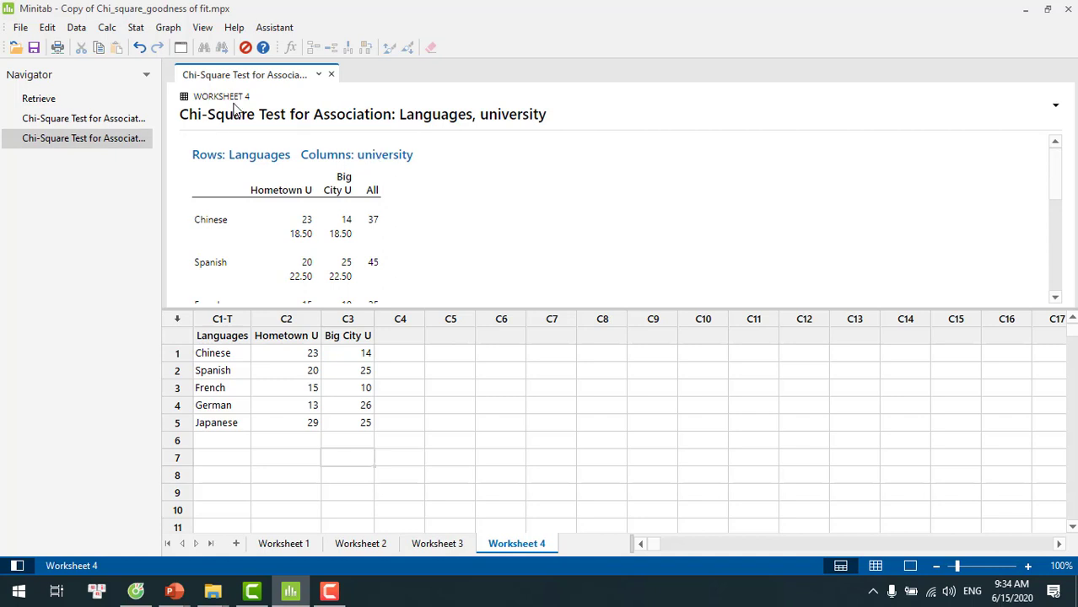
Start a one-variable Chi-Square Goodness-of-Fit Test on Worksheet 4 and clear the previous observed counts and category names
{"action": "left_click", "coordinate": [141, 29]}
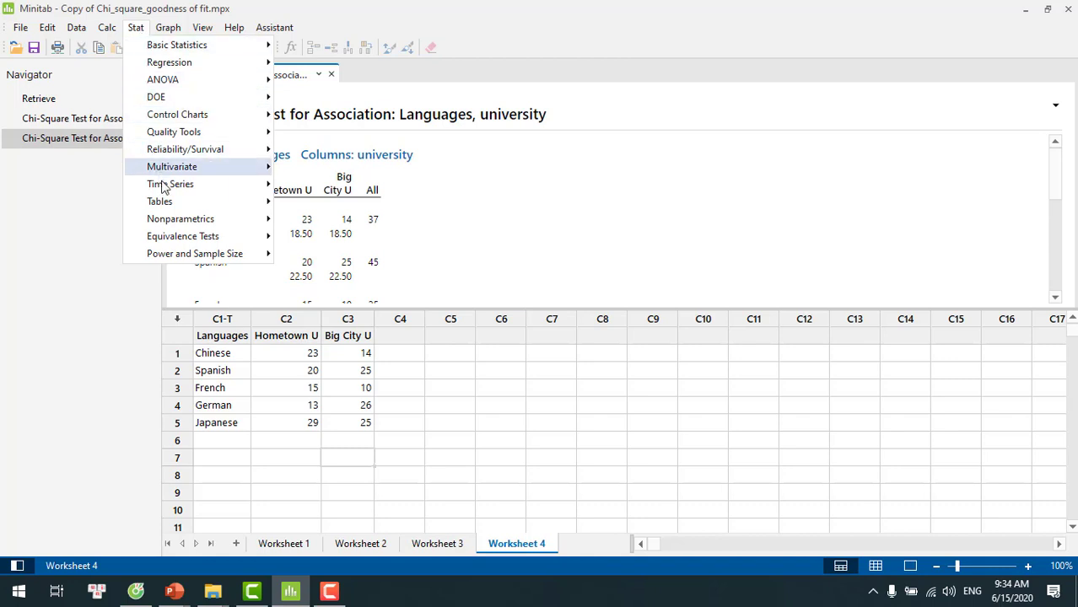
{"action": "mouse_move", "coordinate": [214, 201]}
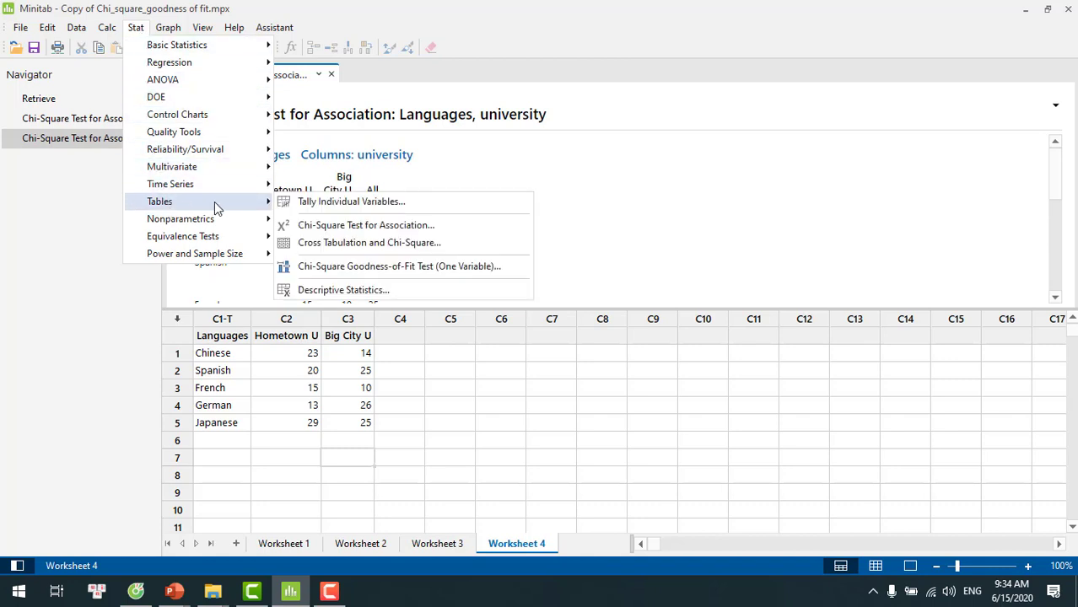
{"action": "left_click", "coordinate": [329, 268]}
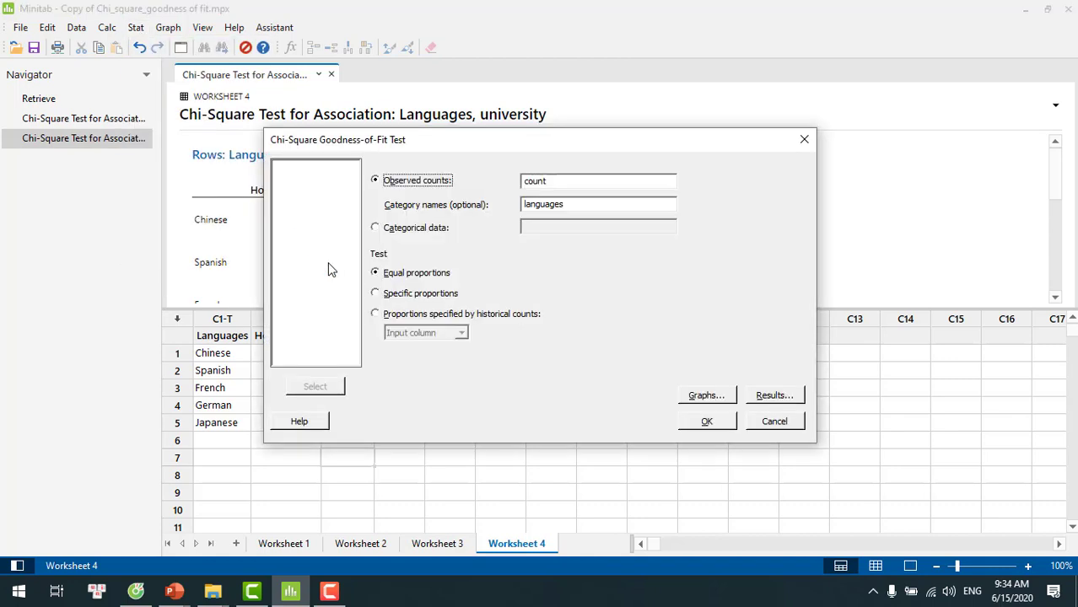
{"action": "left_click", "coordinate": [600, 180]}
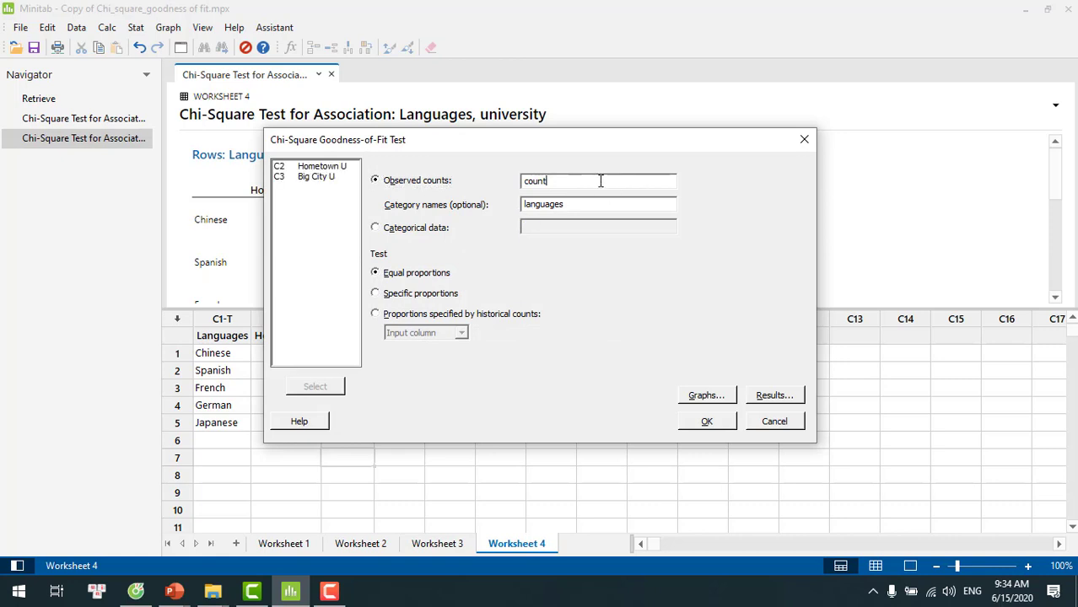
{"action": "key", "text": "BackSpace"}
{"action": "key", "text": "BackSpace"}
{"action": "key", "text": "BackSpace"}
{"action": "key", "text": "BackSpace"}
{"action": "left_click", "coordinate": [590, 204]}
{"action": "key", "text": "BackSpace"}
{"action": "key", "text": "BackSpace"}
{"action": "key", "text": "BackSpace"}
{"action": "key", "text": "BackSpace"}
{"action": "key", "text": "BackSpace"}
{"action": "key", "text": "BackSpace"}
{"action": "key", "text": "BackSpace"}
{"action": "key", "text": "BackSpace"}
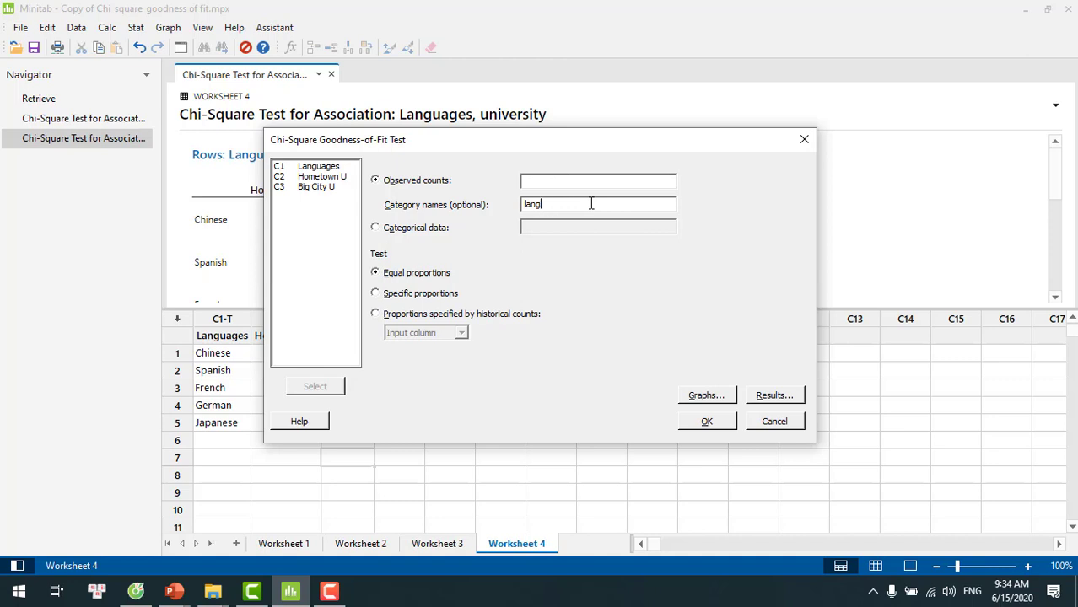
{"action": "key", "text": "BackSpace"}
{"action": "left_click", "coordinate": [568, 180]}
{"action": "left_click", "coordinate": [326, 167]}
{"action": "double_click", "coordinate": [328, 167]}
{"action": "left_click", "coordinate": [596, 184]}
{"action": "key", "text": "BackSpace"}
{"action": "key", "text": "BackSpace"}
{"action": "key", "text": "BackSpace"}
{"action": "key", "text": "BackSpace"}
{"action": "key", "text": "BackSpace"}
{"action": "key", "text": "BackSpace"}
{"action": "key", "text": "BackSpace"}
{"action": "key", "text": "BackSpace"}
{"action": "key", "text": "BackSpace"}
{"action": "key", "text": "BackSpace"}
{"action": "key", "text": "BackSpace"}
{"action": "key", "text": "BackSpace"}
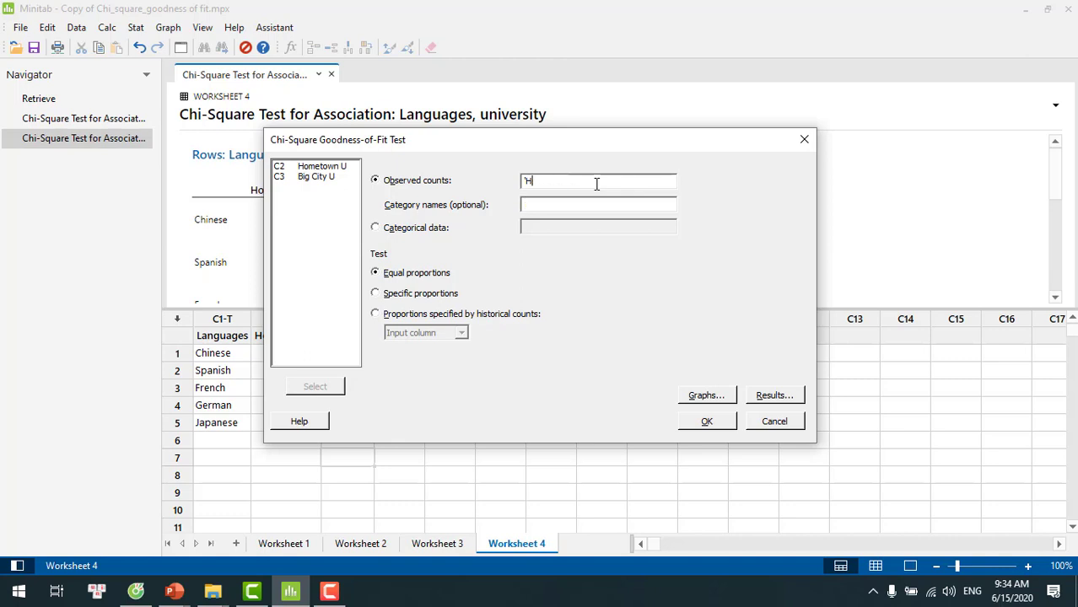
Use Big City U as observed counts and Languages as category names, and run the test with equal proportions
{"action": "double_click", "coordinate": [328, 181]}
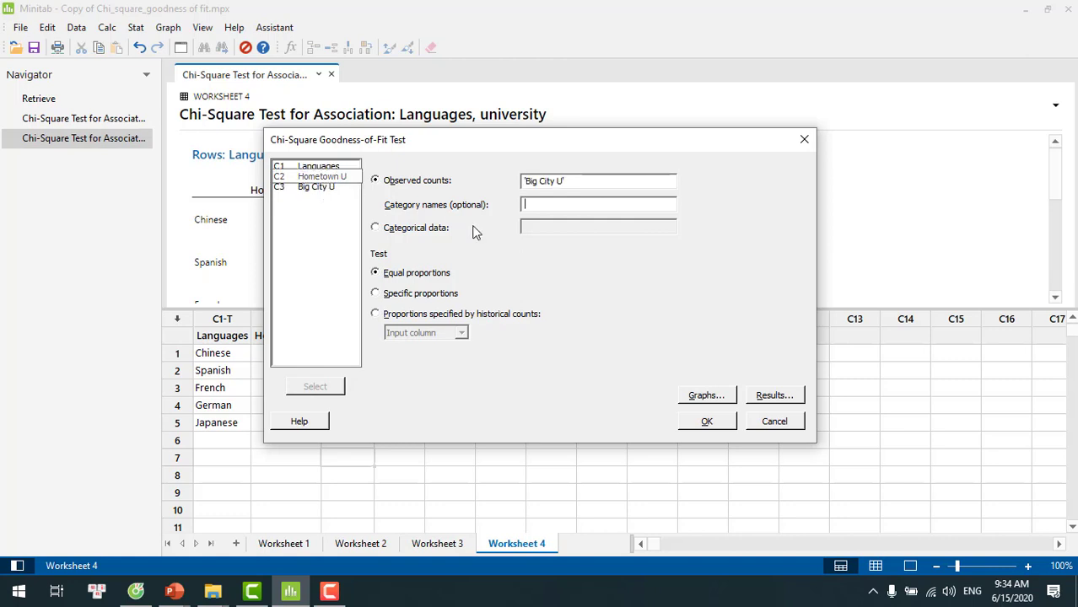
{"action": "left_click", "coordinate": [556, 205]}
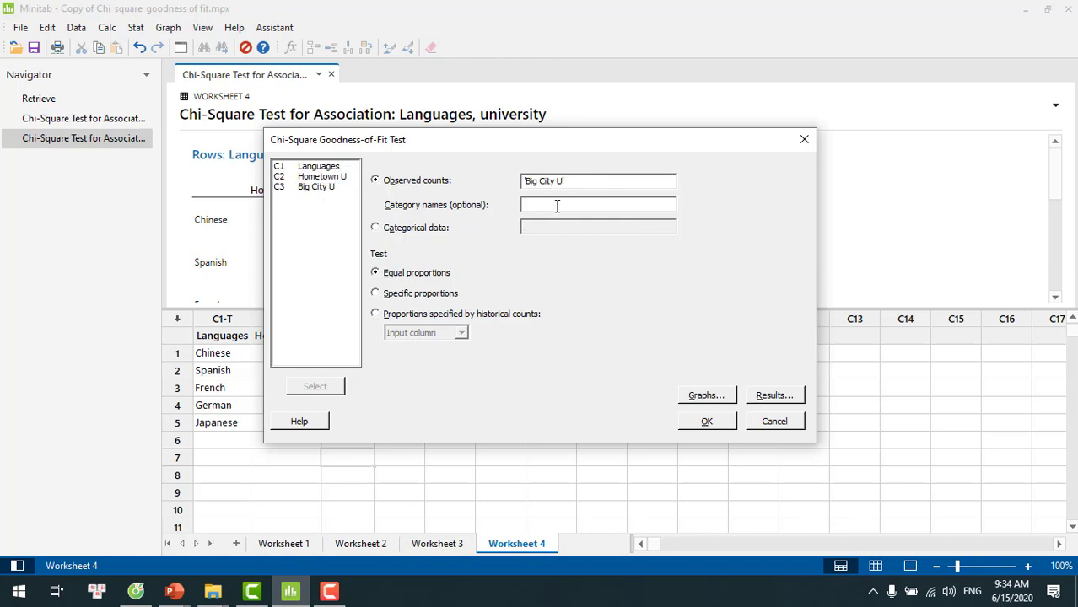
{"action": "left_click", "coordinate": [323, 168]}
{"action": "double_click", "coordinate": [322, 169]}
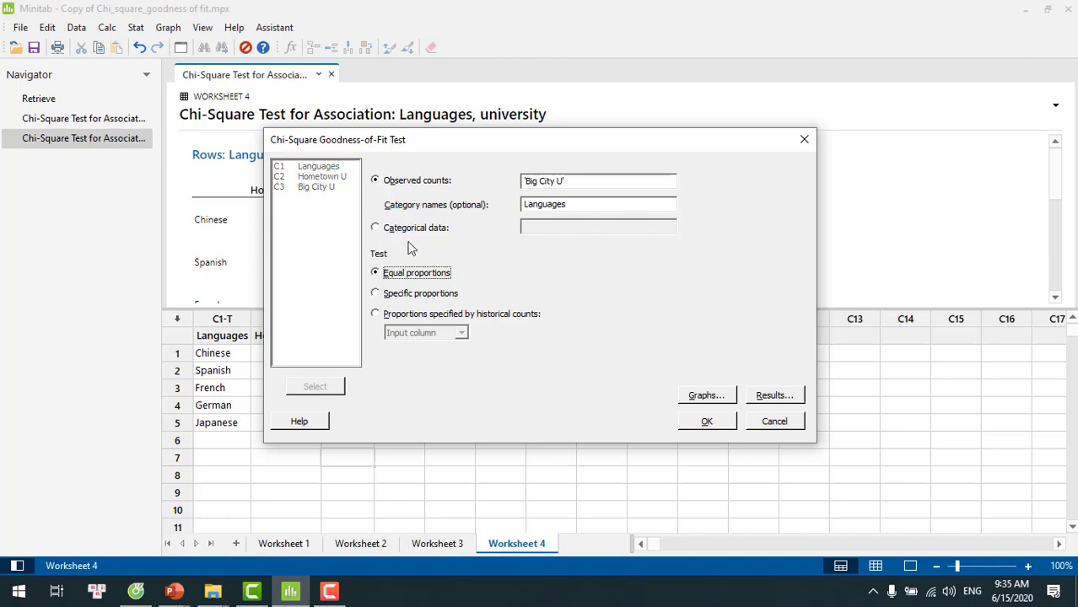
{"action": "left_click", "coordinate": [707, 421]}
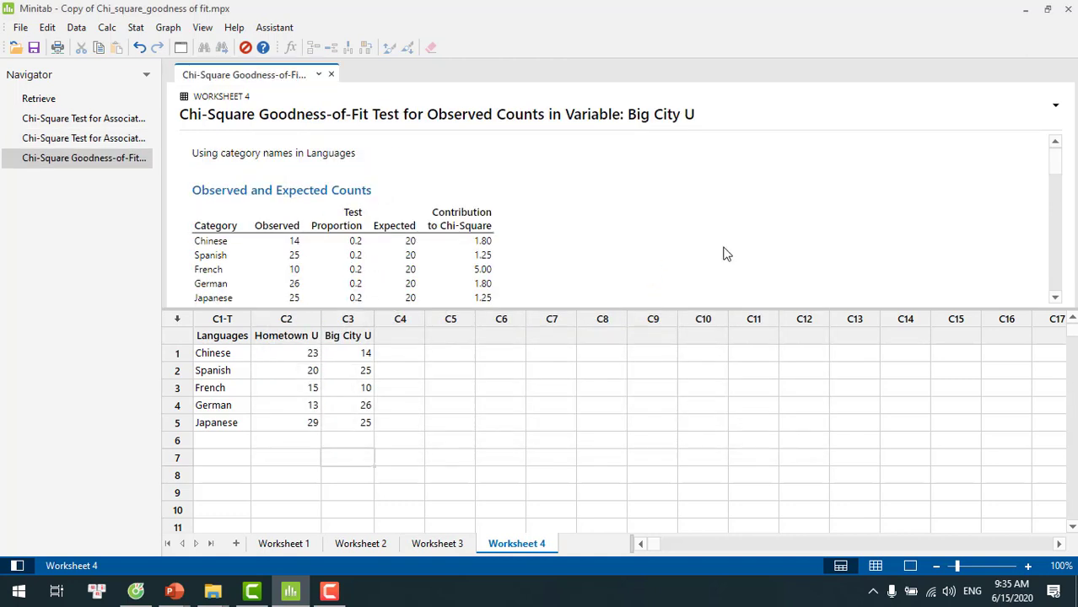
{"action": "scroll", "coordinate": [727, 254], "scroll_direction": "down", "scroll_amount": 3}
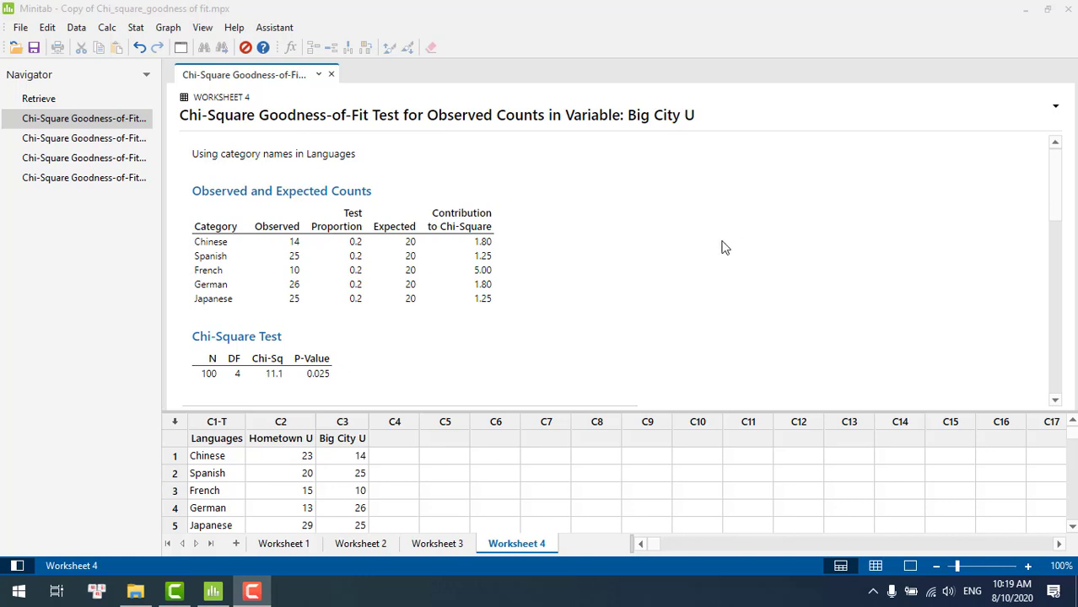
Start the Assistant's Chi-Square Goodness-of-Fit hypothesis test and name the process Big City University
{"action": "left_click", "coordinate": [278, 30]}
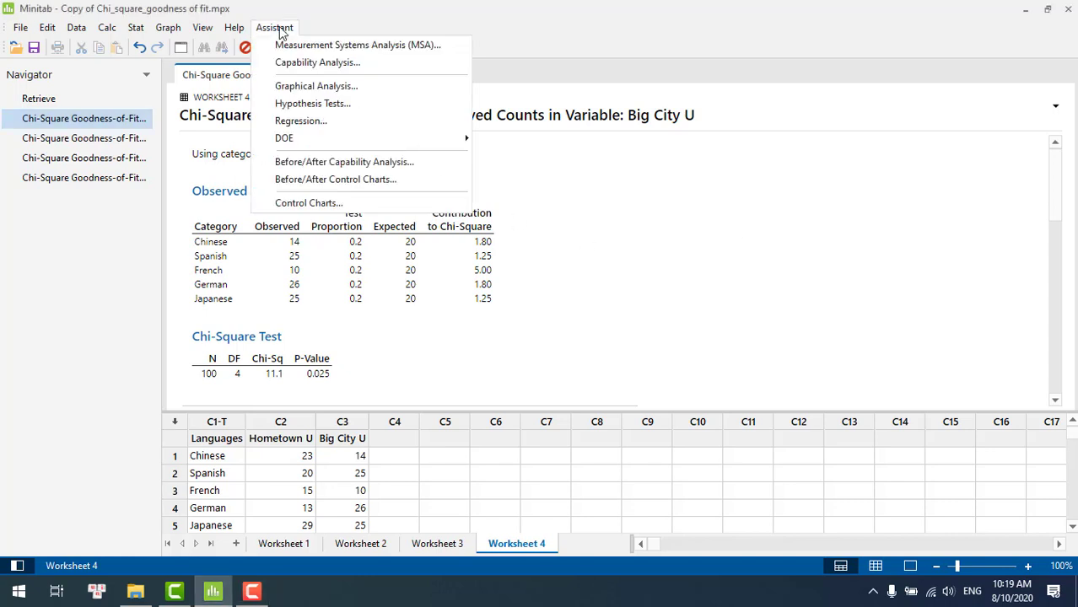
{"action": "left_click", "coordinate": [309, 105]}
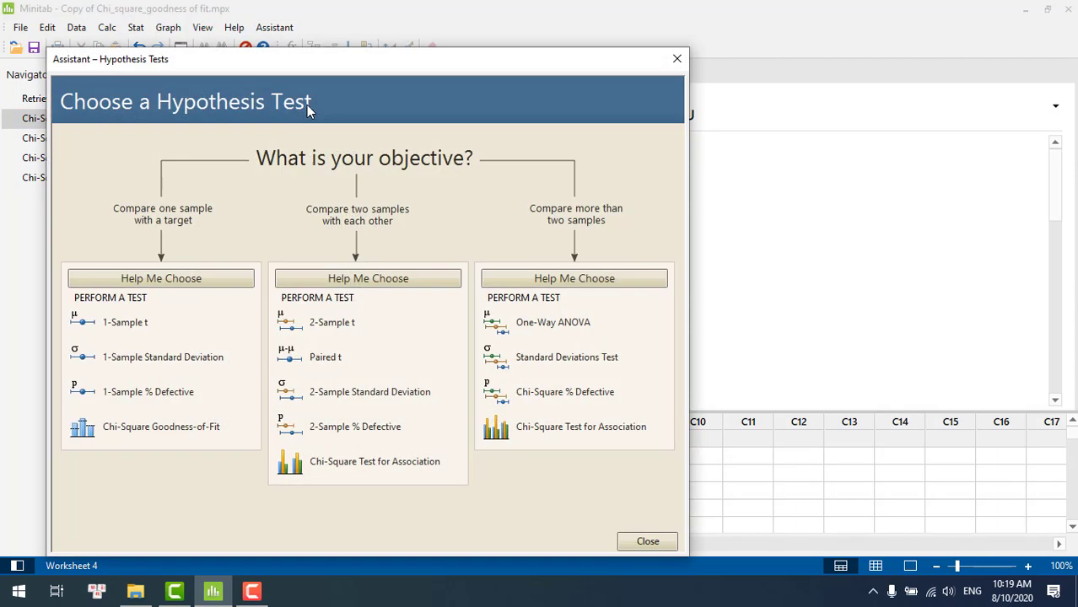
{"action": "left_click", "coordinate": [173, 440]}
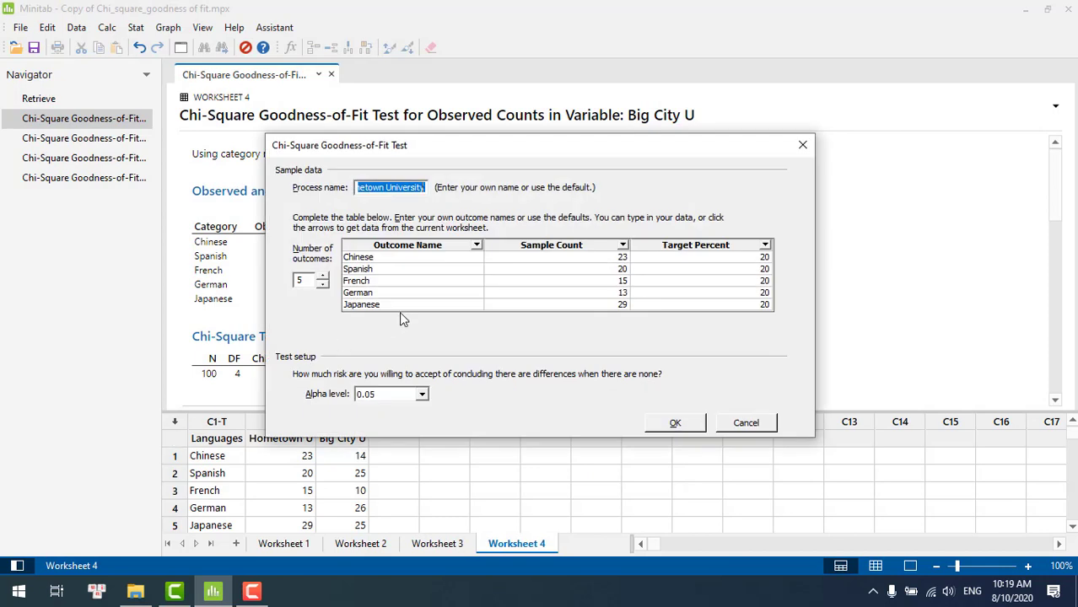
{"action": "key", "text": "BackSpace"}
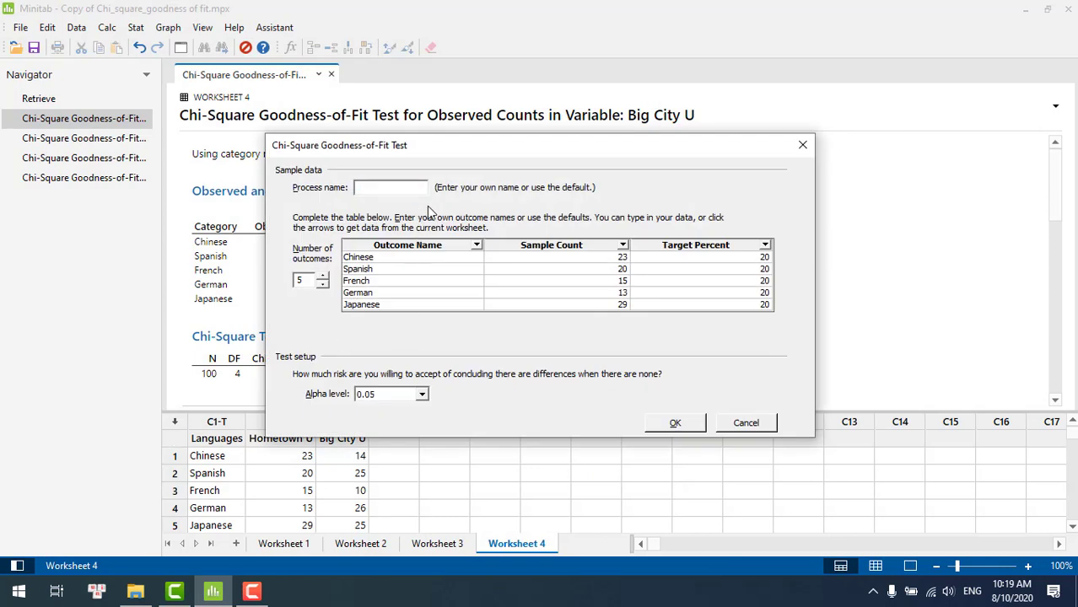
{"action": "type", "text": "Big City University"}
Load the sample counts from the Big City U column and run the Assistant's goodness-of-fit test
{"action": "left_click", "coordinate": [621, 245]}
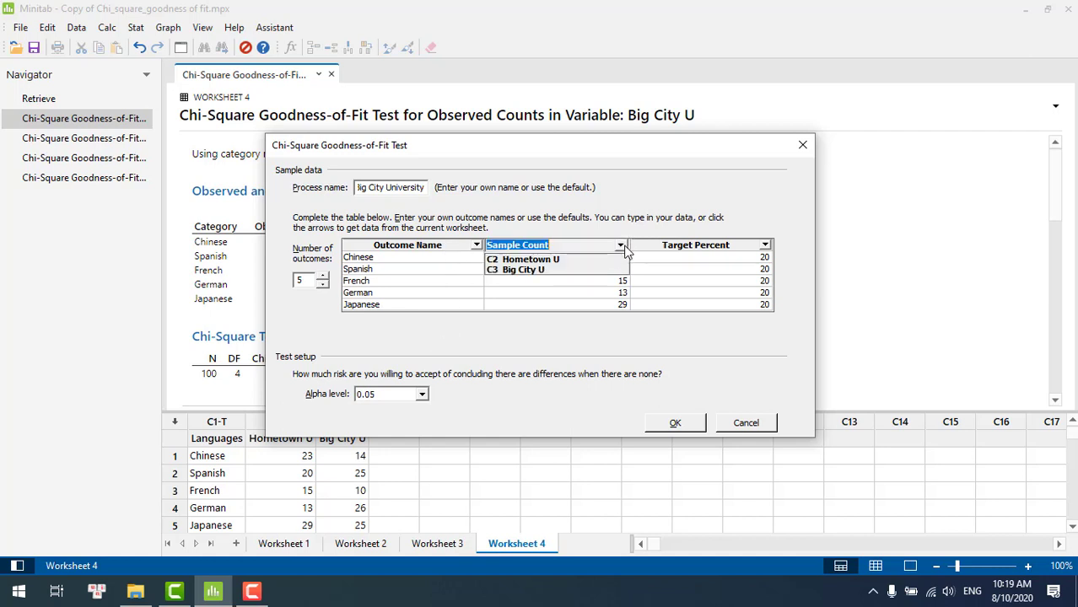
{"action": "left_click", "coordinate": [545, 271]}
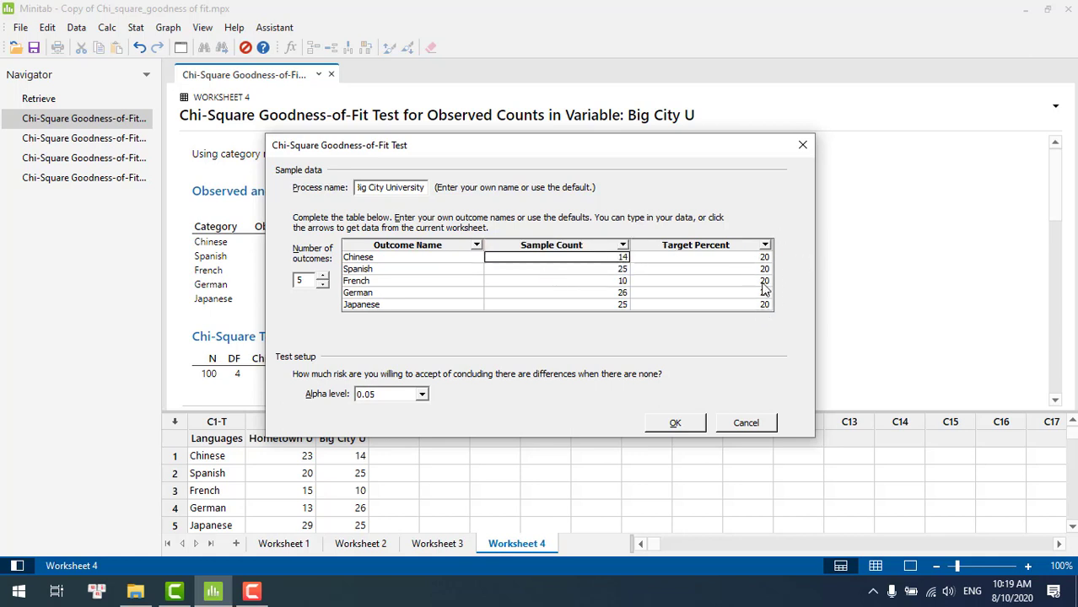
{"action": "left_click", "coordinate": [678, 426]}
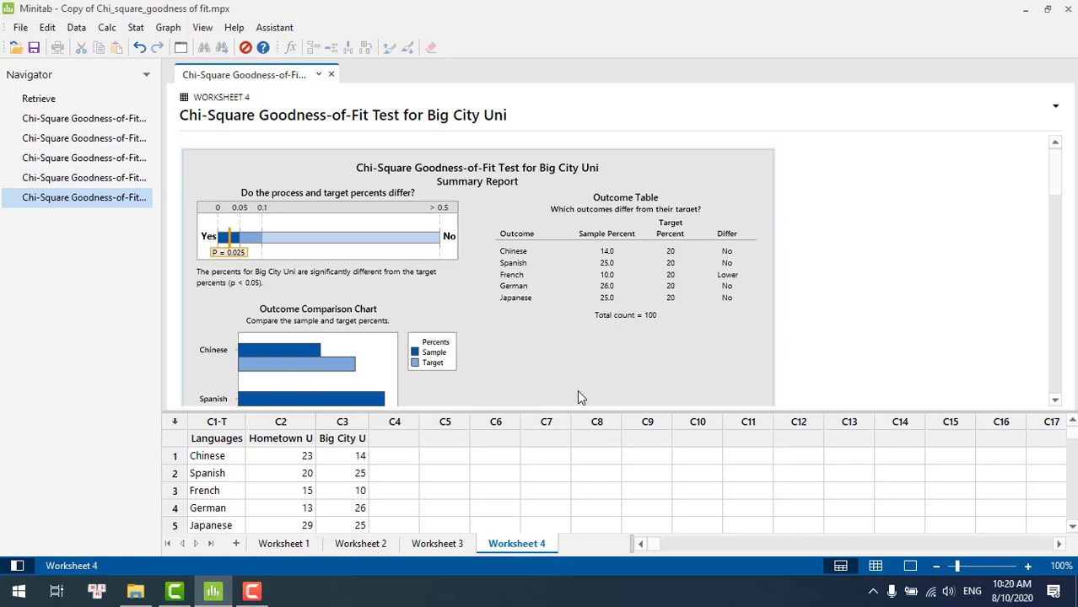
Examine the Big City summary report, including the p-value bar, outcome table, comparison chart and comments
{"action": "left_click_drag", "start_coordinate": [1059, 185], "coordinate": [1072, 218]}
{"action": "scroll", "coordinate": [1071, 211], "scroll_direction": "down", "scroll_amount": 1}
{"action": "scroll", "coordinate": [1071, 207], "scroll_direction": "up", "scroll_amount": 2}
{"action": "scroll", "coordinate": [1071, 201], "scroll_direction": "up", "scroll_amount": 1}
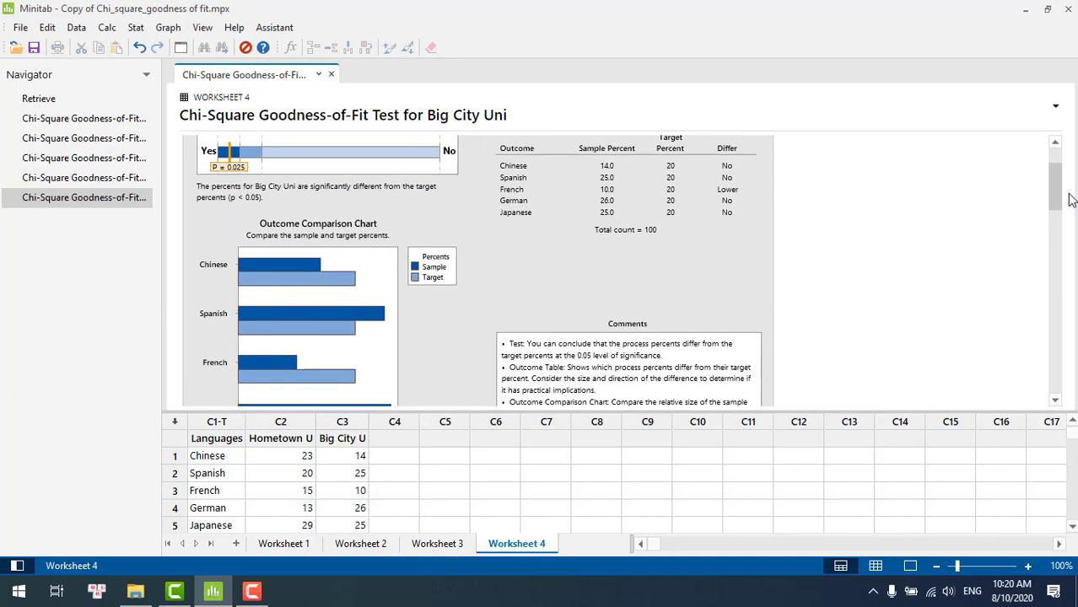
{"action": "scroll", "coordinate": [1070, 199], "scroll_direction": "up", "scroll_amount": 2}
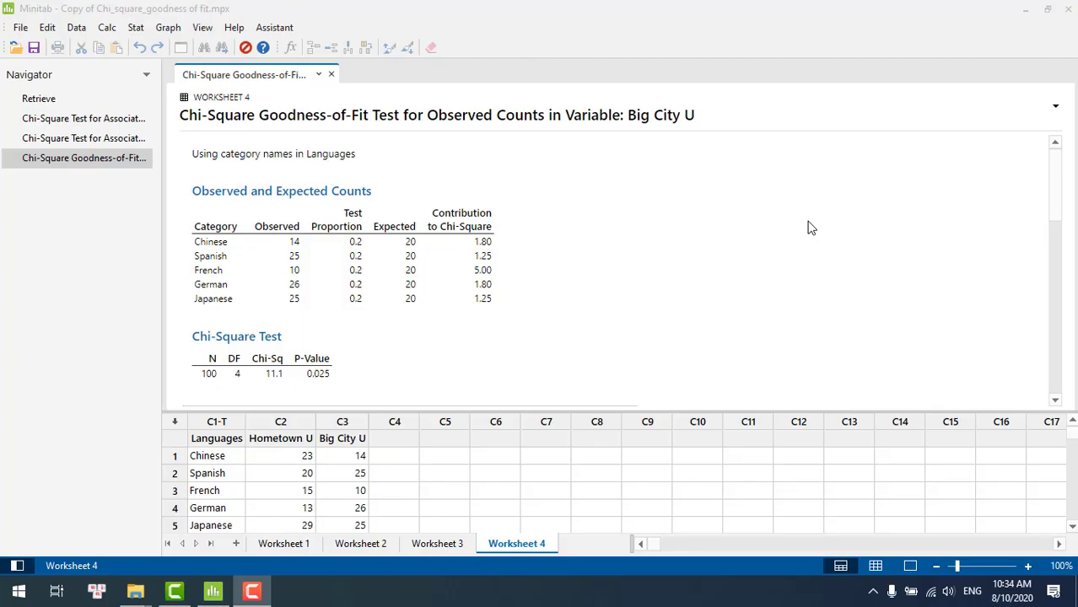
Start the Assistant's two-sample Chi-Square Test for Association, taking data from the current worksheet with outcomes as rows
{"action": "left_click", "coordinate": [270, 30]}
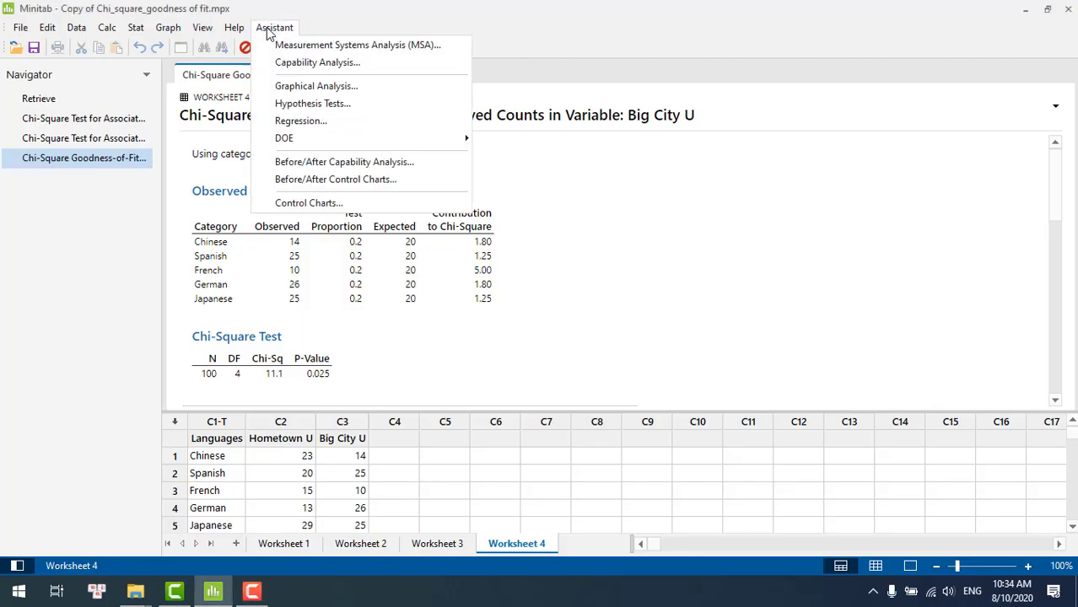
{"action": "left_click", "coordinate": [304, 104]}
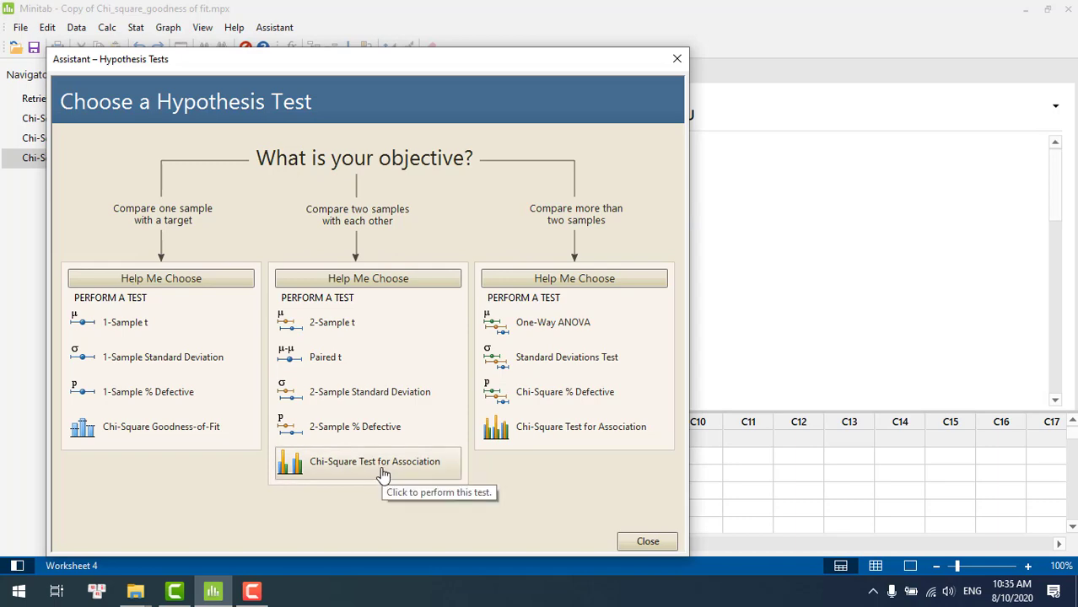
{"action": "left_click", "coordinate": [379, 474]}
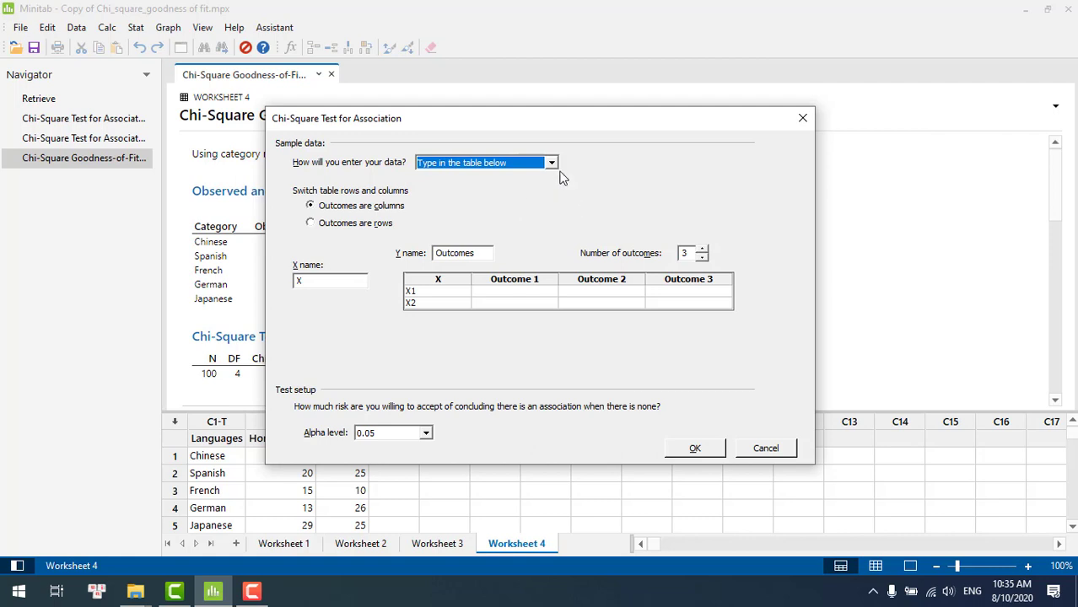
{"action": "left_click", "coordinate": [552, 163]}
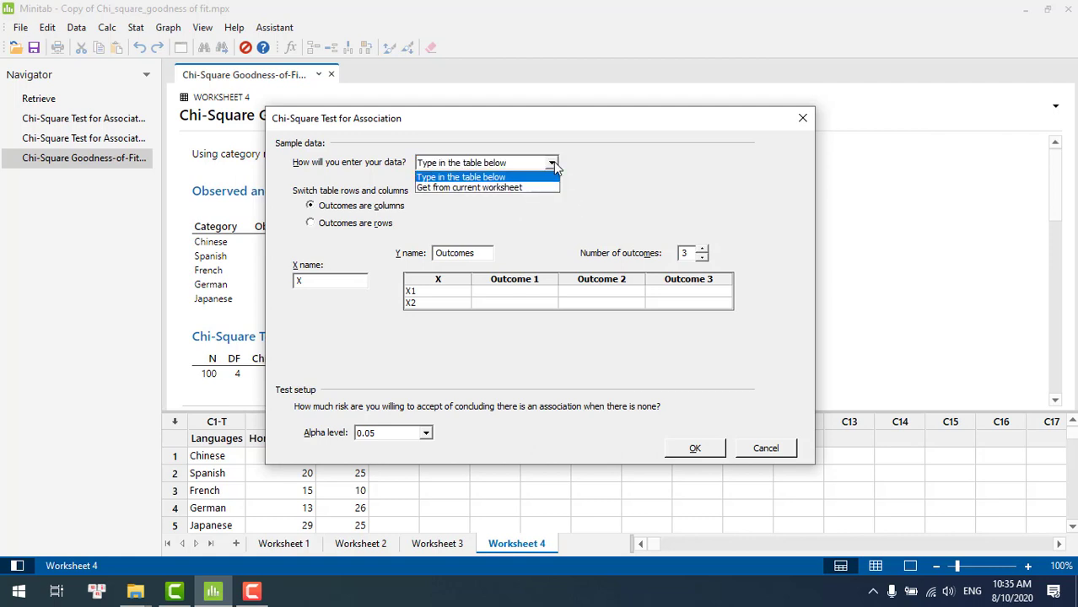
{"action": "left_click", "coordinate": [513, 189]}
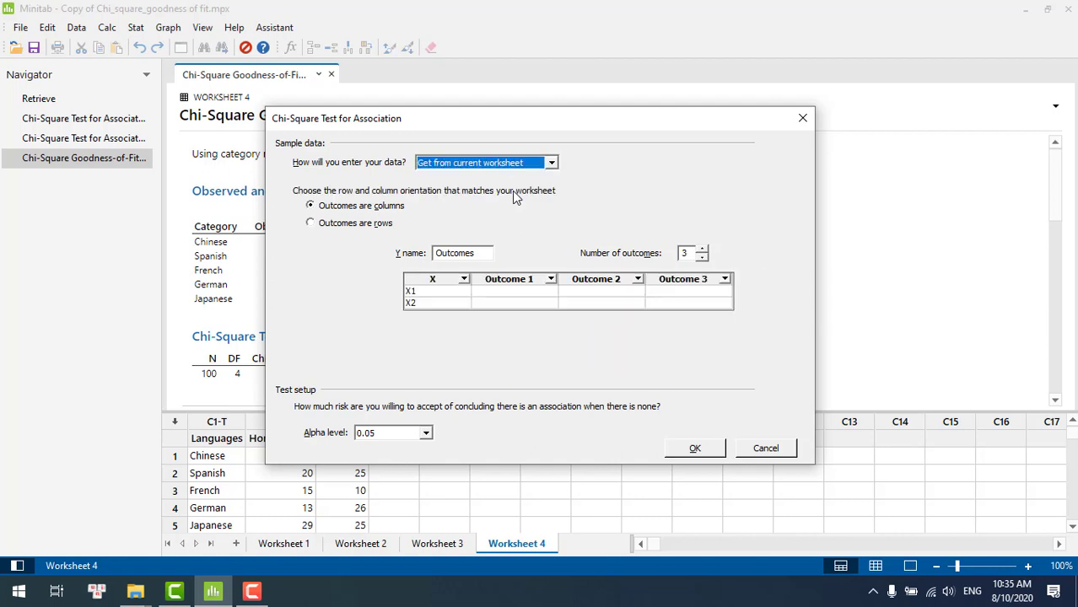
{"action": "left_click", "coordinate": [310, 224]}
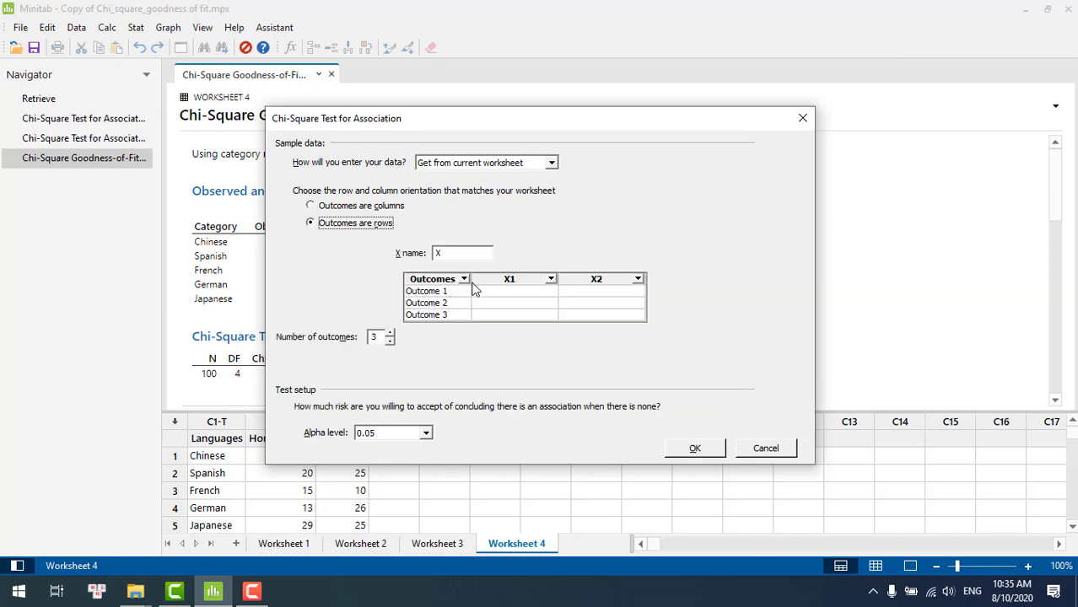
Use the Languages column for the outcome names and set the number of outcomes to 5
{"action": "left_click", "coordinate": [464, 280]}
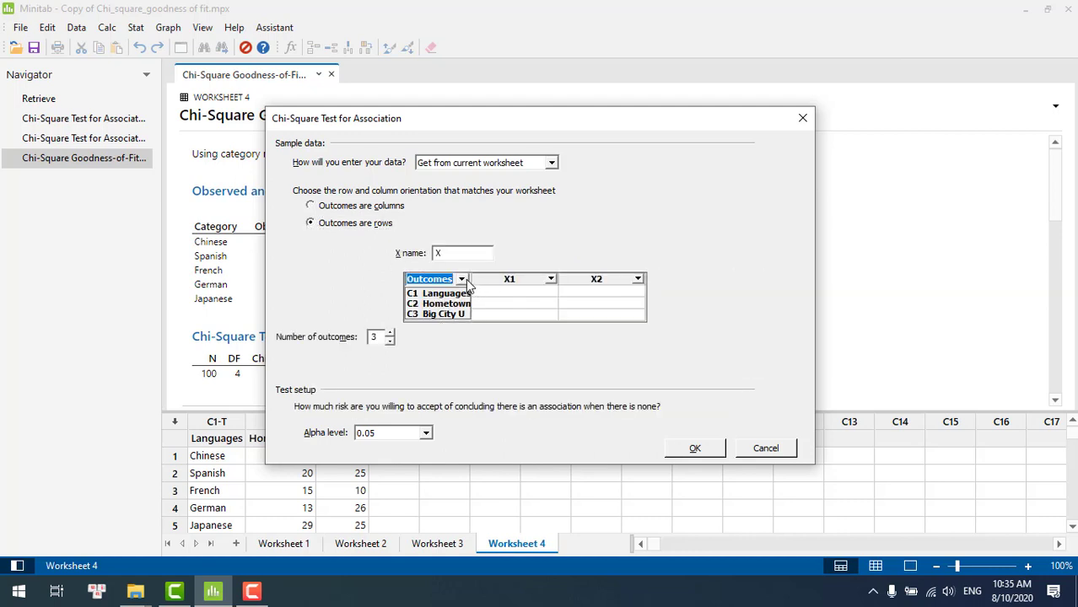
{"action": "left_click", "coordinate": [452, 295]}
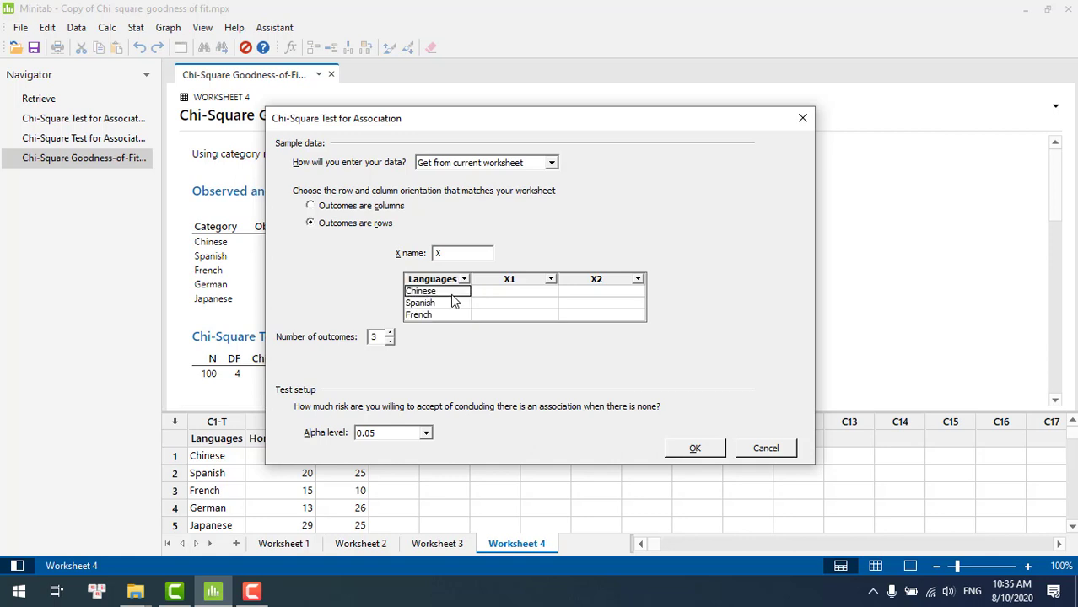
{"action": "left_click", "coordinate": [389, 333]}
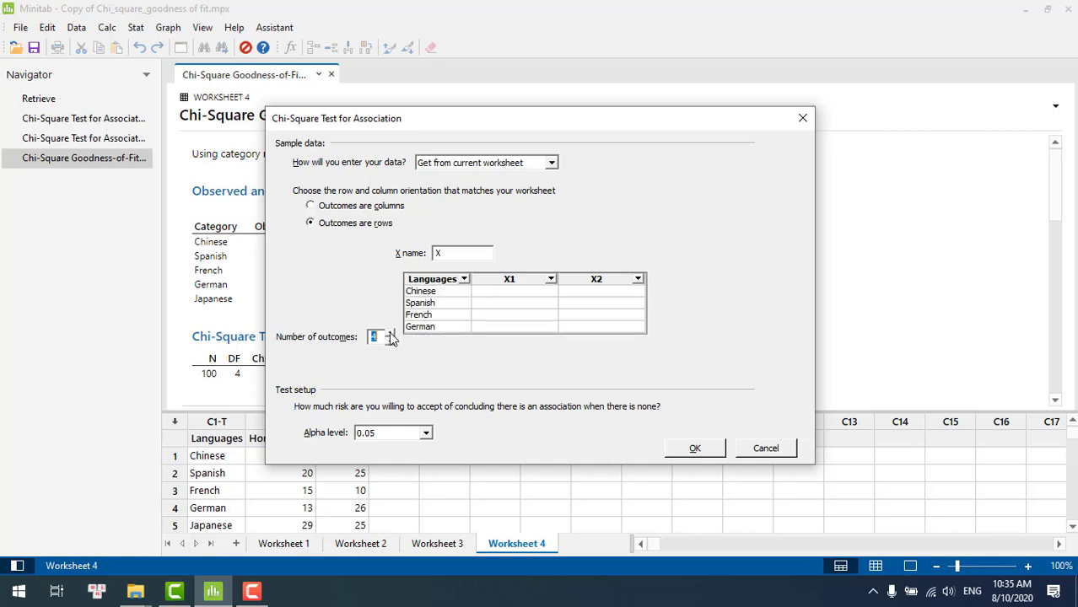
{"action": "left_click", "coordinate": [390, 333]}
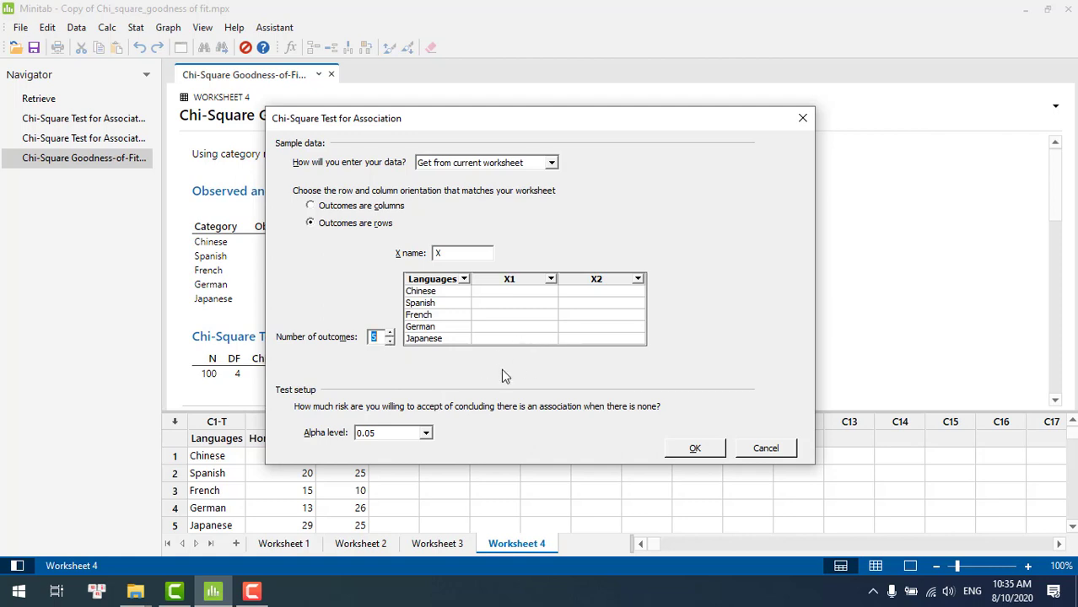
Assign Hometown U to X1 and Big City U to X2, and run the association test
{"action": "left_click", "coordinate": [550, 279]}
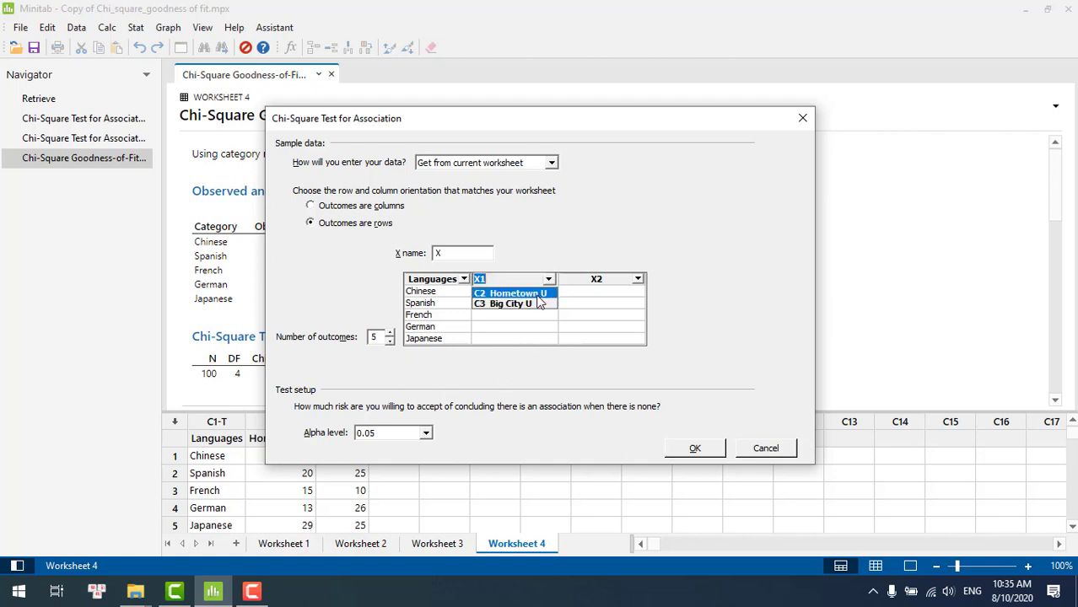
{"action": "left_click", "coordinate": [538, 294]}
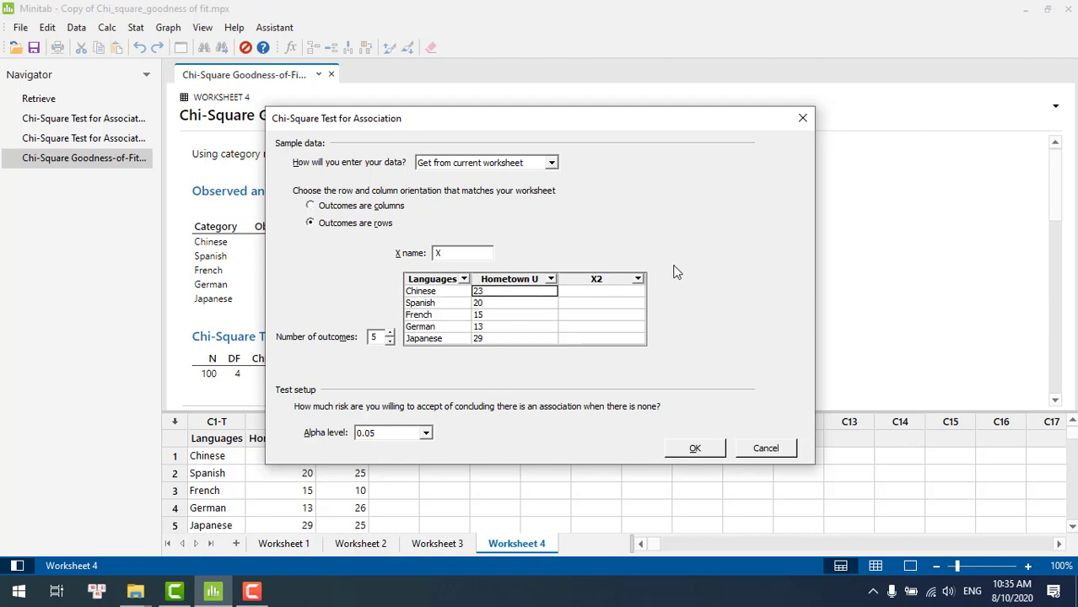
{"action": "left_click", "coordinate": [638, 279]}
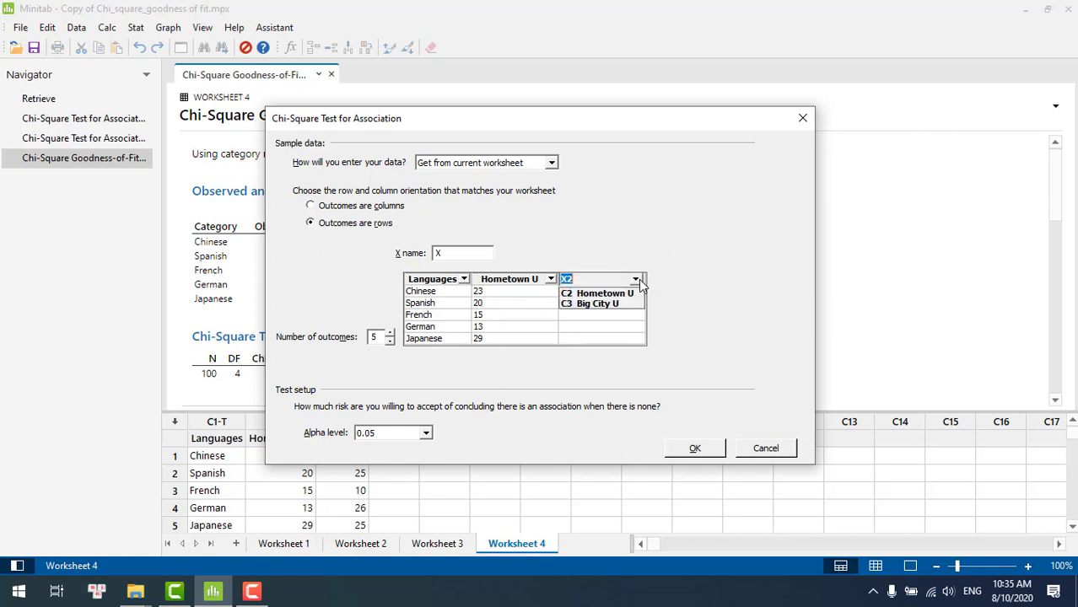
{"action": "left_click", "coordinate": [602, 305]}
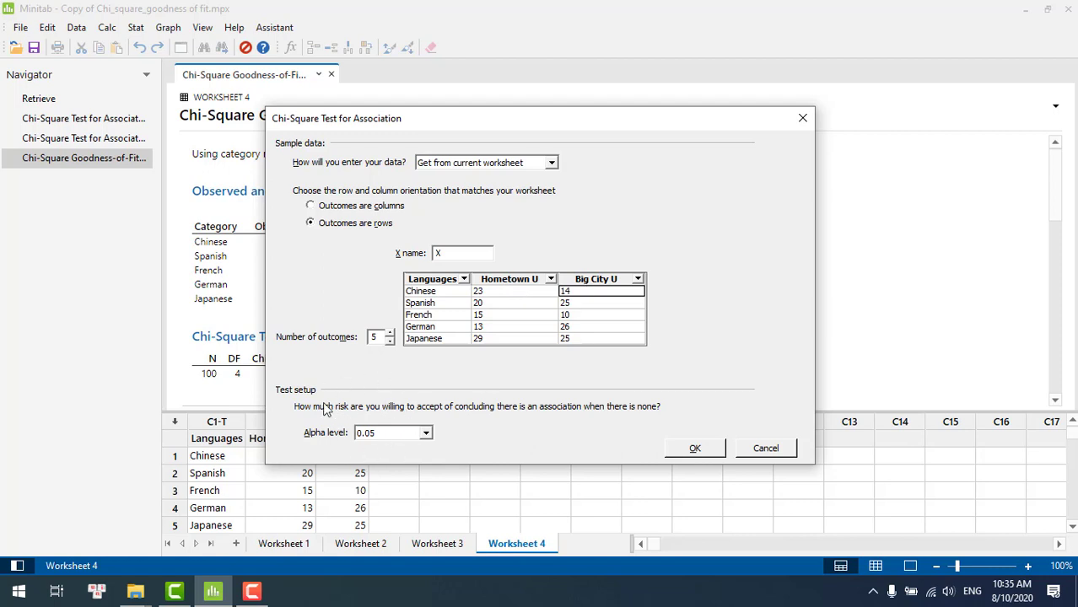
{"action": "left_click", "coordinate": [705, 451]}
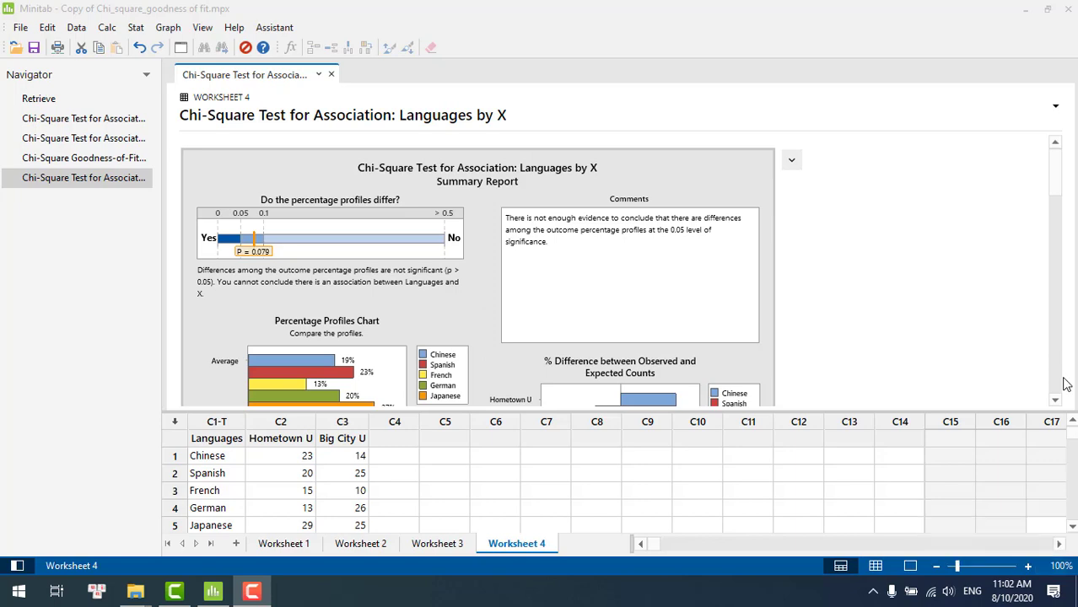
Examine the Languages by X association reports, from the percentage profiles and observed and expected counts to the report card
{"action": "left_click_drag", "start_coordinate": [1054, 169], "coordinate": [1070, 217]}
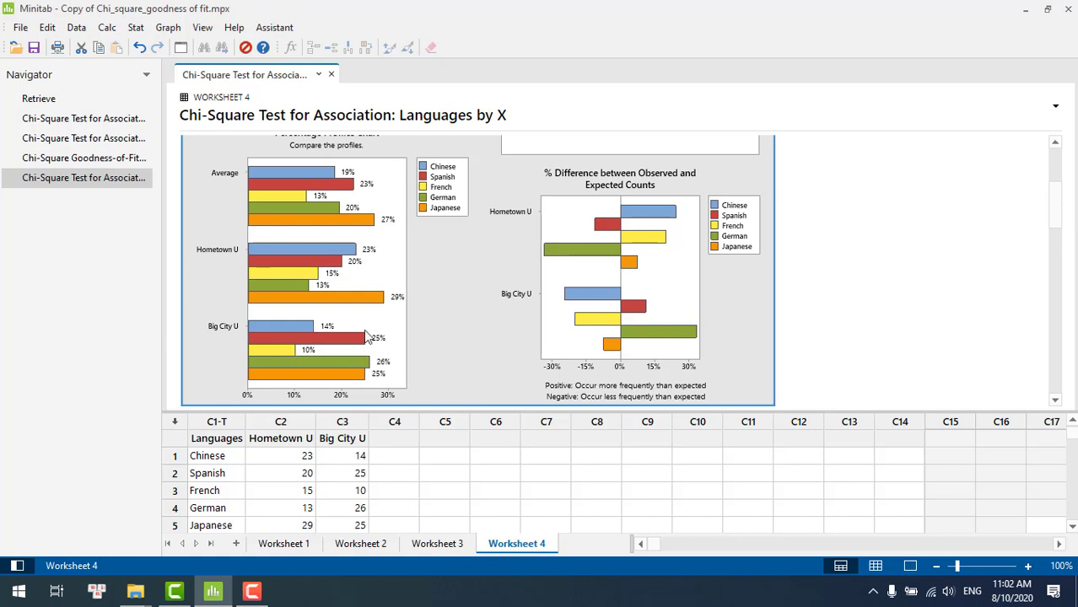
{"action": "left_click_drag", "start_coordinate": [1058, 200], "coordinate": [1066, 258]}
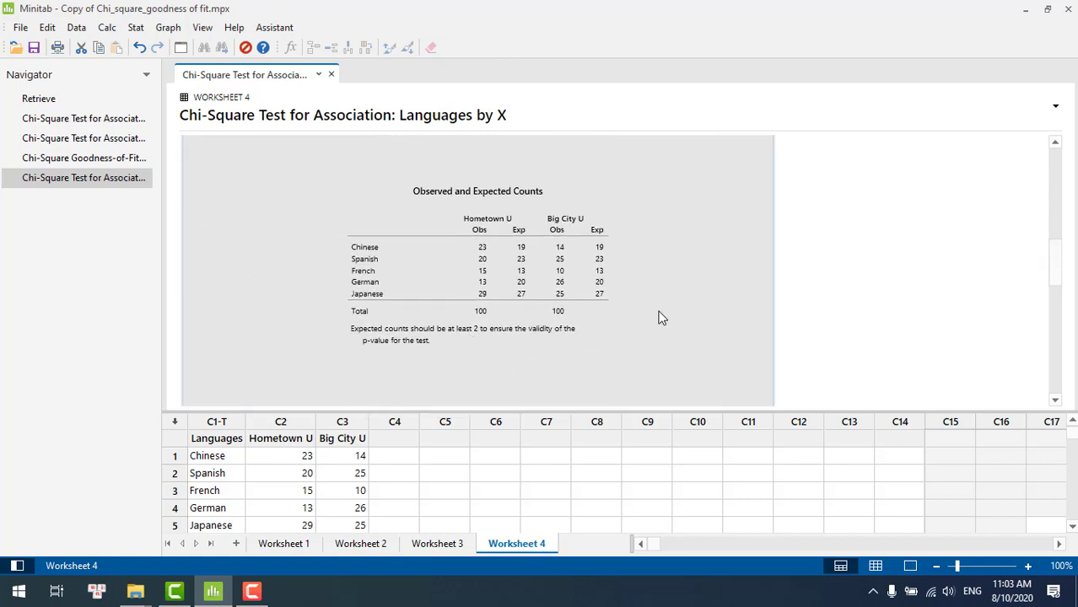
{"action": "left_click_drag", "start_coordinate": [1058, 269], "coordinate": [1071, 325]}
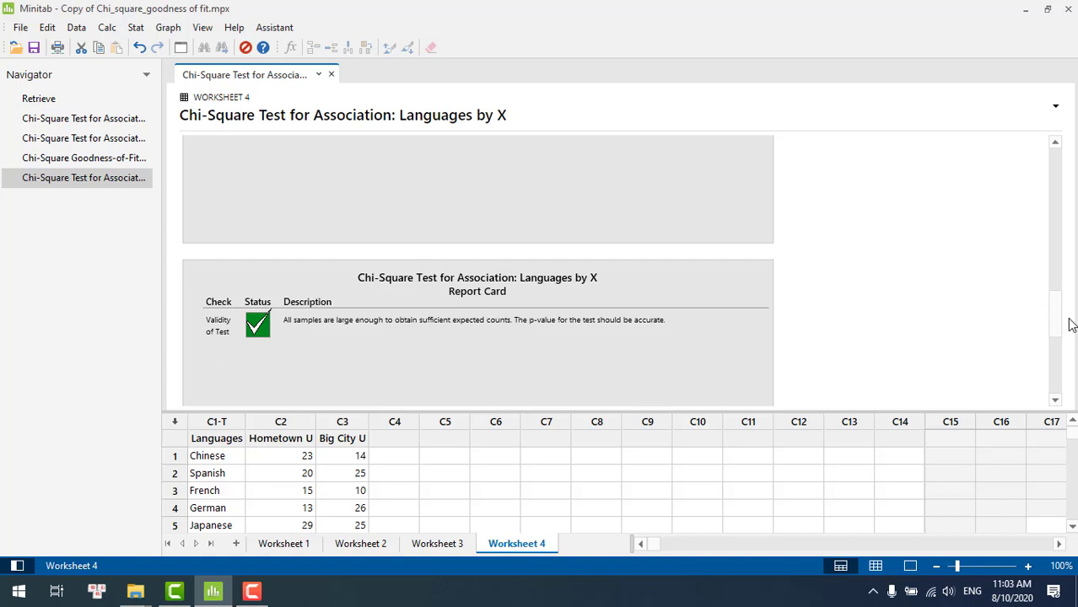
{"action": "left_click_drag", "start_coordinate": [1061, 304], "coordinate": [1038, 179]}
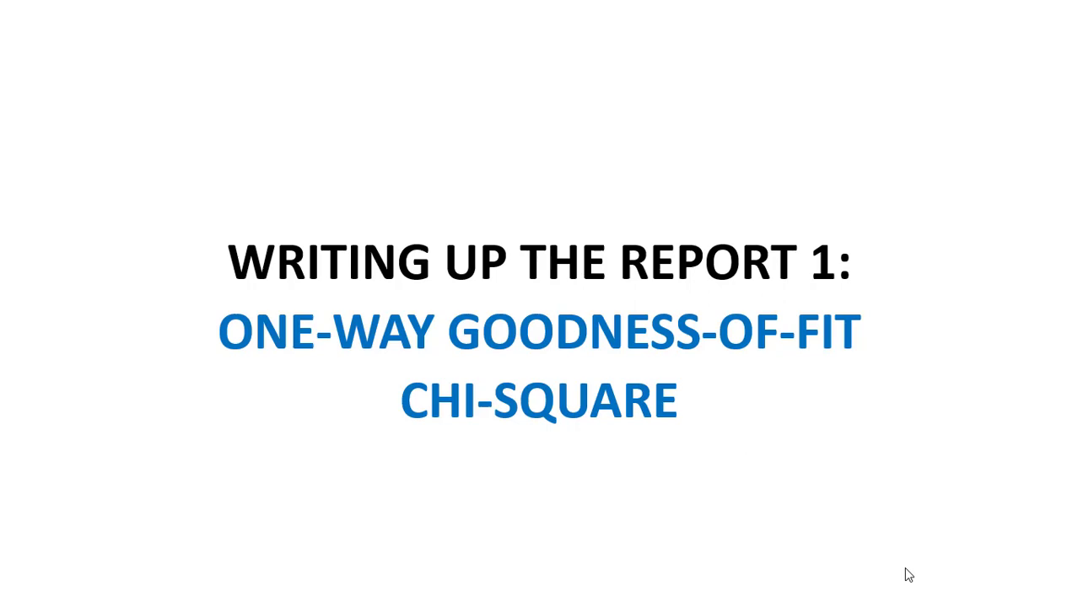
{"action": "left_click", "coordinate": [908, 575]}
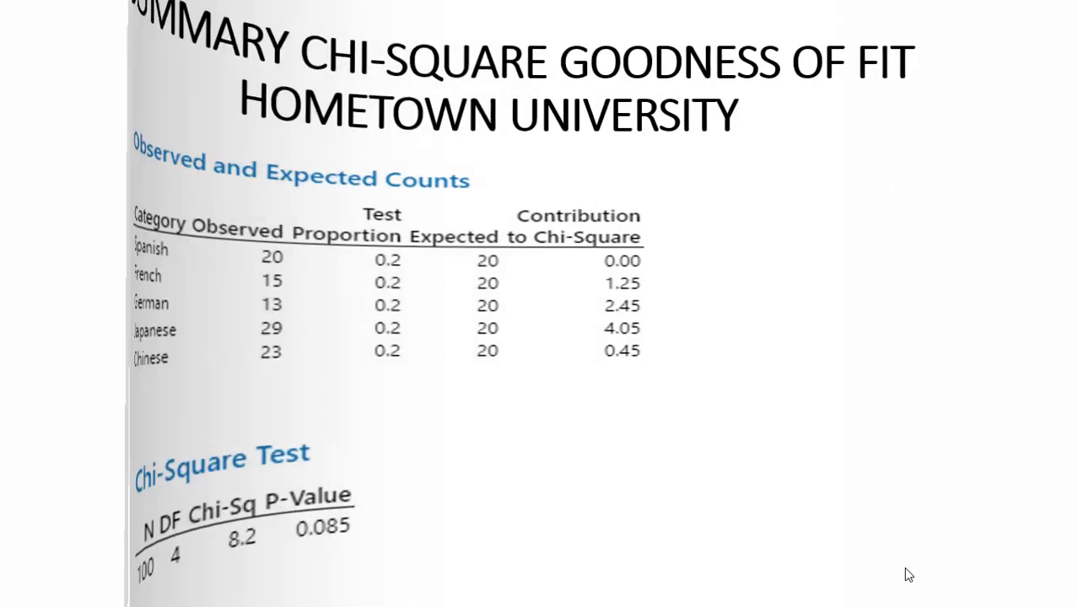
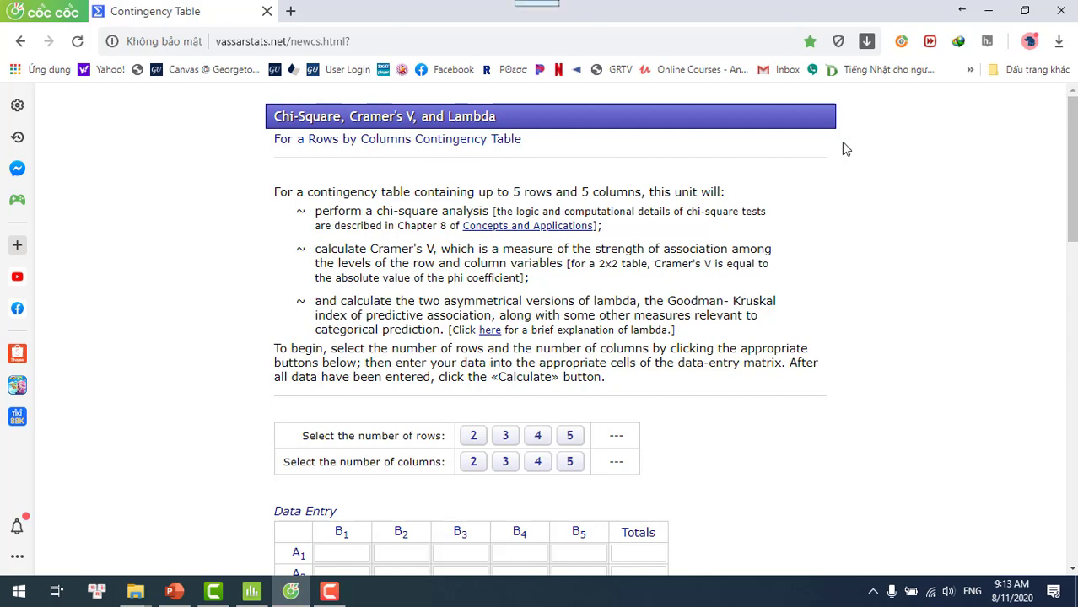
Examine the VassarStats Chi-Square, Cramer's V, and Lambda page, from its description to the row and column selectors and data-entry matrix
{"action": "left_click_drag", "start_coordinate": [1070, 175], "coordinate": [1071, 224]}
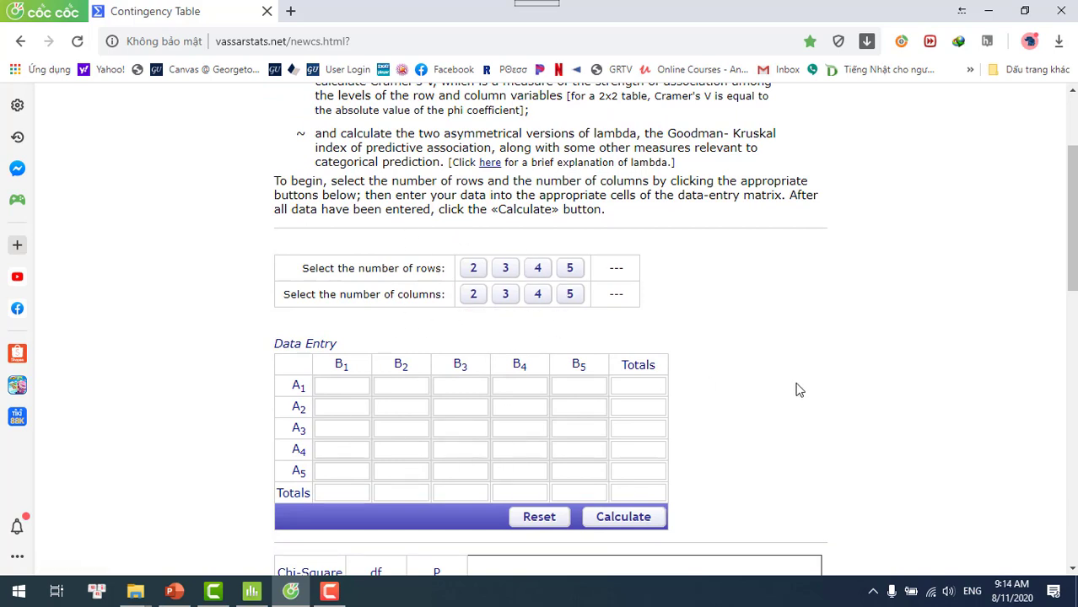
{"action": "left_click_drag", "start_coordinate": [1072, 204], "coordinate": [1073, 277]}
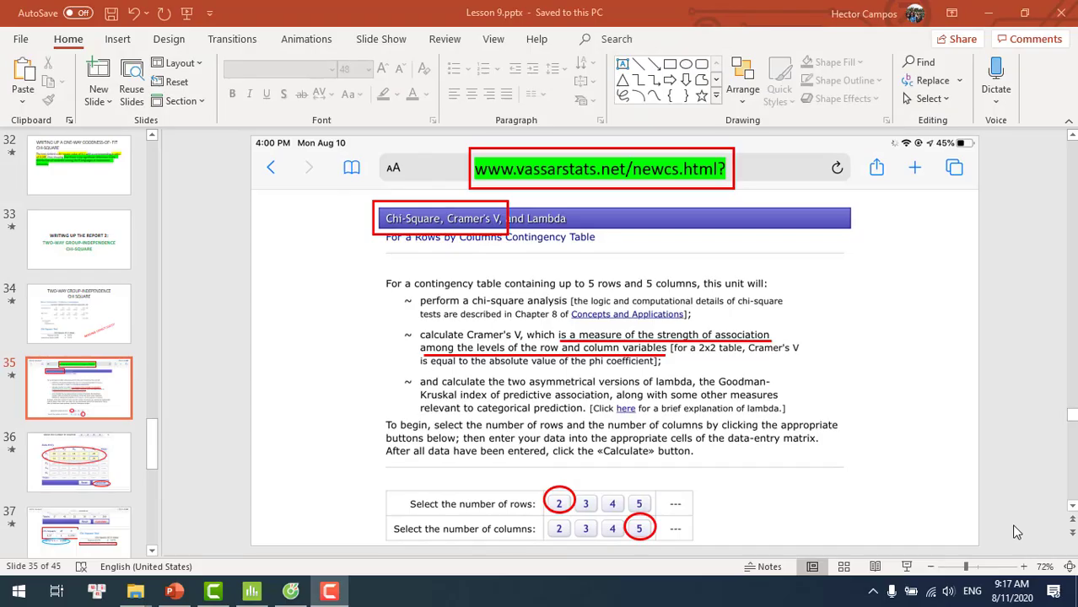
In the Lesson 9 PowerPoint presentation, start the slide show from slide 35 on the VassarStats calculator
{"action": "left_click", "coordinate": [908, 569]}
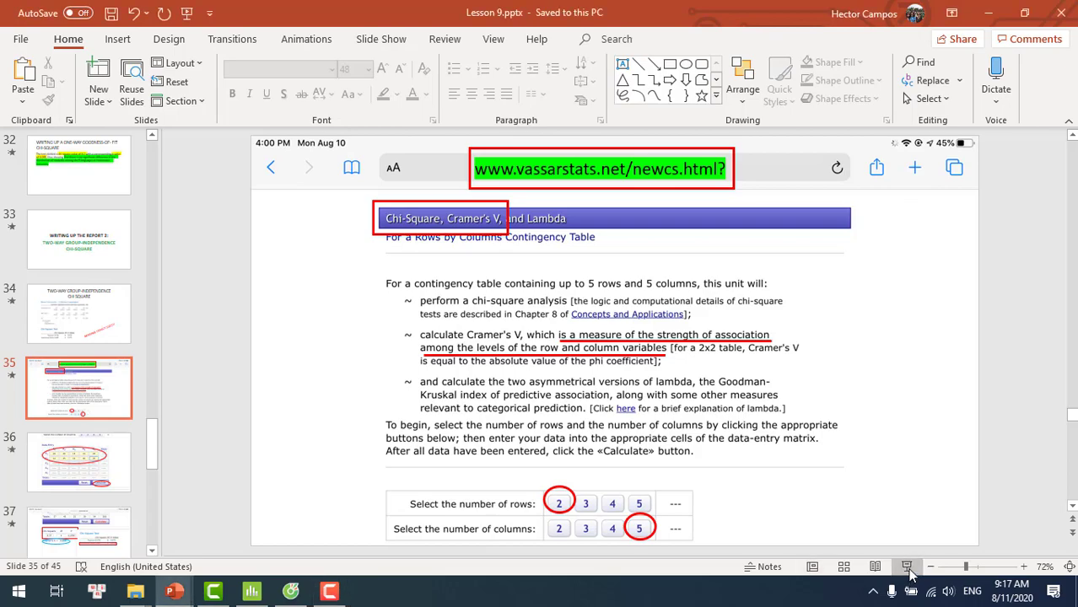